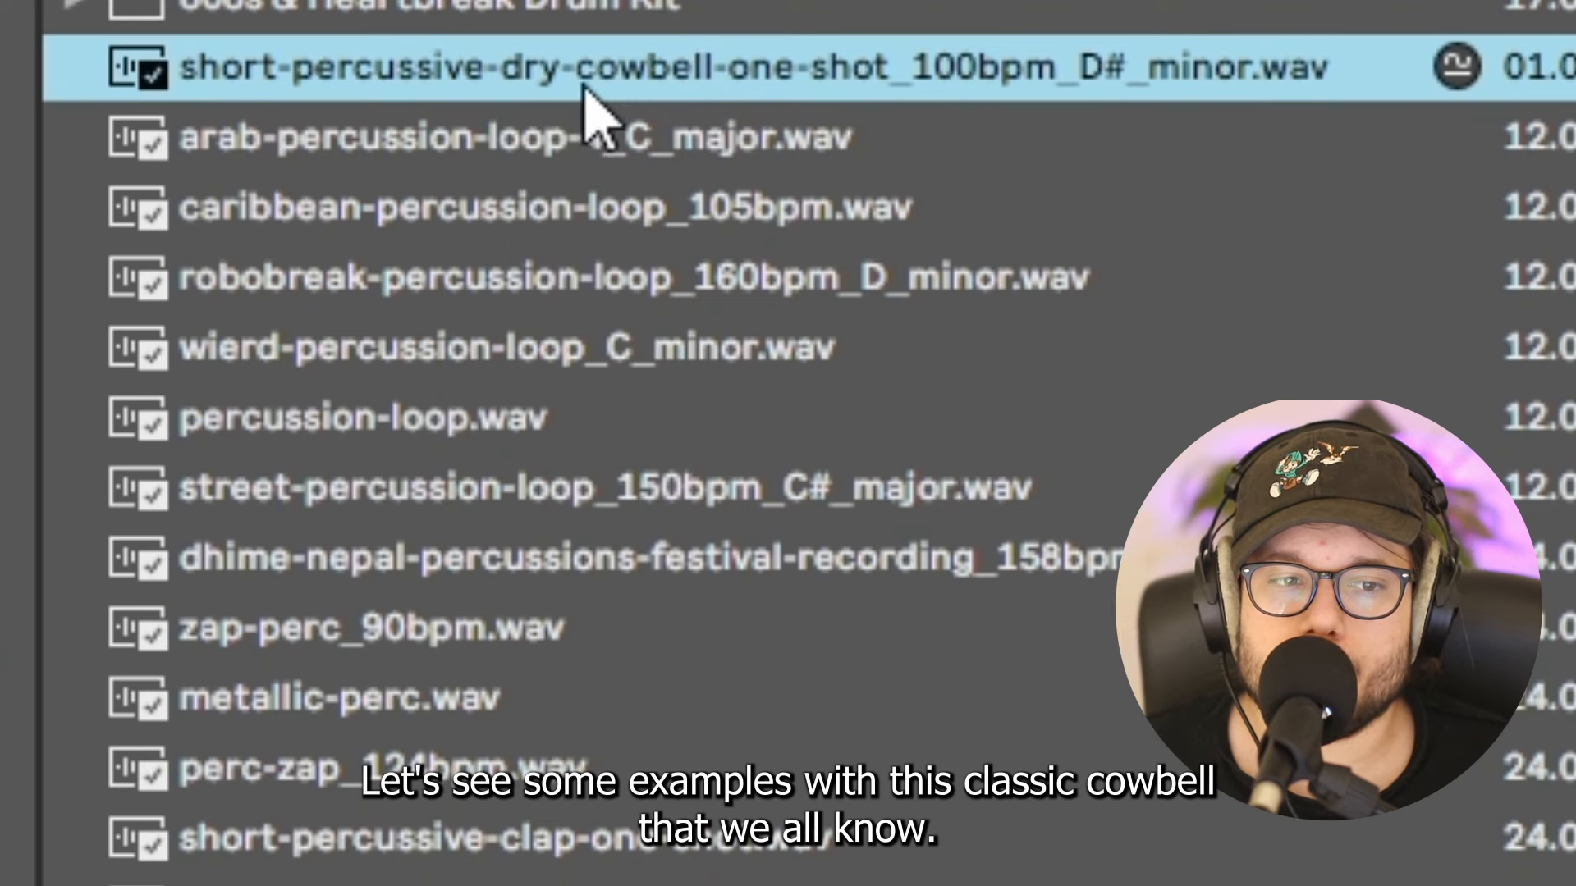
Load short-percussive-dry-cowbell-one-shot_100bpm_D#_minor.wav into the Drum Sampler and set Hold to 1.00 ms and Decay to 60.0 s.
drag(416, 155, 466, 129)
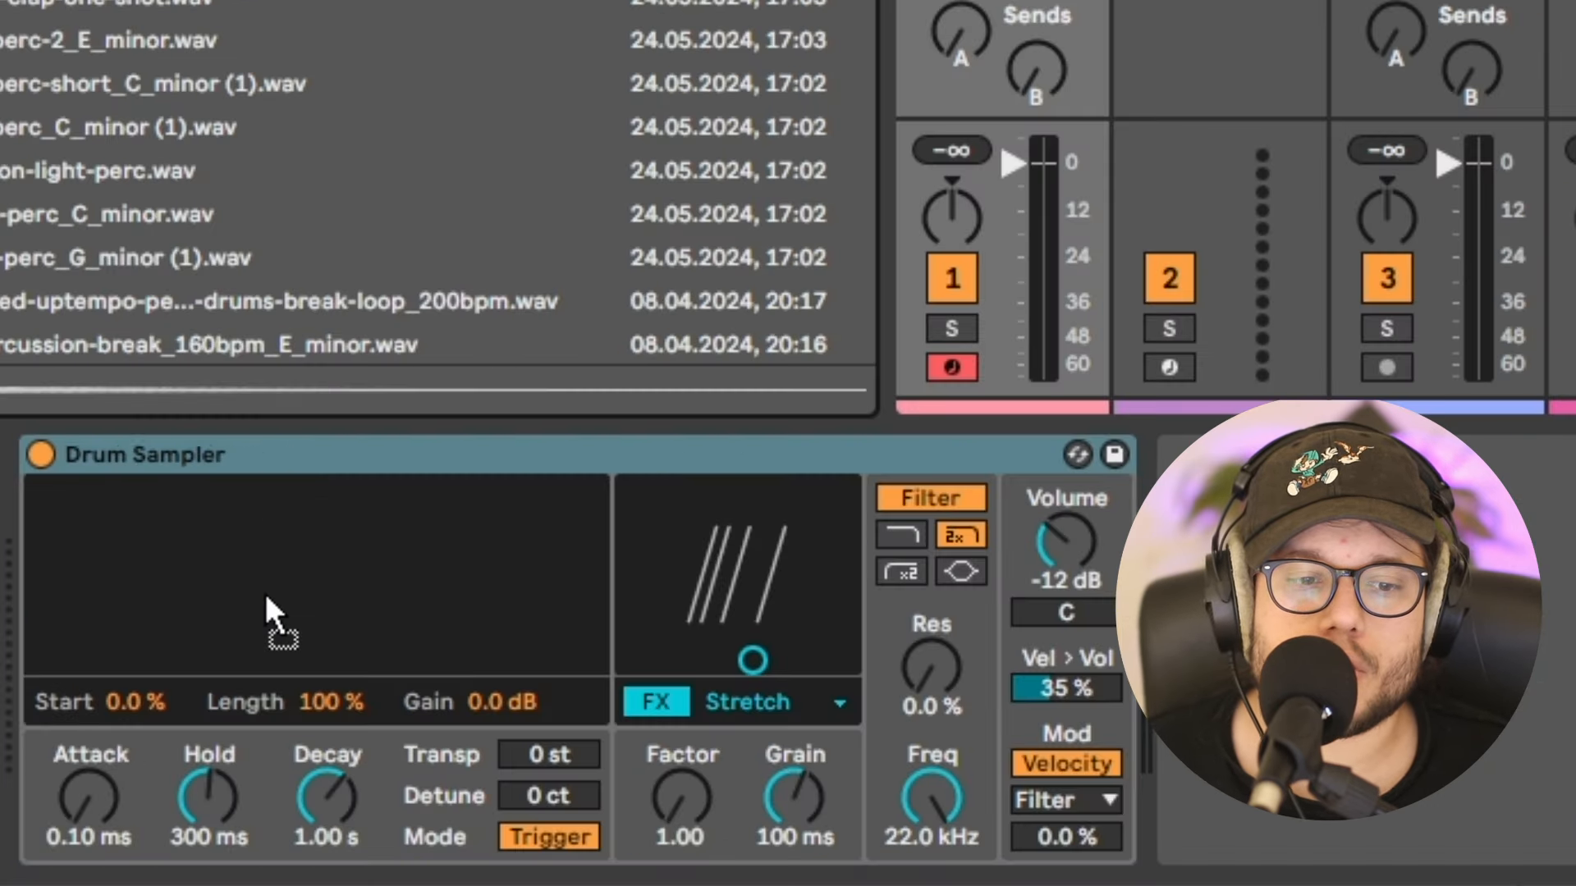
drag(267, 619, 313, 591)
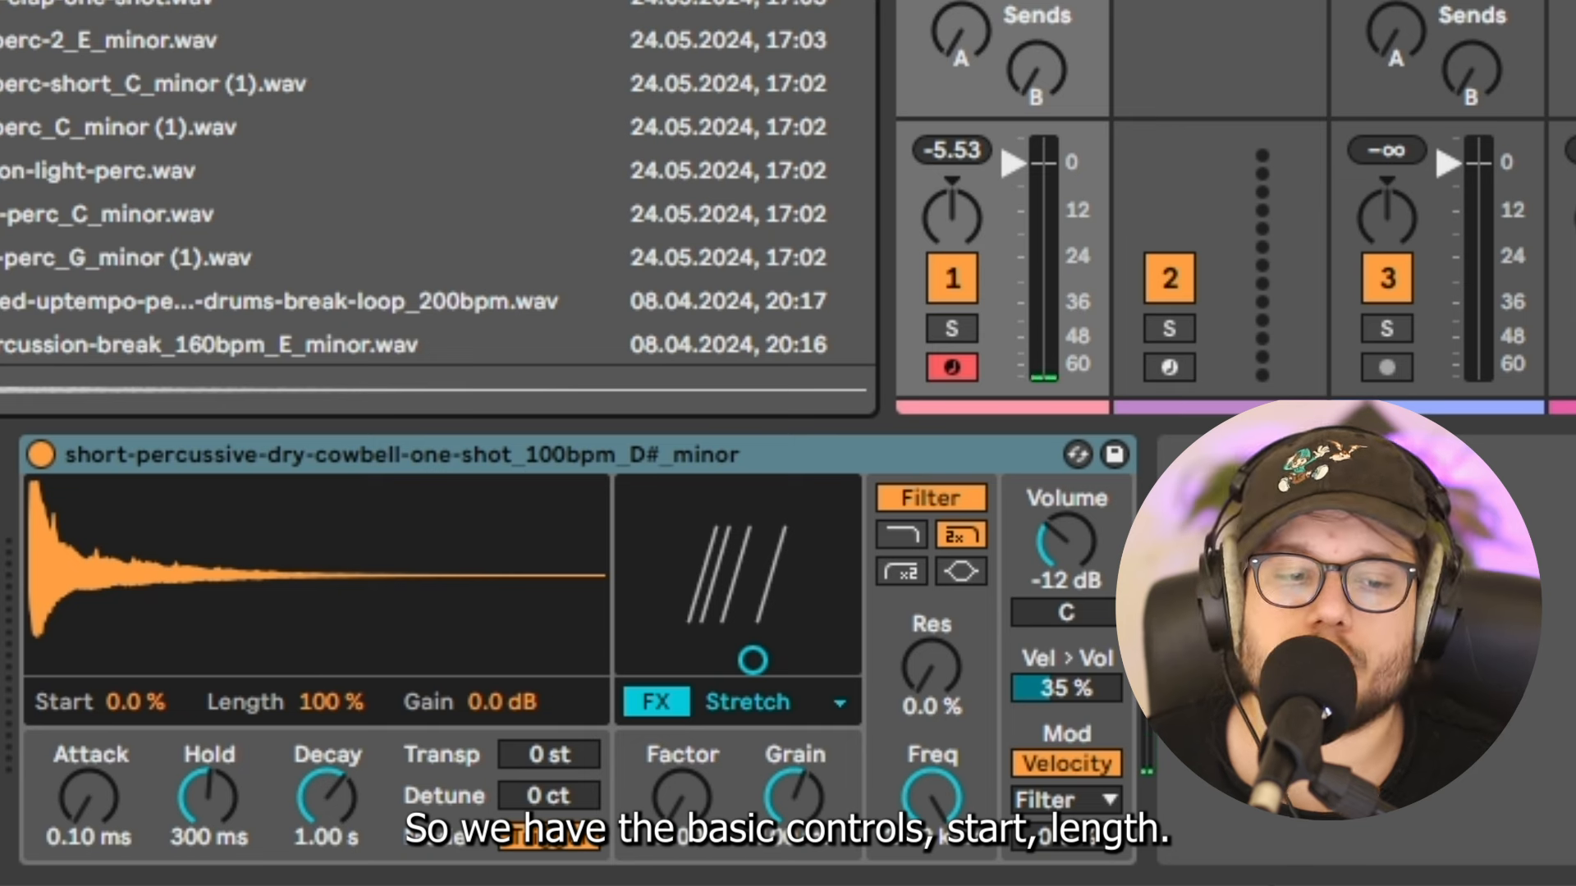
mouse_move(138, 704)
mouse_down()
mouse_move(138, 640)
mouse_move(138, 708)
mouse_up()
drag(321, 694, 416, 690)
drag(226, 837, 225, 871)
mouse_move(324, 835)
mouse_down()
mouse_move(324, 872)
mouse_move(338, 776)
mouse_up()
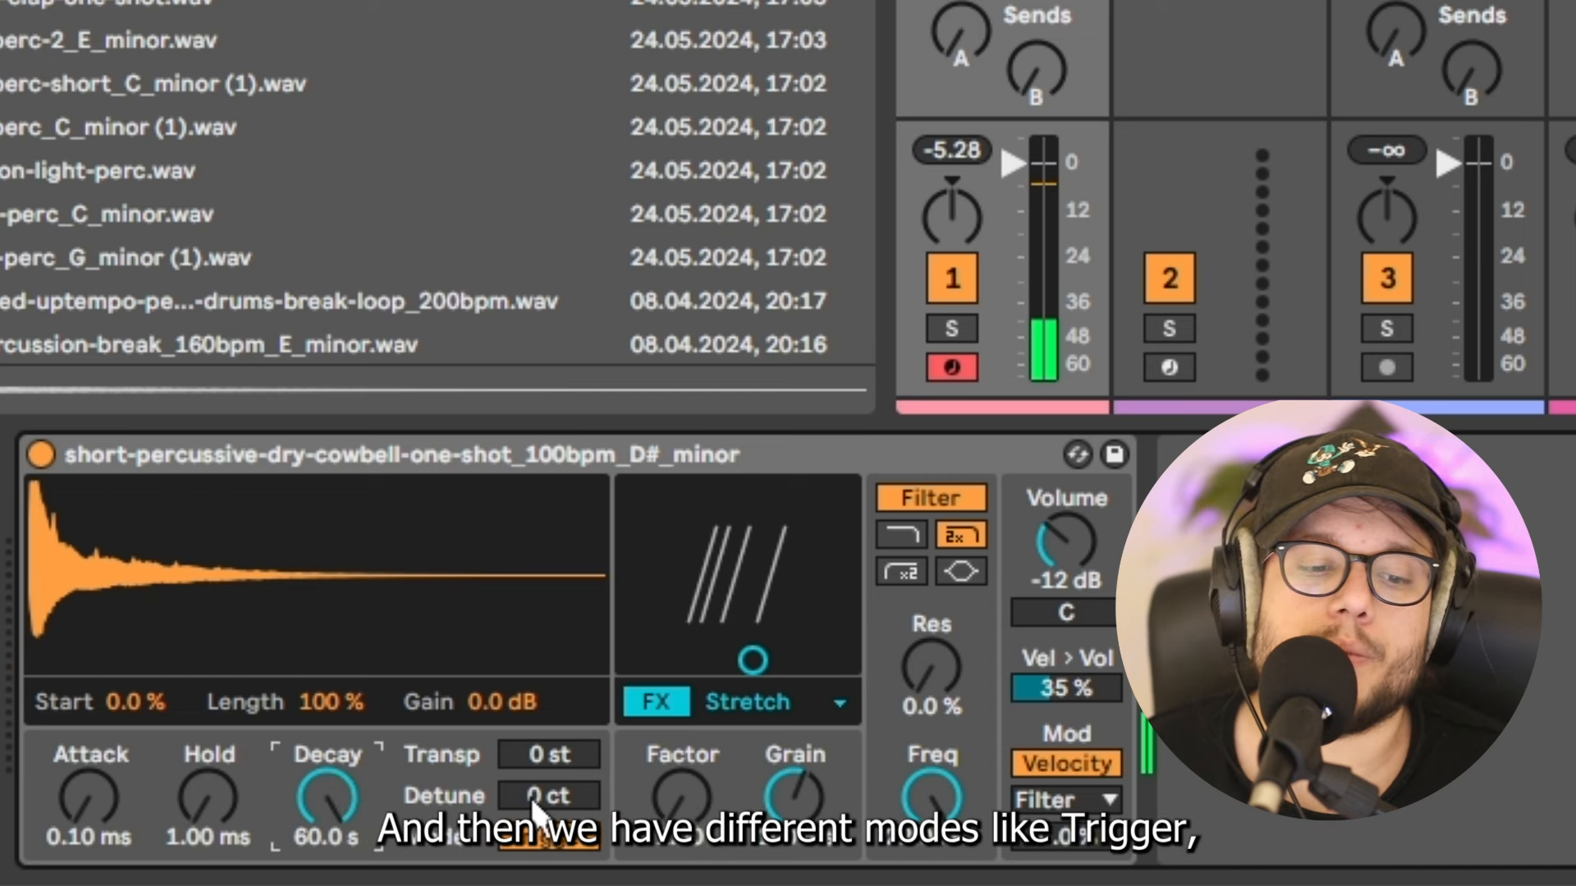
Switch the sampler's playback mode to Gate and lower Decay to 414 ms.
click(558, 845)
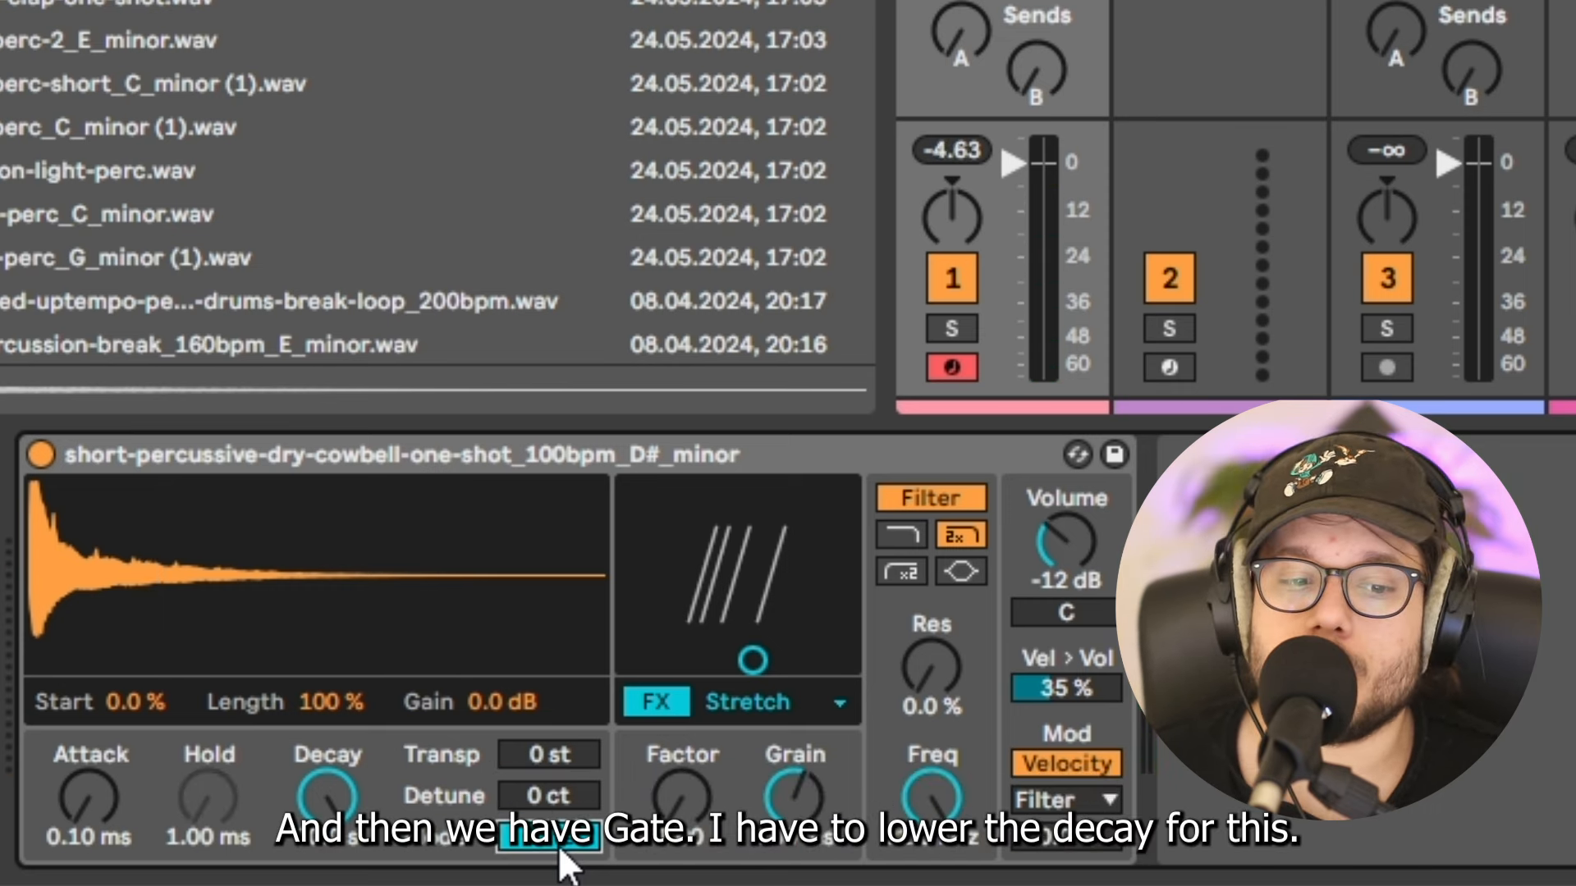
mouse_move(327, 797)
mouse_down()
mouse_move(327, 833)
mouse_move(320, 813)
mouse_up()
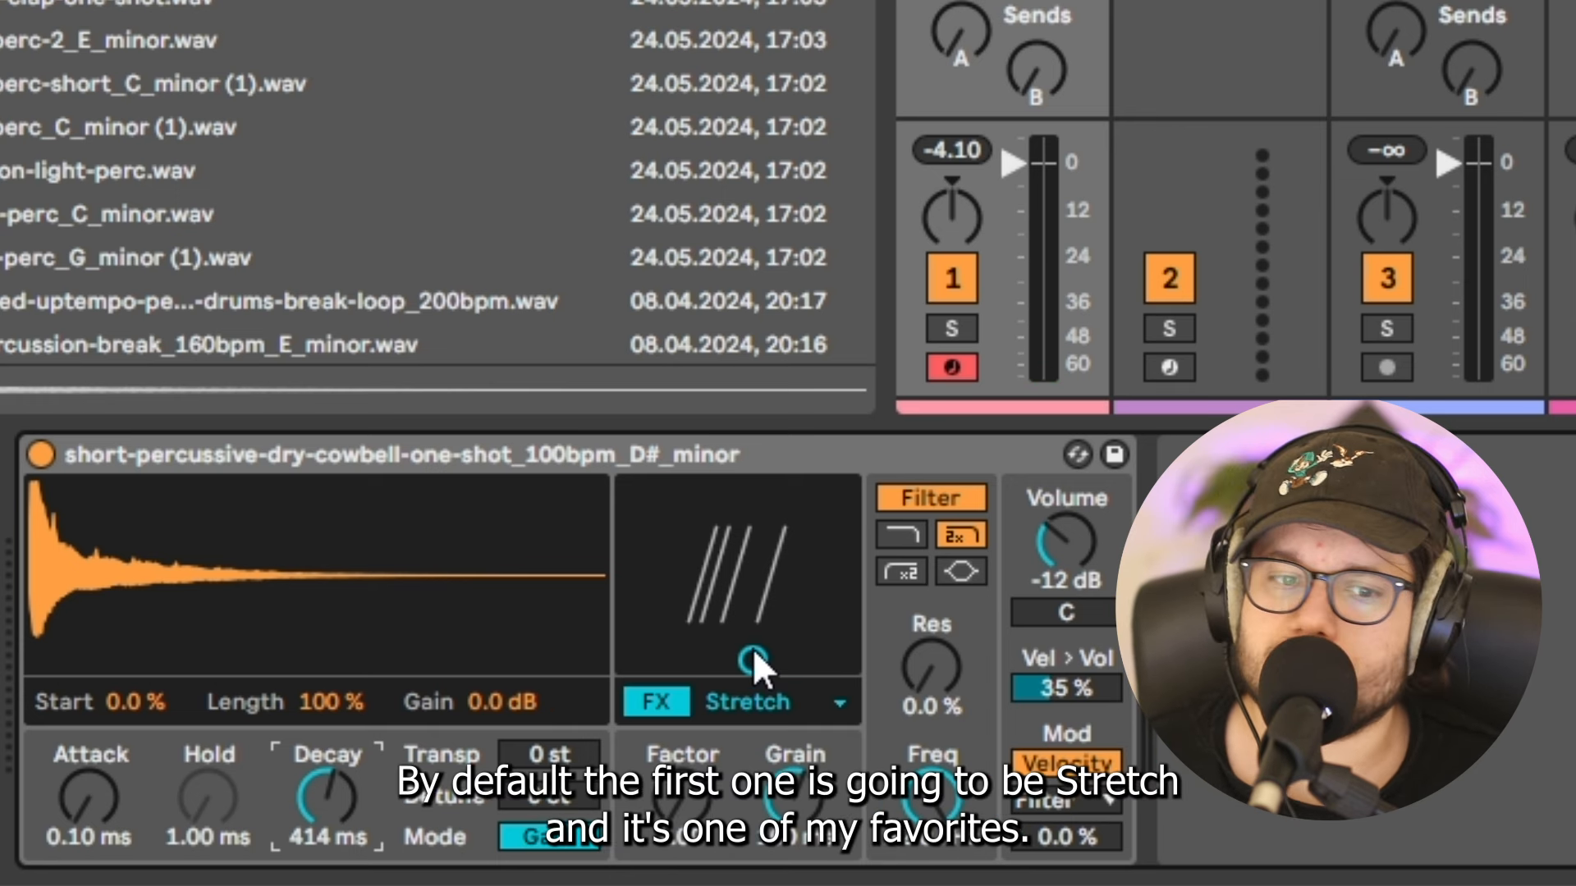
Shape the Stretch effect to Factor 13.16 and Grain 34.4 ms, and set the playback mode to Trigger with a 17.7 s Decay.
drag(752, 649, 705, 548)
click(572, 843)
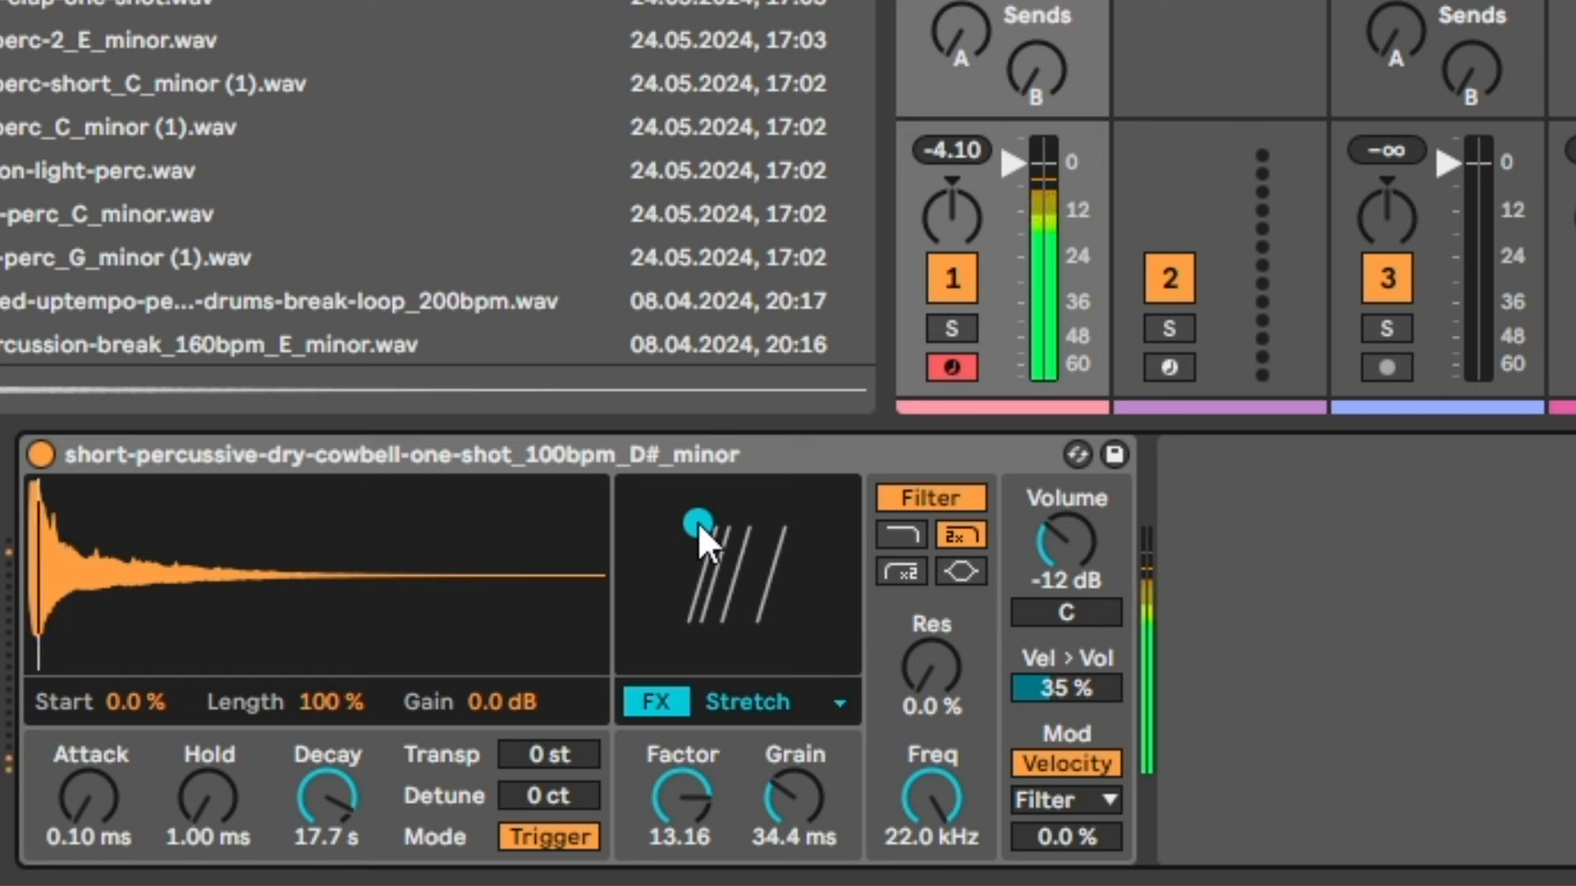
Change the sampler effect to Loop and set its Offset to 12 % and its Length to about 43 ms.
click(747, 701)
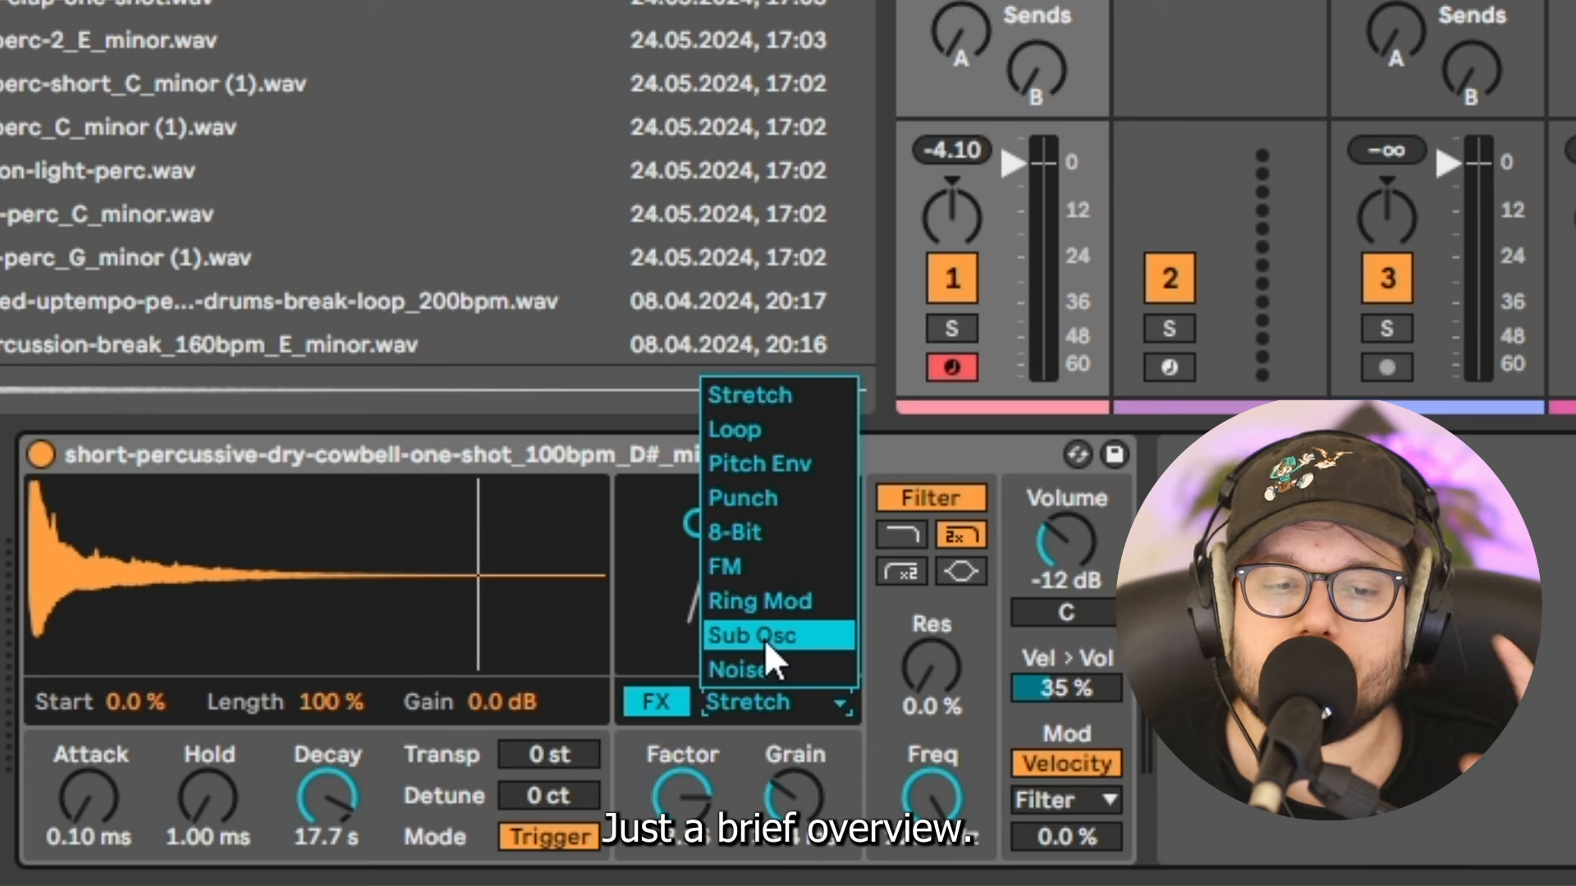
click(784, 430)
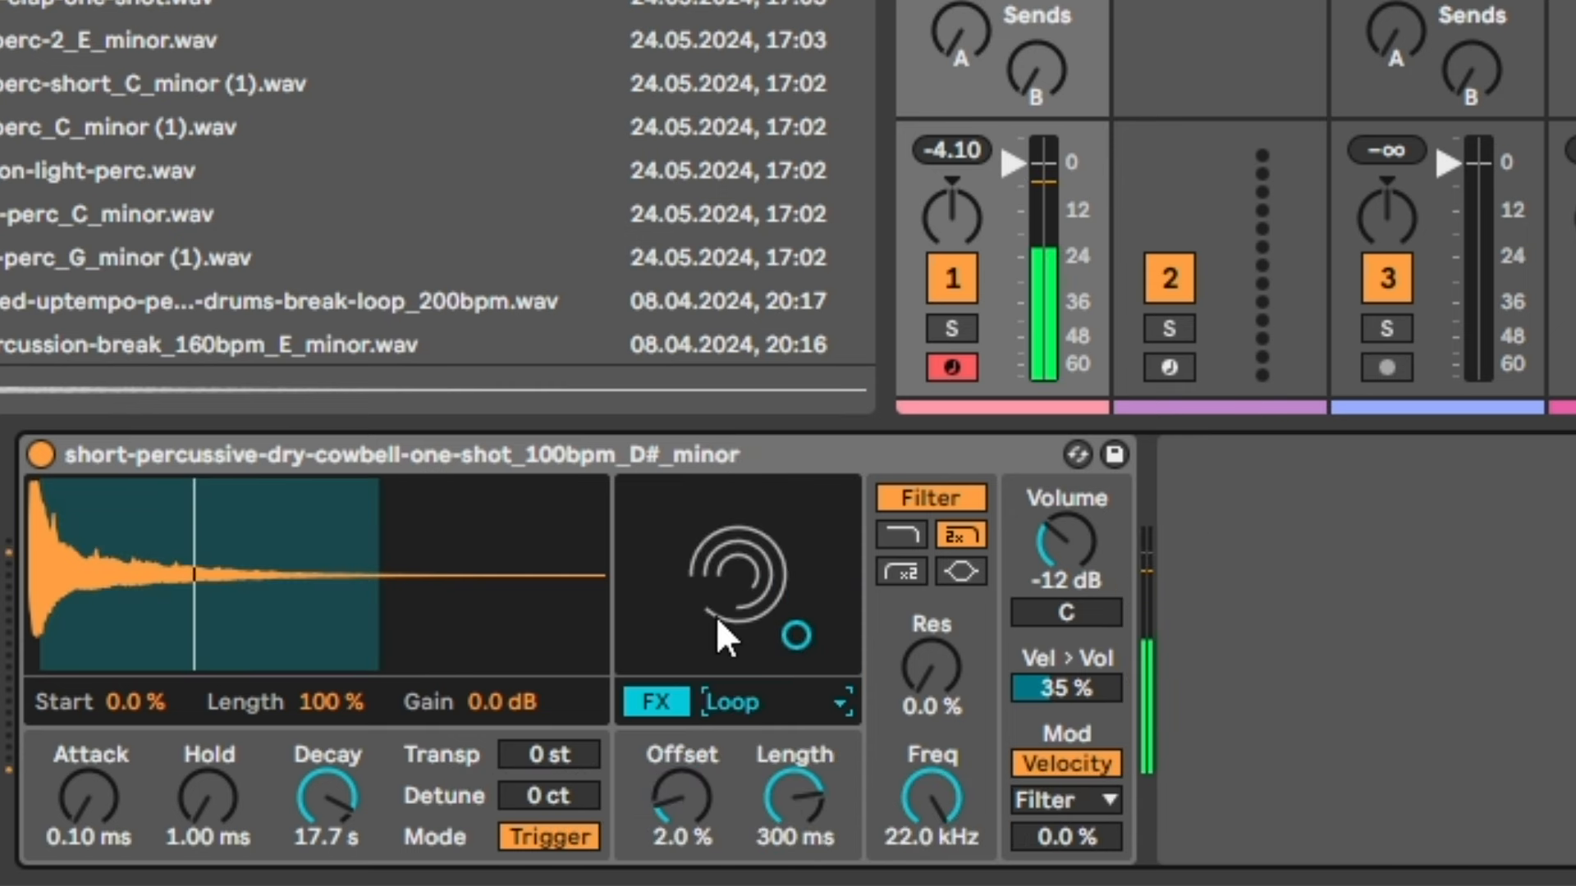
drag(686, 809, 686, 771)
drag(795, 804, 795, 872)
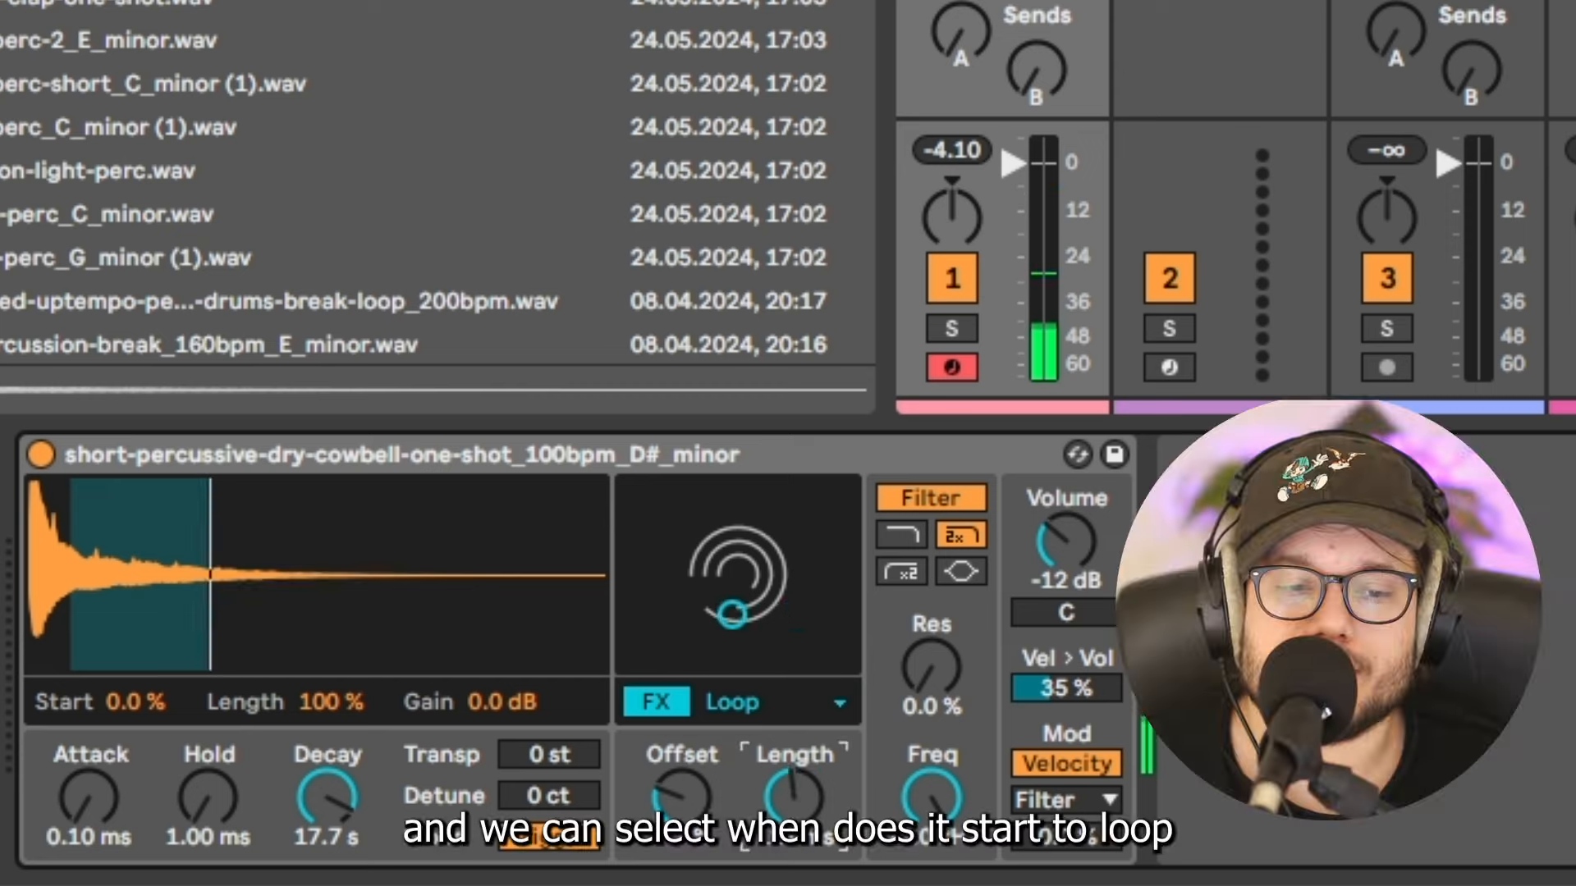
drag(693, 841, 678, 813)
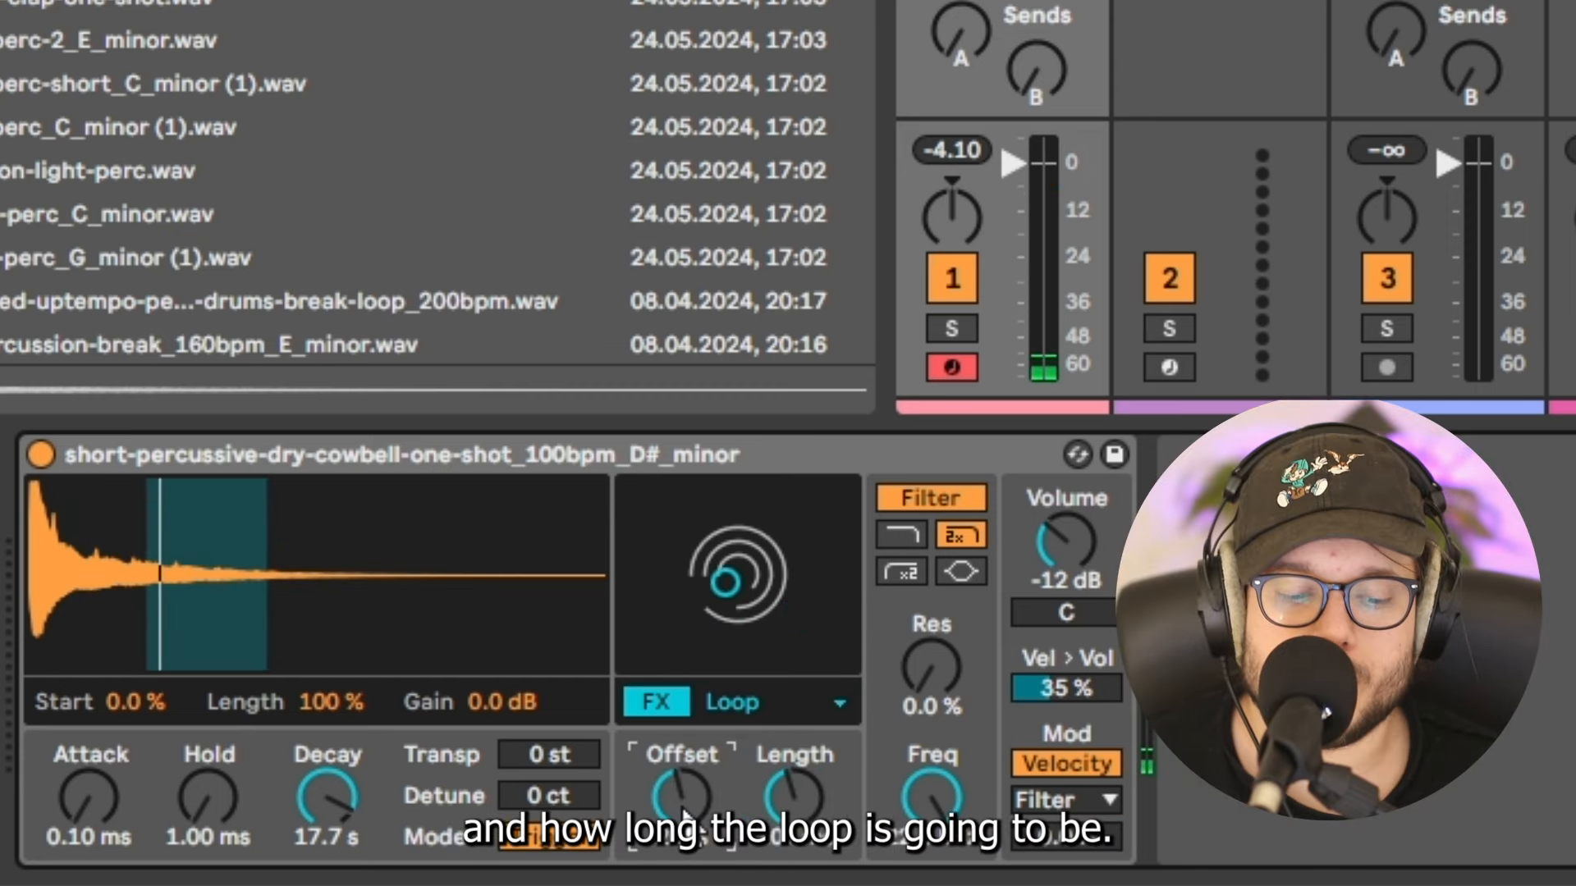
drag(680, 816, 680, 866)
drag(773, 794, 774, 850)
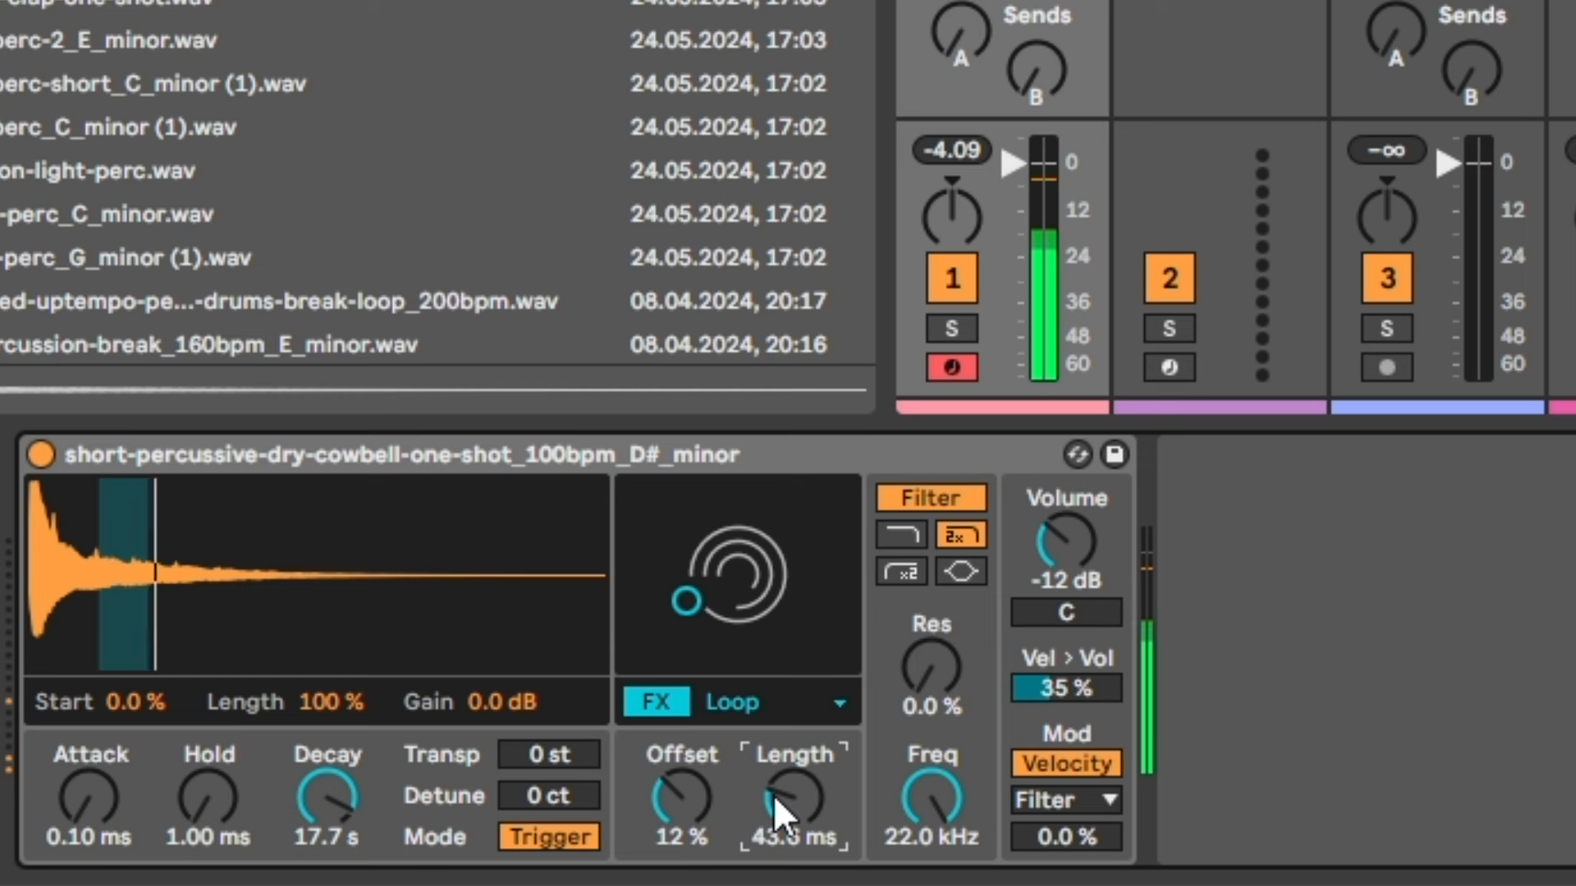
Change the sampler effect to Pitch Env and lengthen the pitch envelope's decay.
click(821, 703)
click(787, 465)
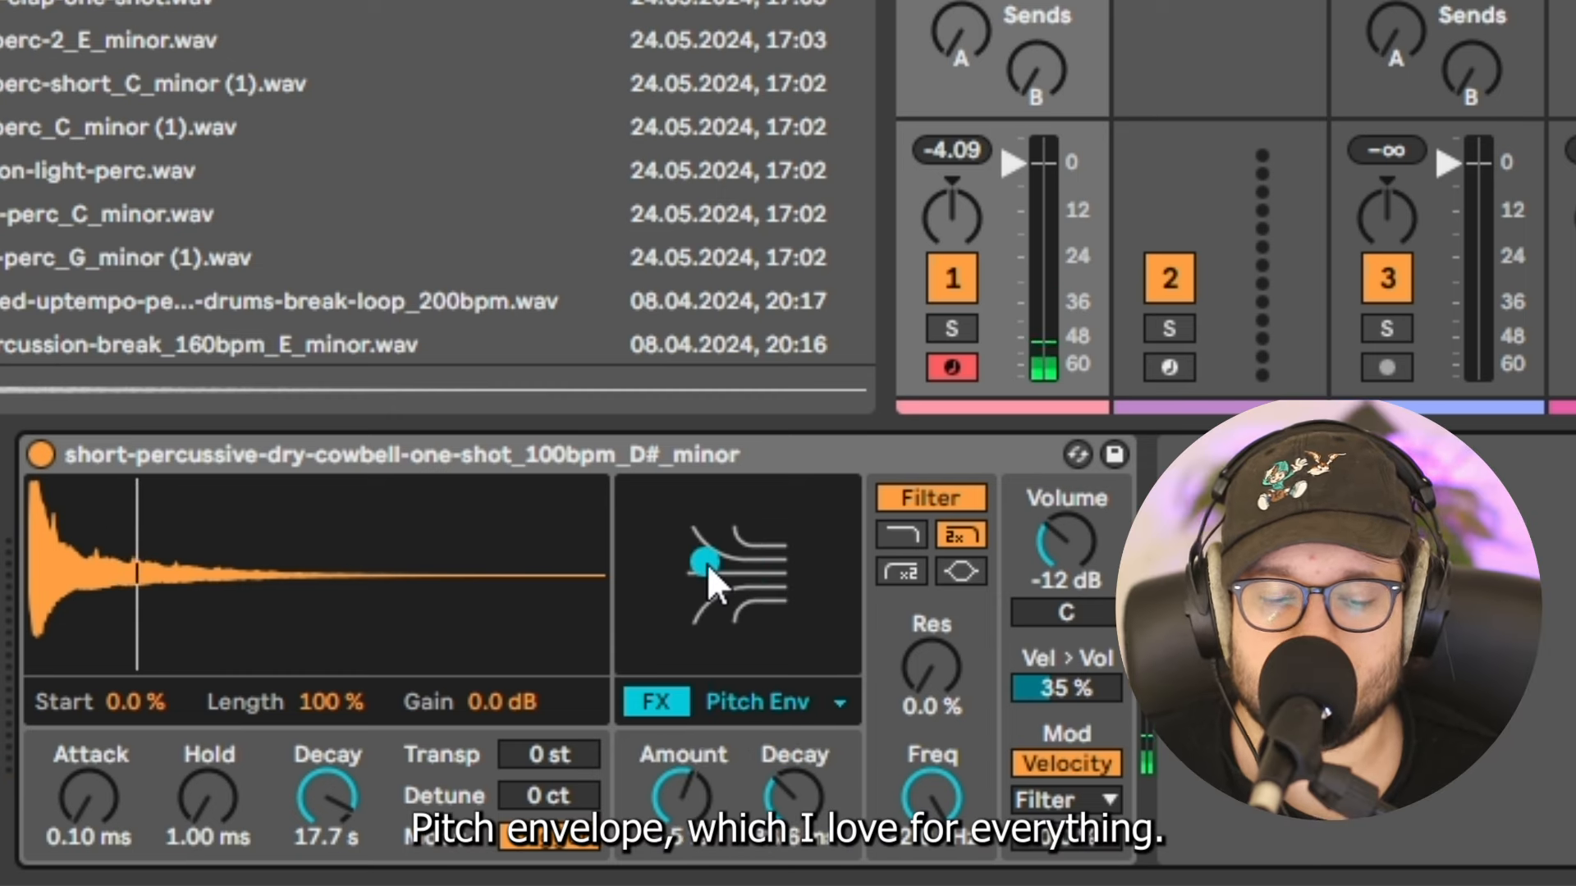
drag(707, 563, 812, 563)
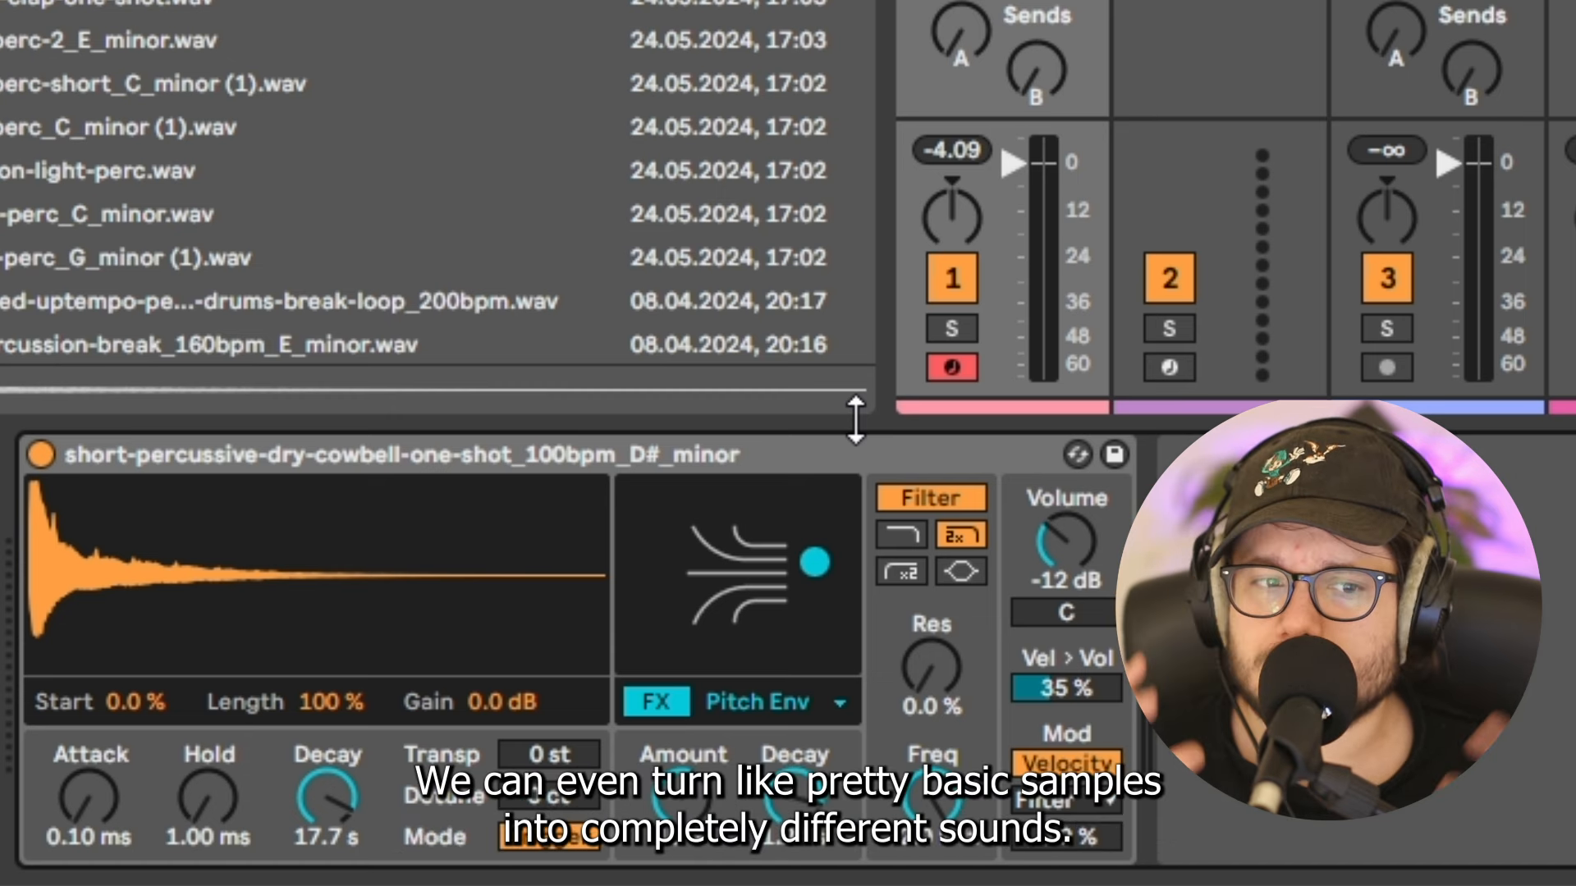
Load the trap-perc-stick-perc-2_E_minor sample into the Drum Sampler and compare its sound with the effect off and on.
scroll(105, 17, down, 5)
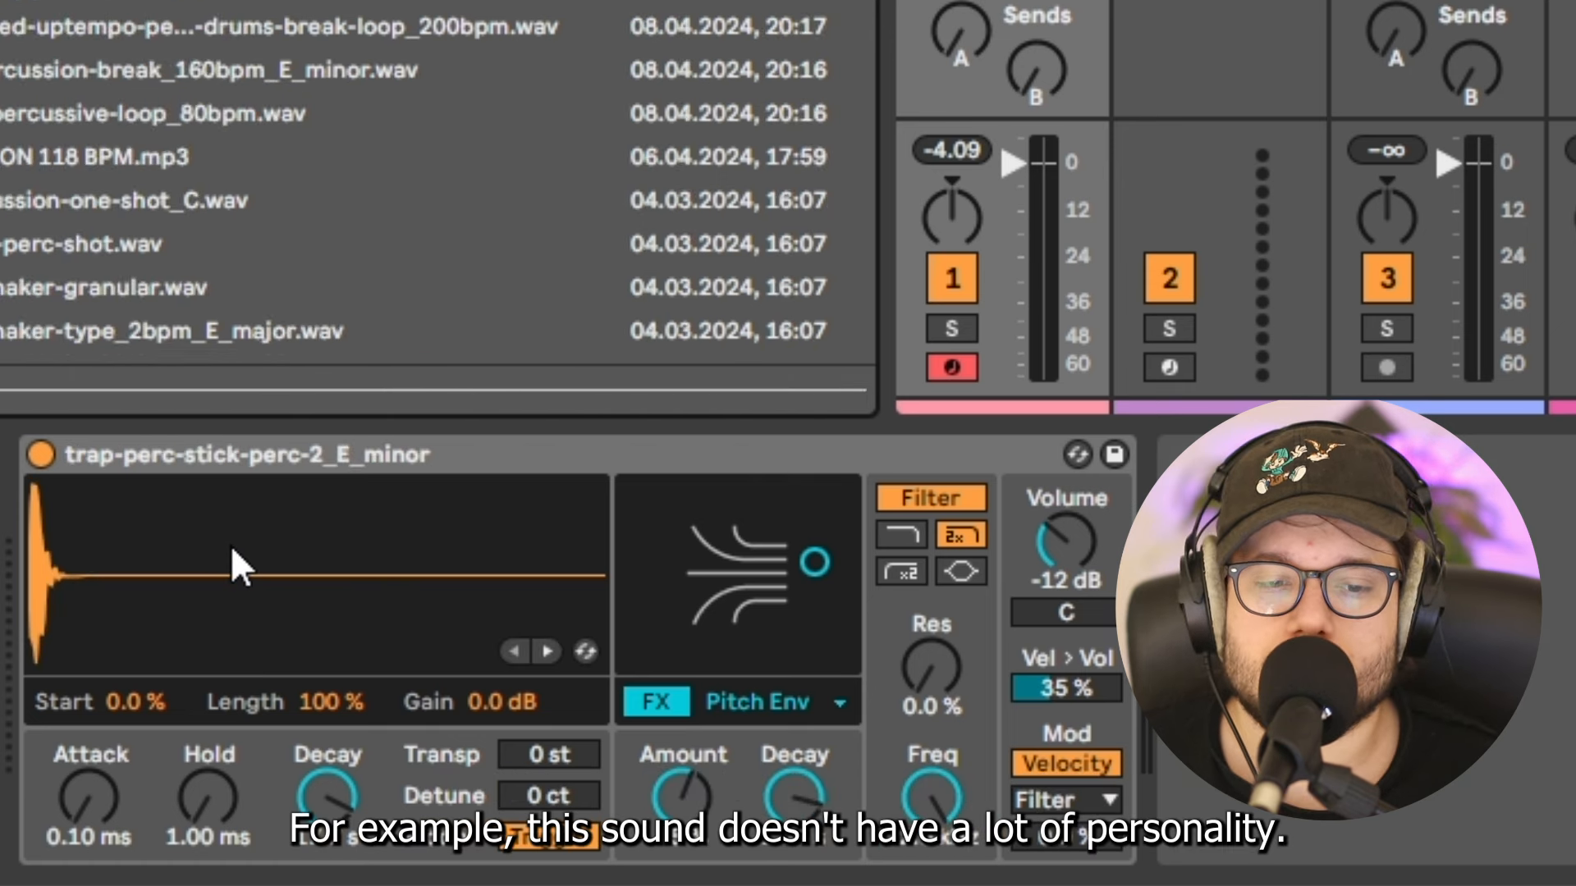
click(657, 704)
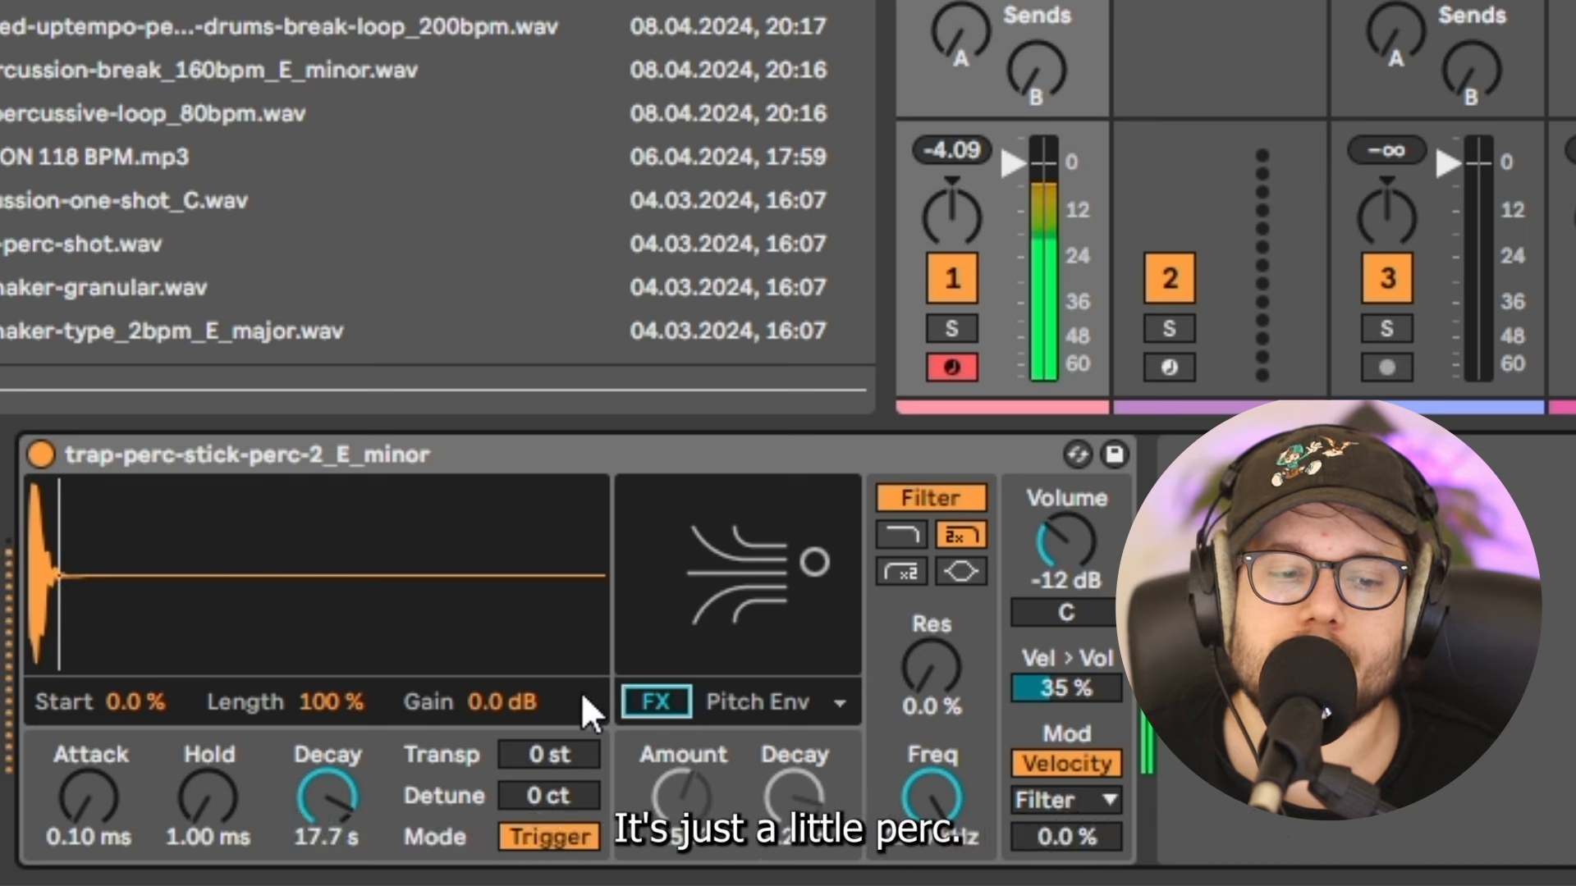
click(656, 703)
Change the sampler effect to Noise, set its Color to 6.61 kHz and raise its Amount.
click(744, 701)
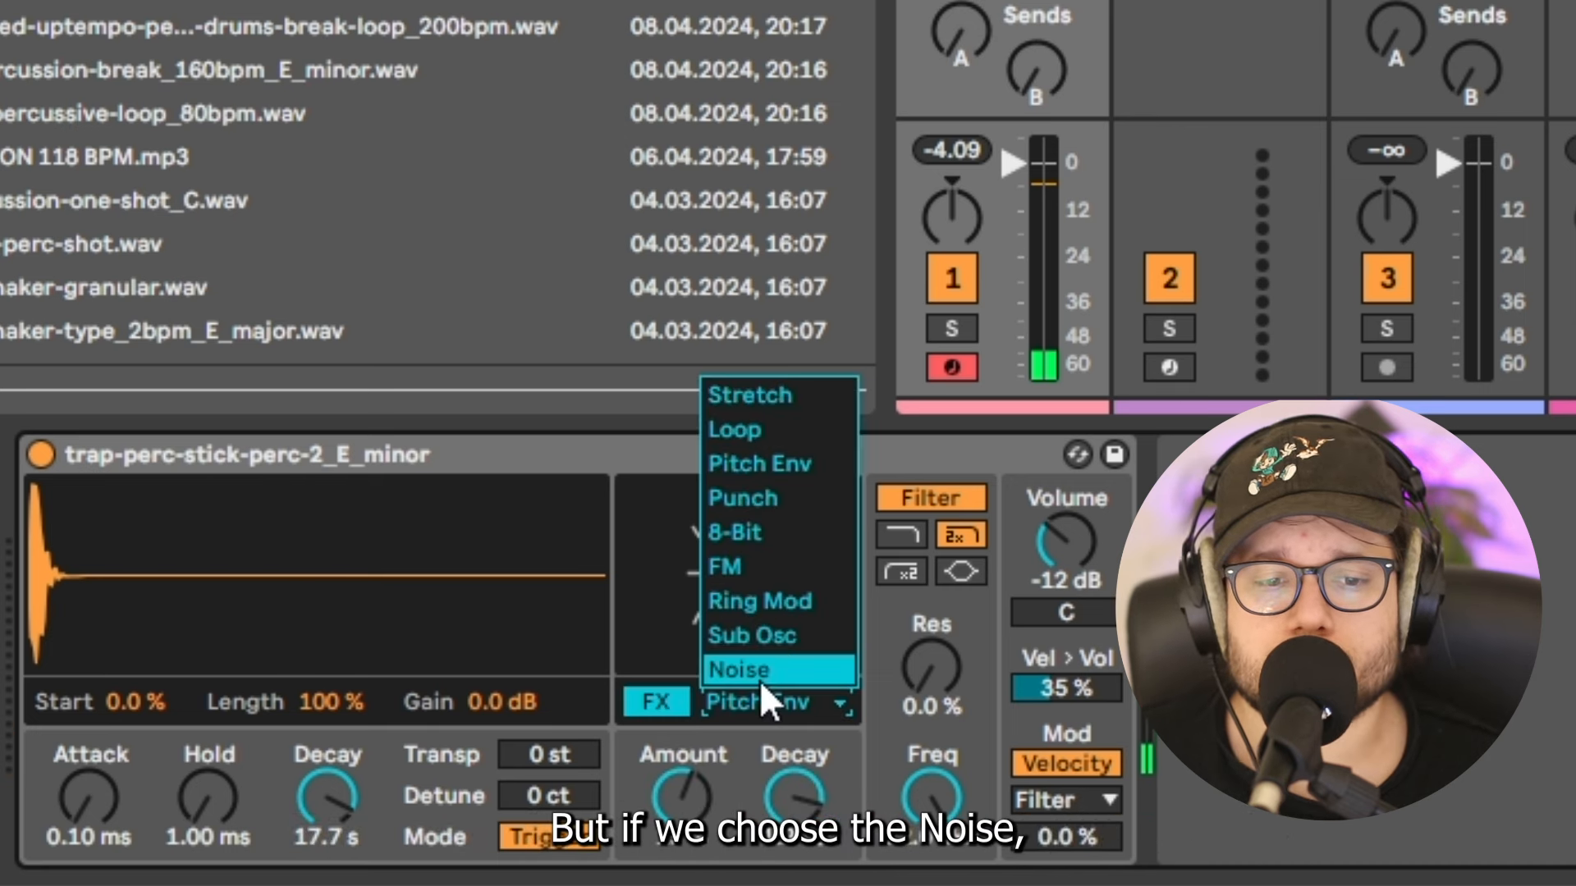
click(775, 667)
drag(688, 796, 688, 711)
drag(802, 792, 802, 797)
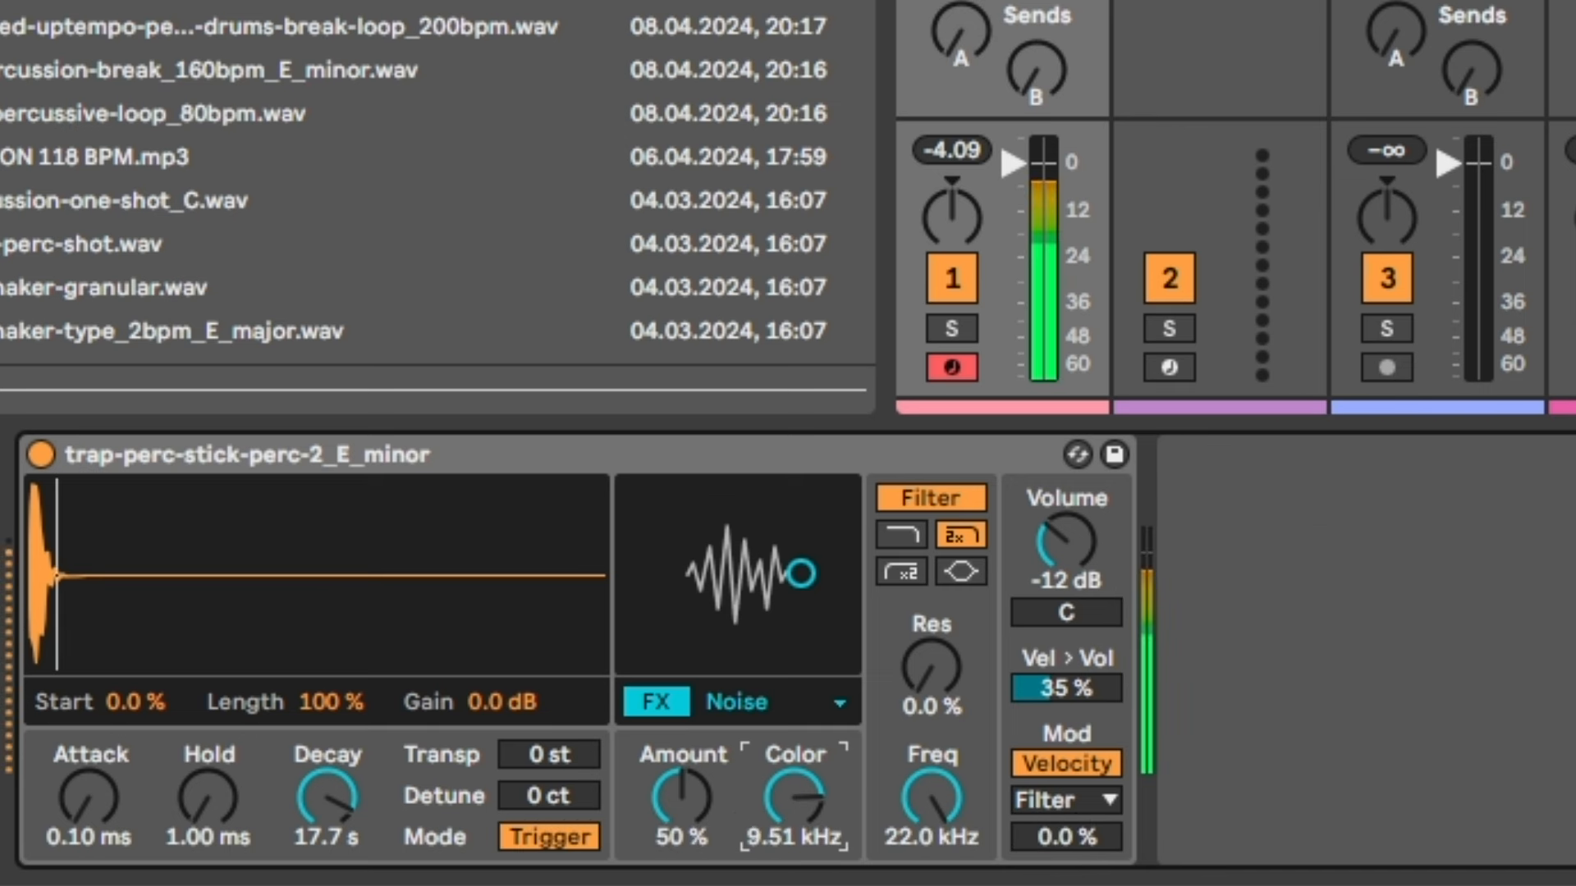
drag(802, 797, 801, 772)
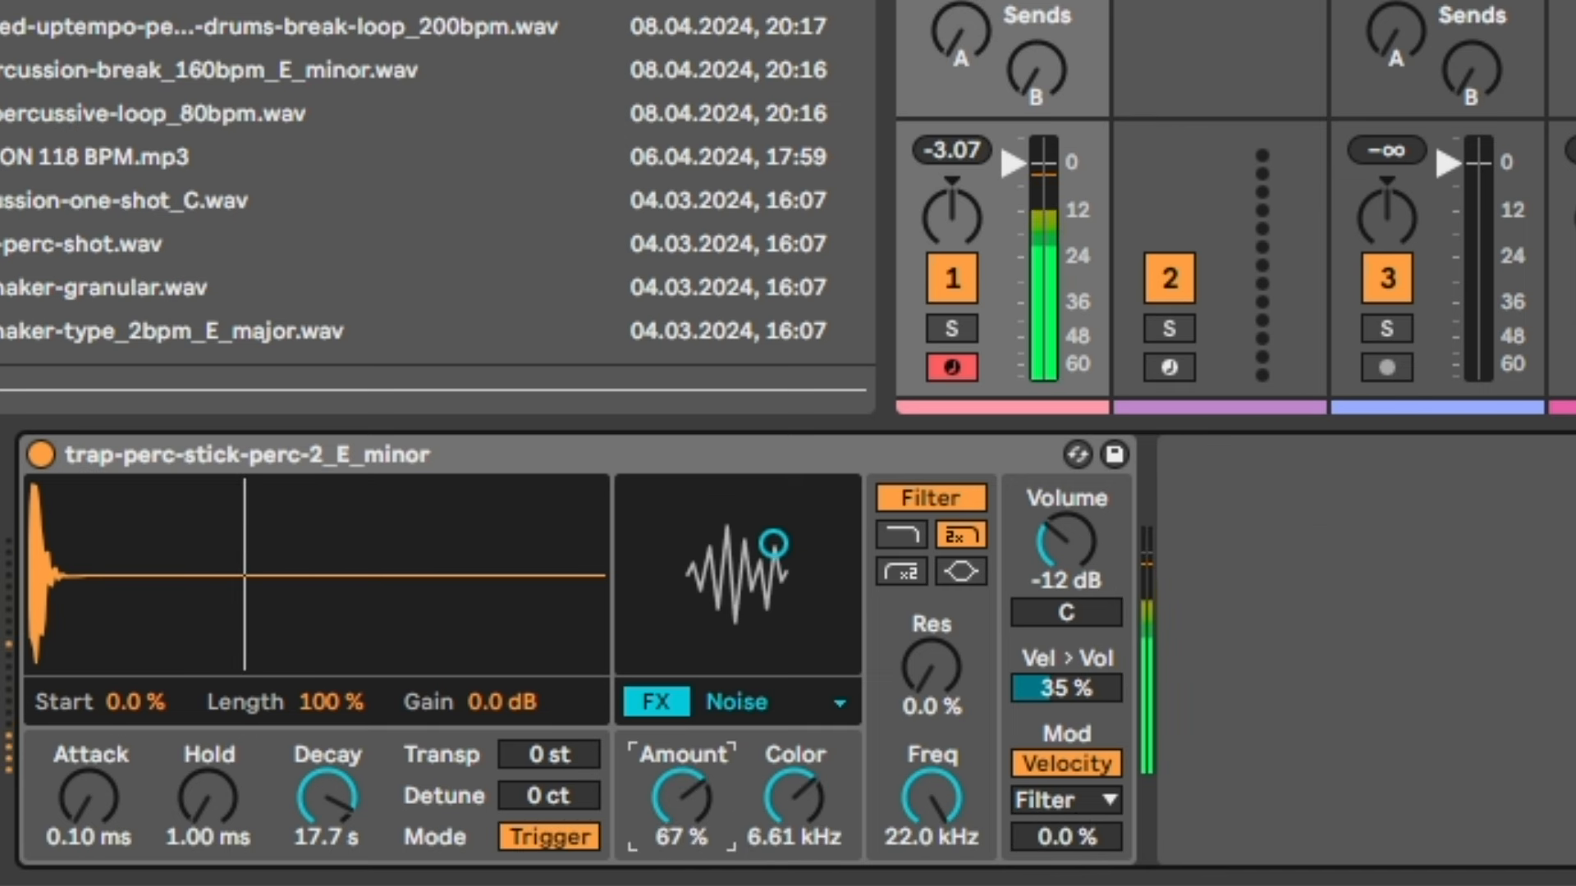
drag(704, 813, 704, 775)
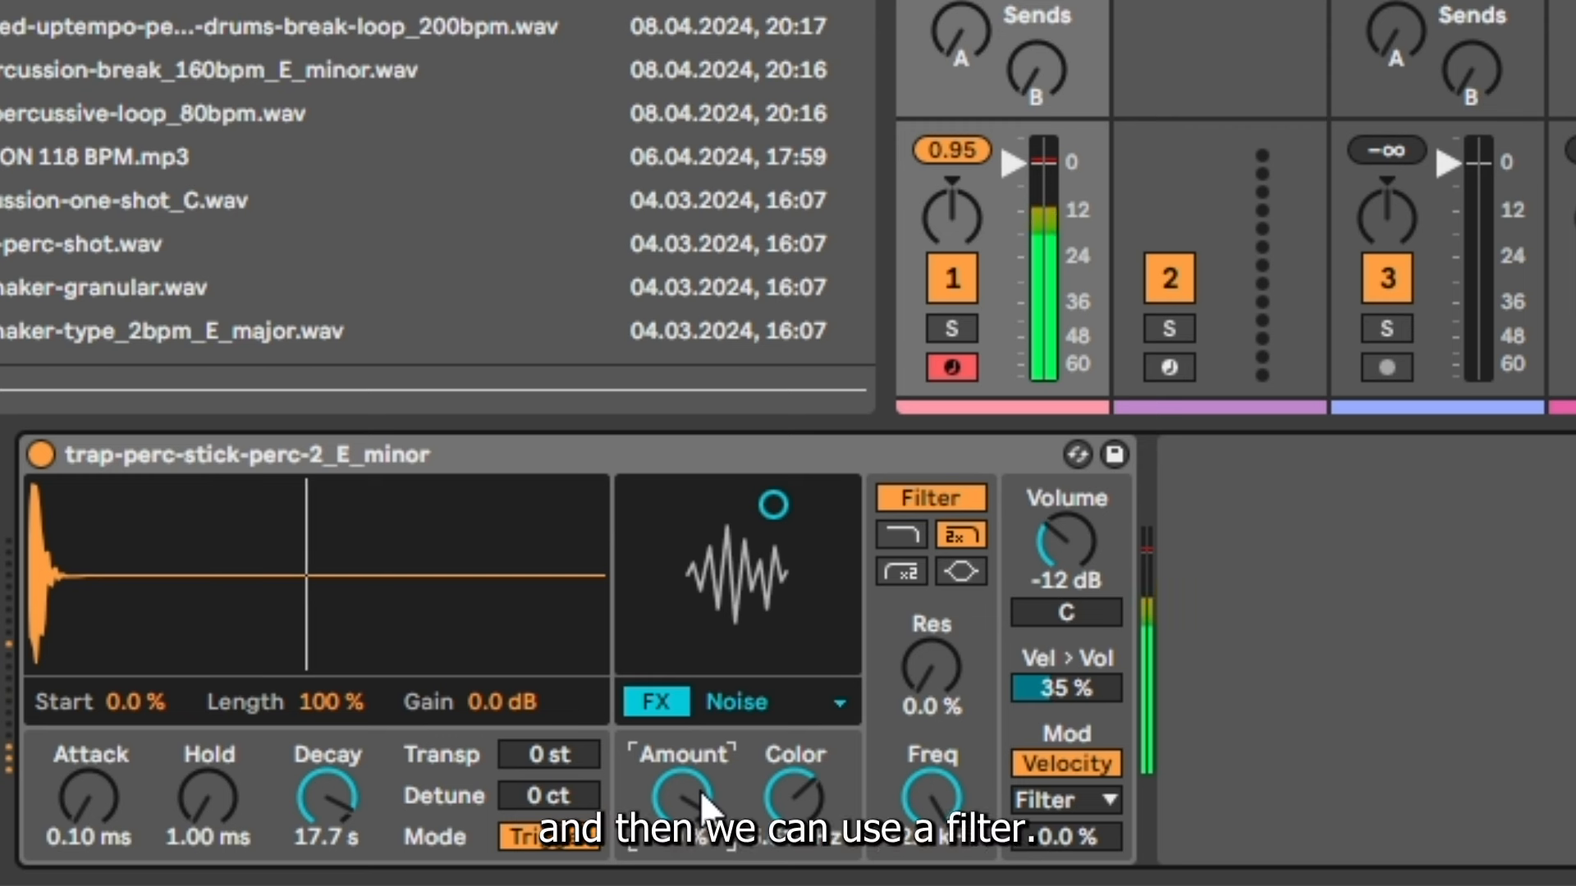
Adjust the sampler filter's resonance and cutoff frequency to shape the noisy percussion.
drag(927, 705, 931, 677)
drag(915, 806, 923, 790)
drag(944, 668, 944, 676)
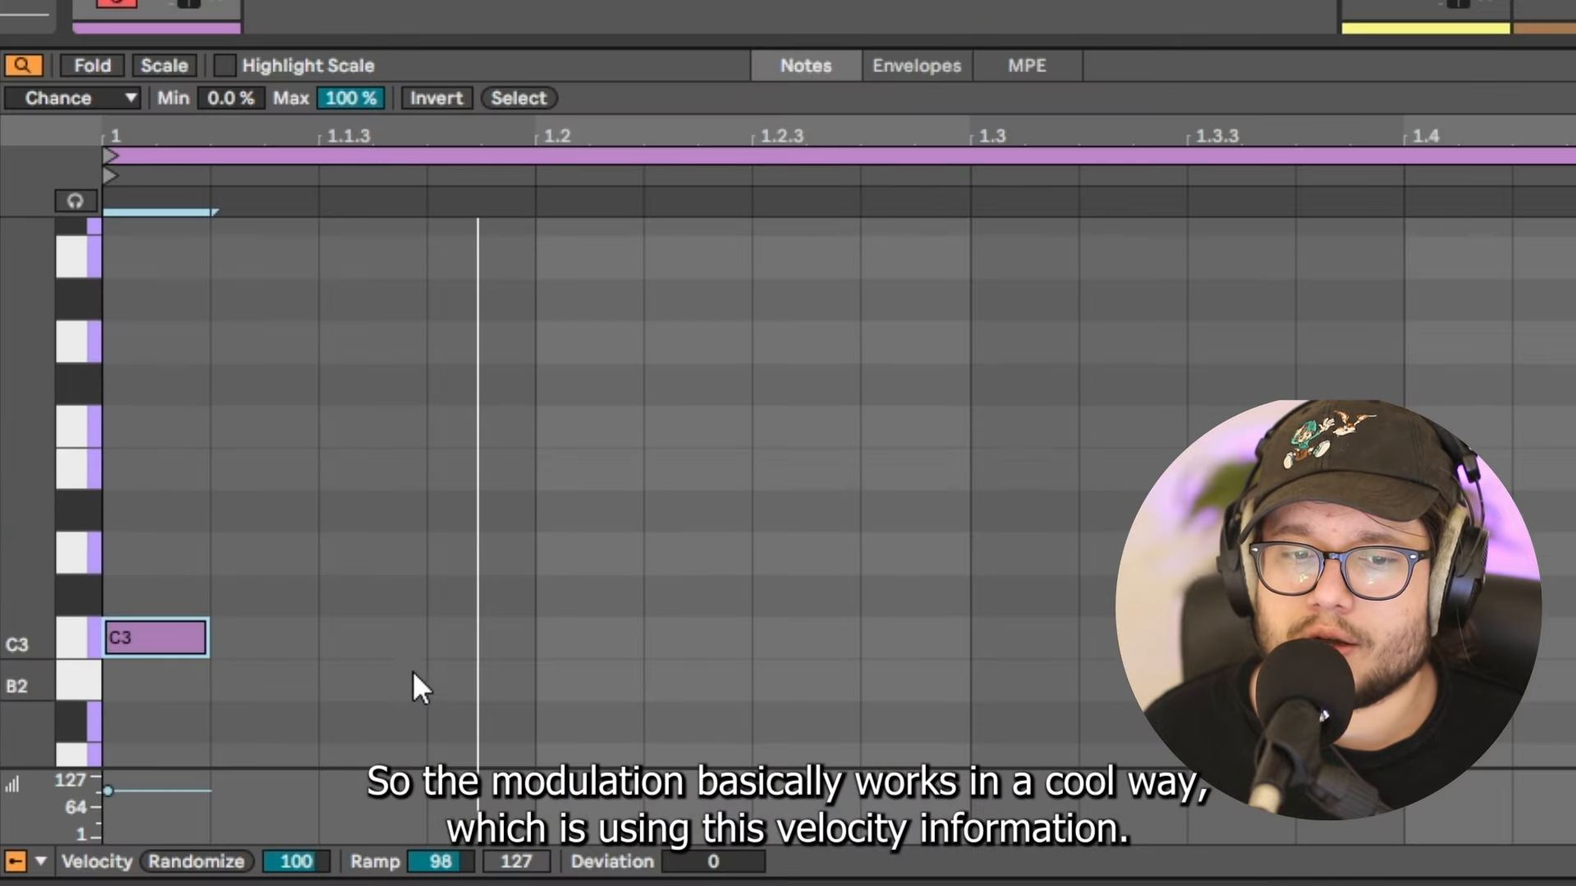
Add a second C3 note at 1.1.3 and duplicate the two notes along the clip to build an evenly spaced pattern.
double_click(382, 637)
mouse_move(375, 792)
mouse_down()
mouse_move(375, 836)
mouse_move(375, 823)
mouse_up()
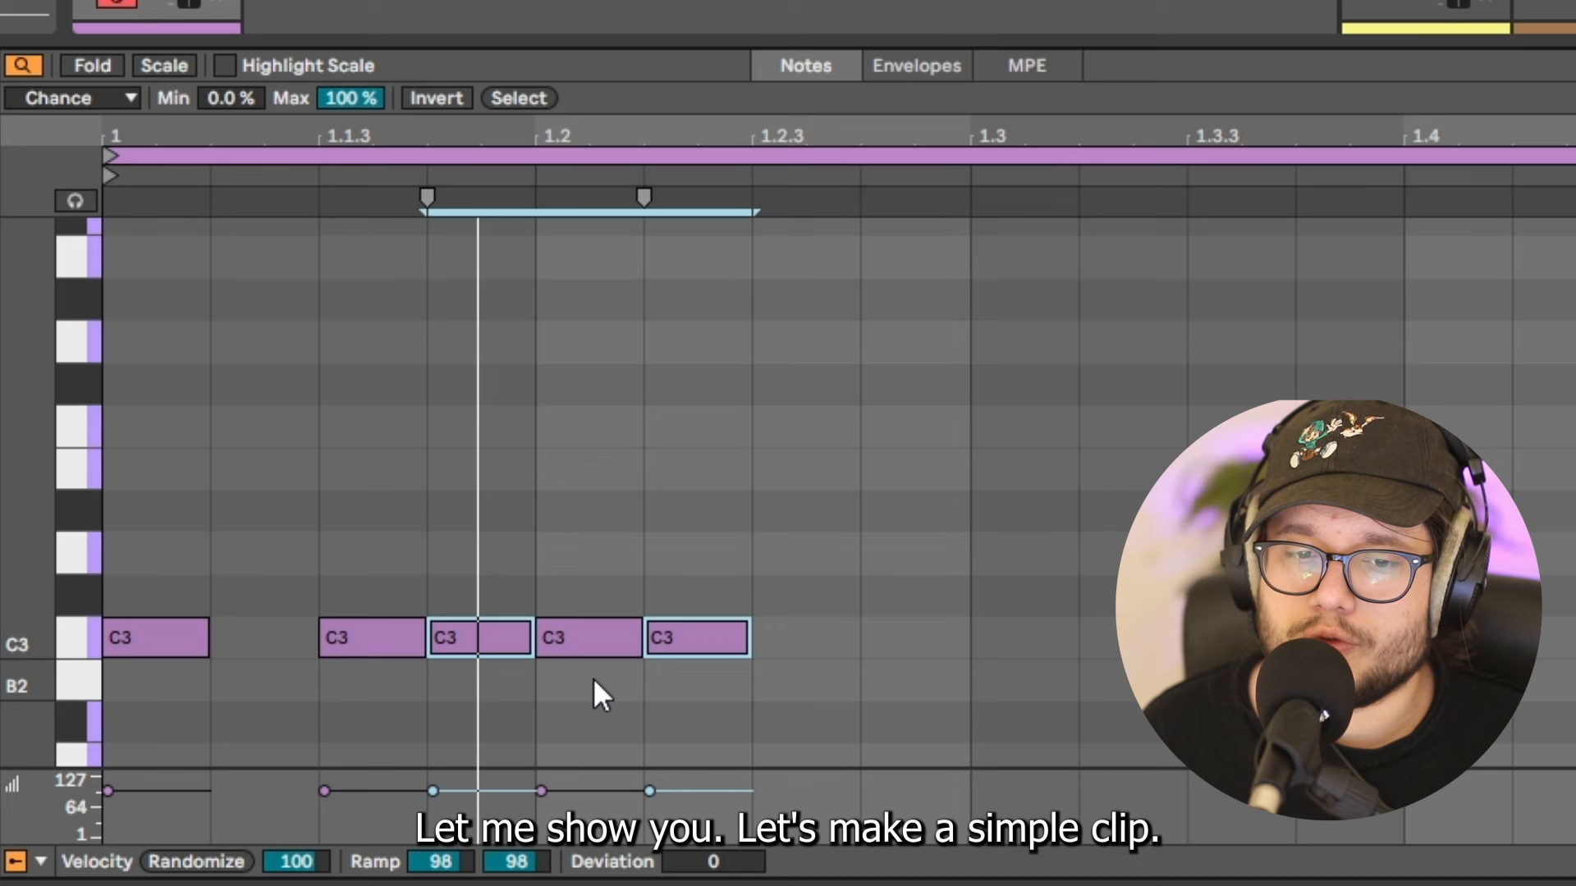
key(ctrl+z)
drag(517, 547, 17, 663)
key(ctrl+d)
key(ctrl+d)
key(ctrl+d)
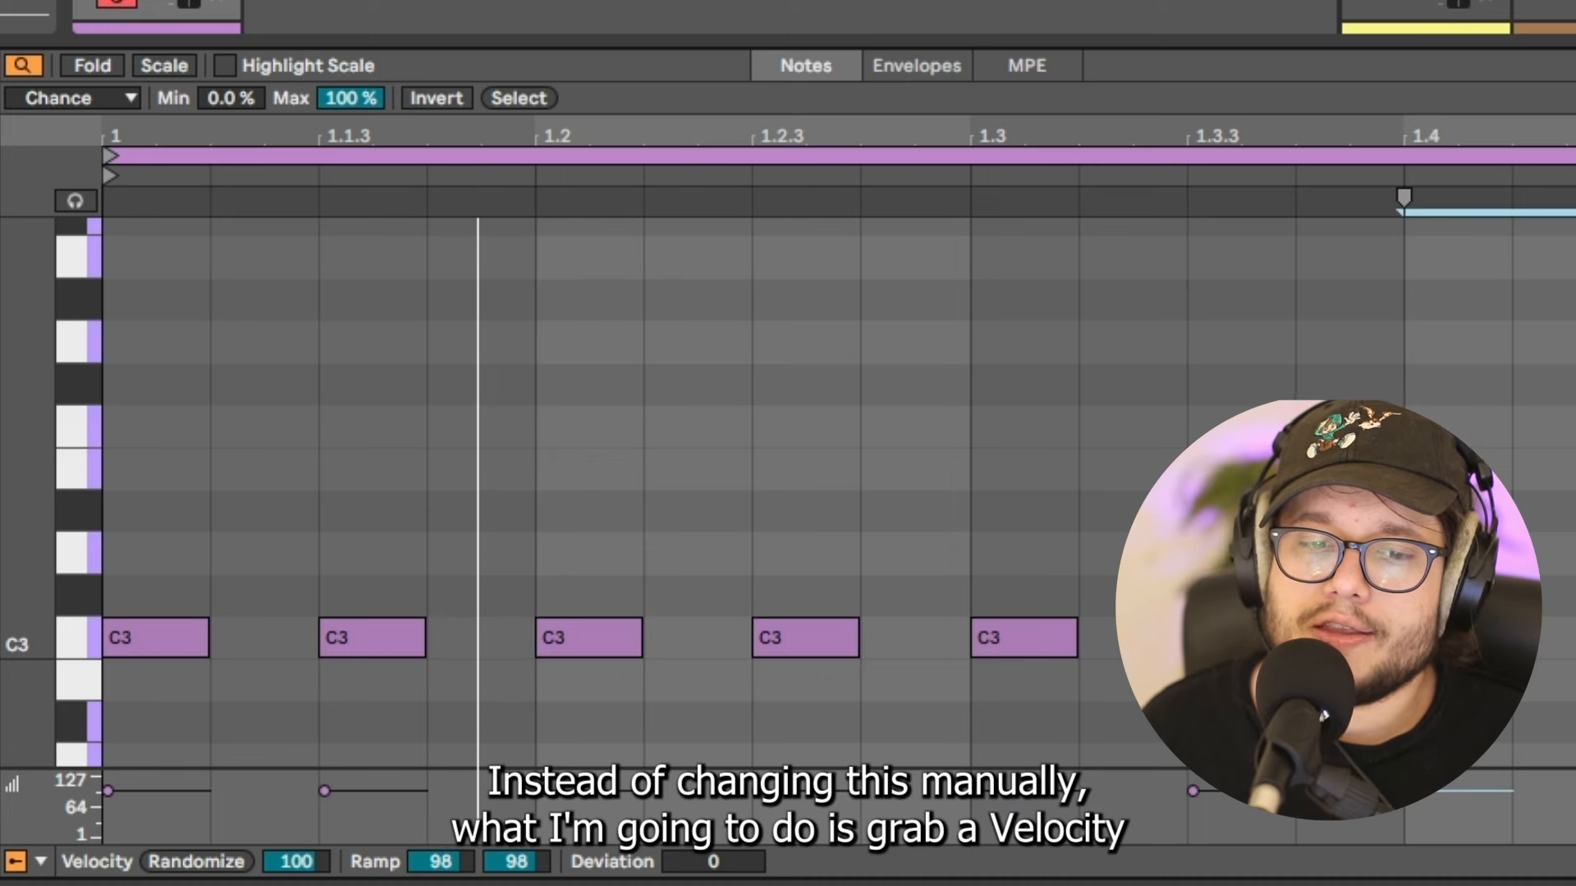
click(325, 791)
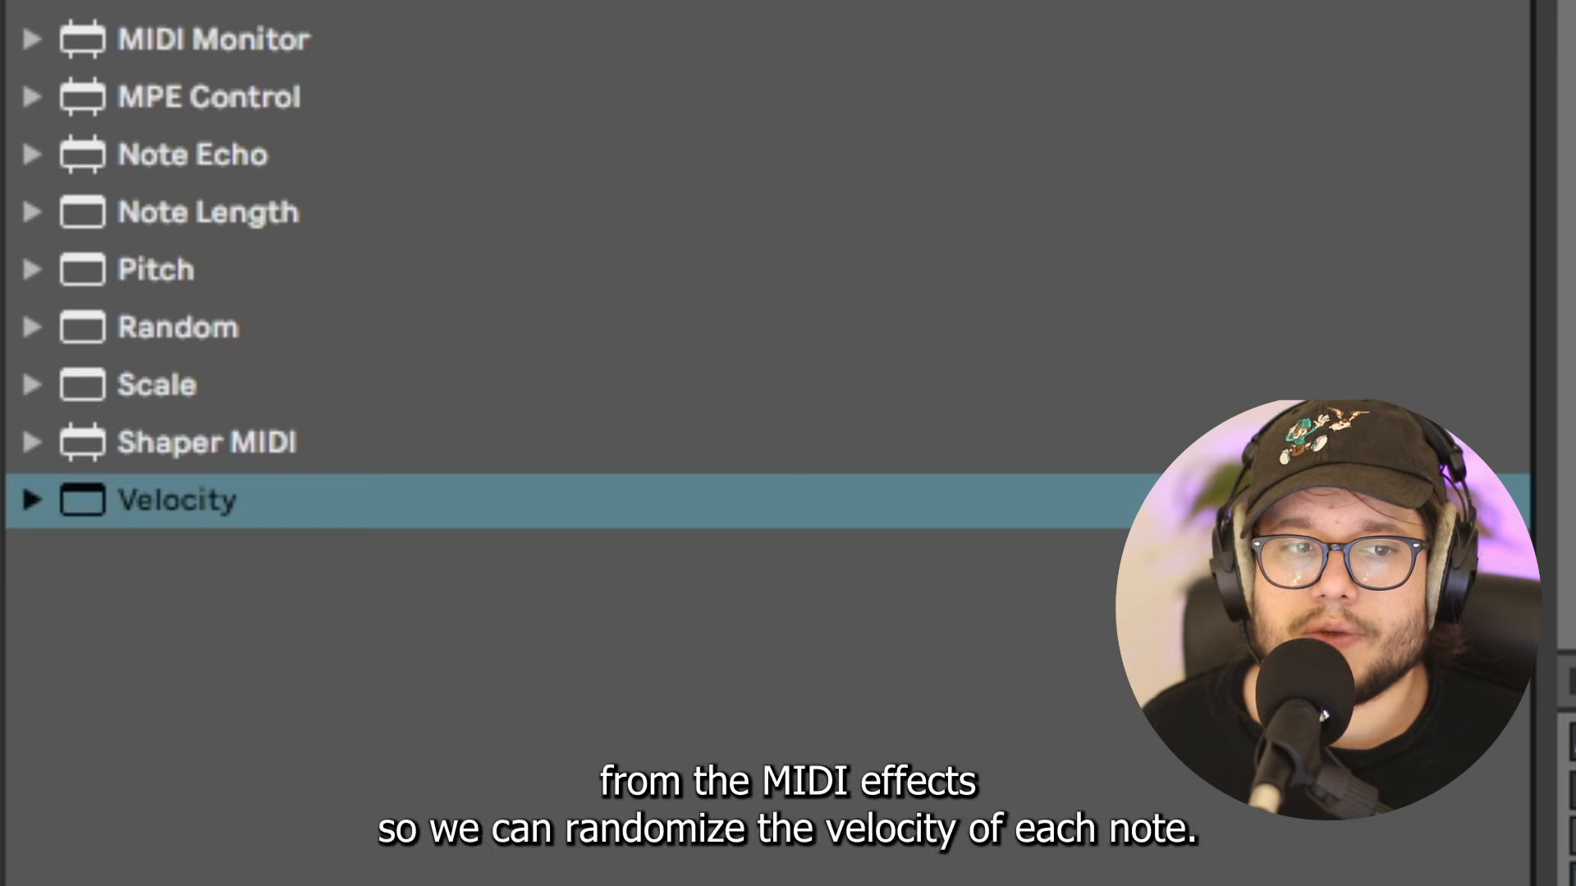
Add the Velocity MIDI effect before the Drum Sampler and set its Random amount to 64.
drag(162, 499, 228, 494)
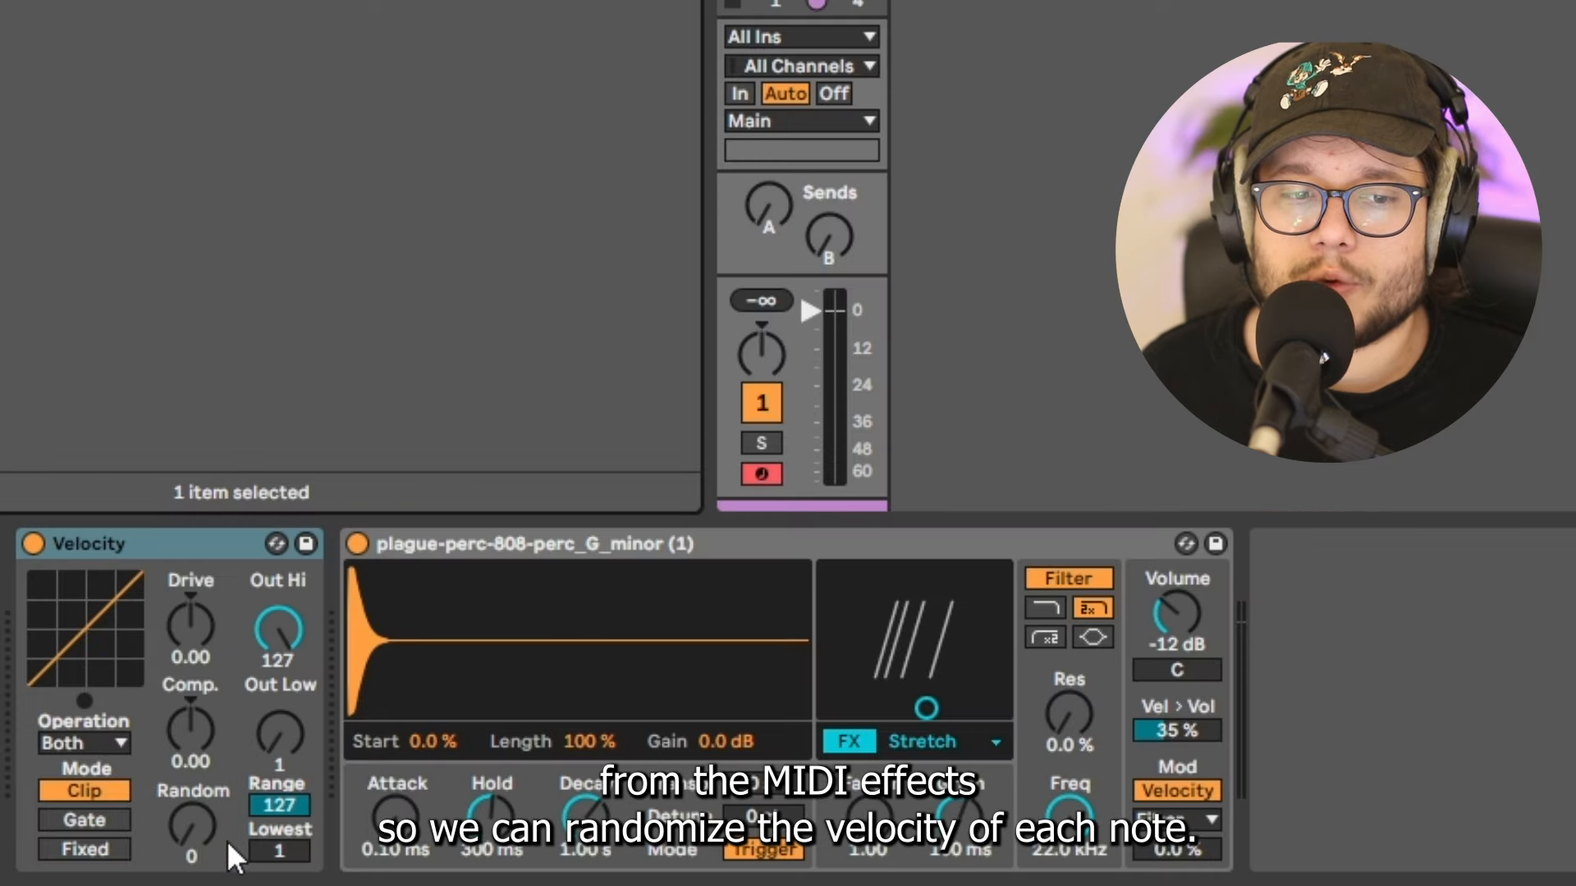
drag(192, 825, 192, 780)
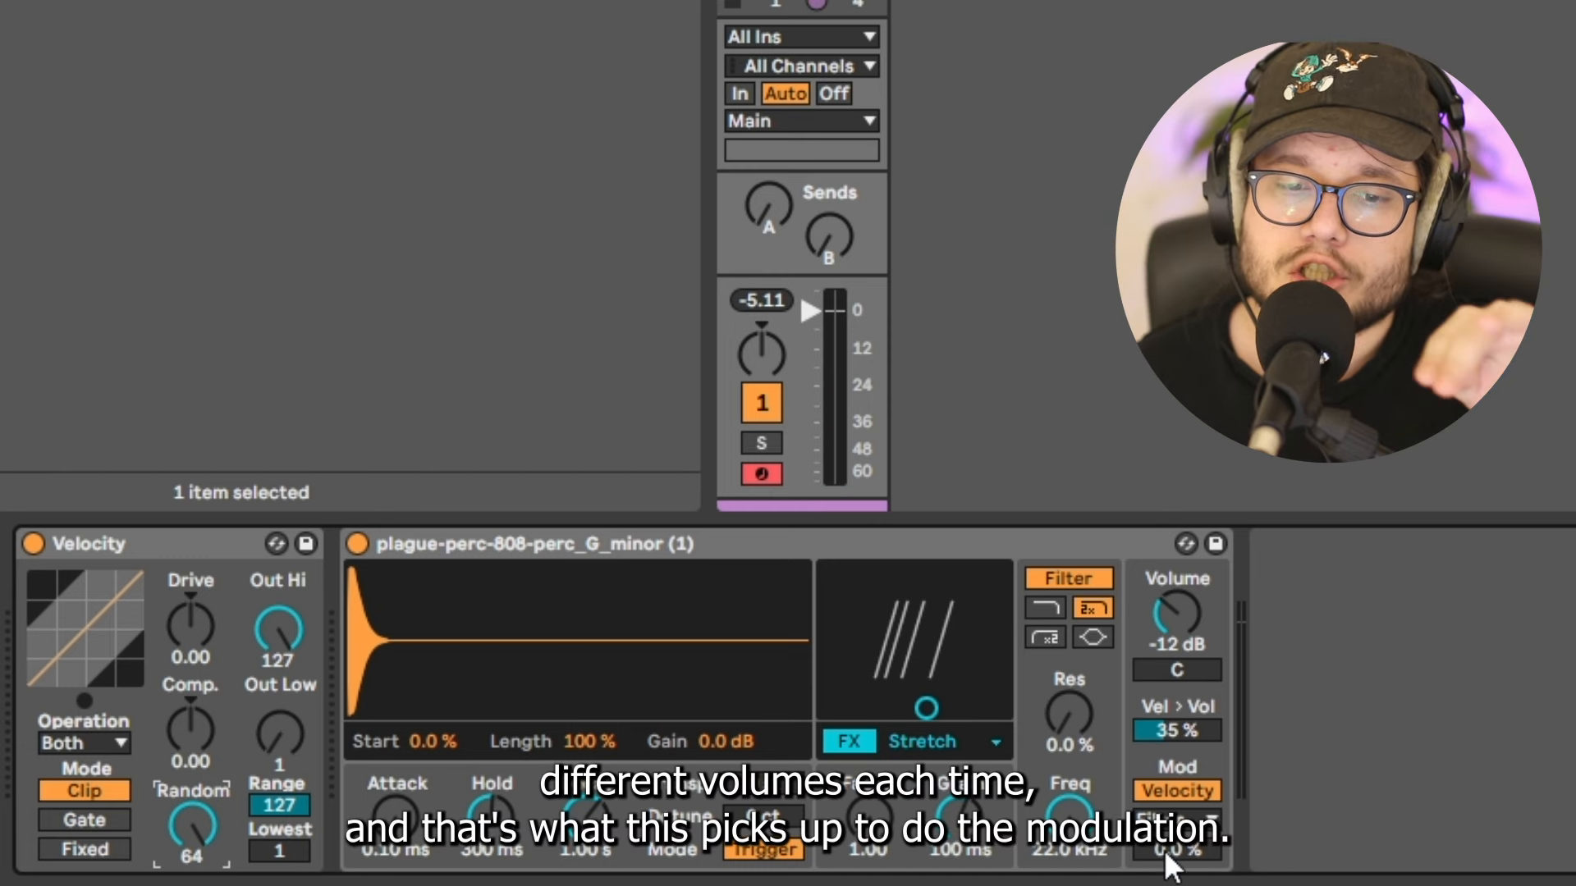
Route the sampler's velocity modulation to FX 2 at 100 % and set the Stretch effect to Factor 17.55 and Grain 15.6 ms.
click(1182, 821)
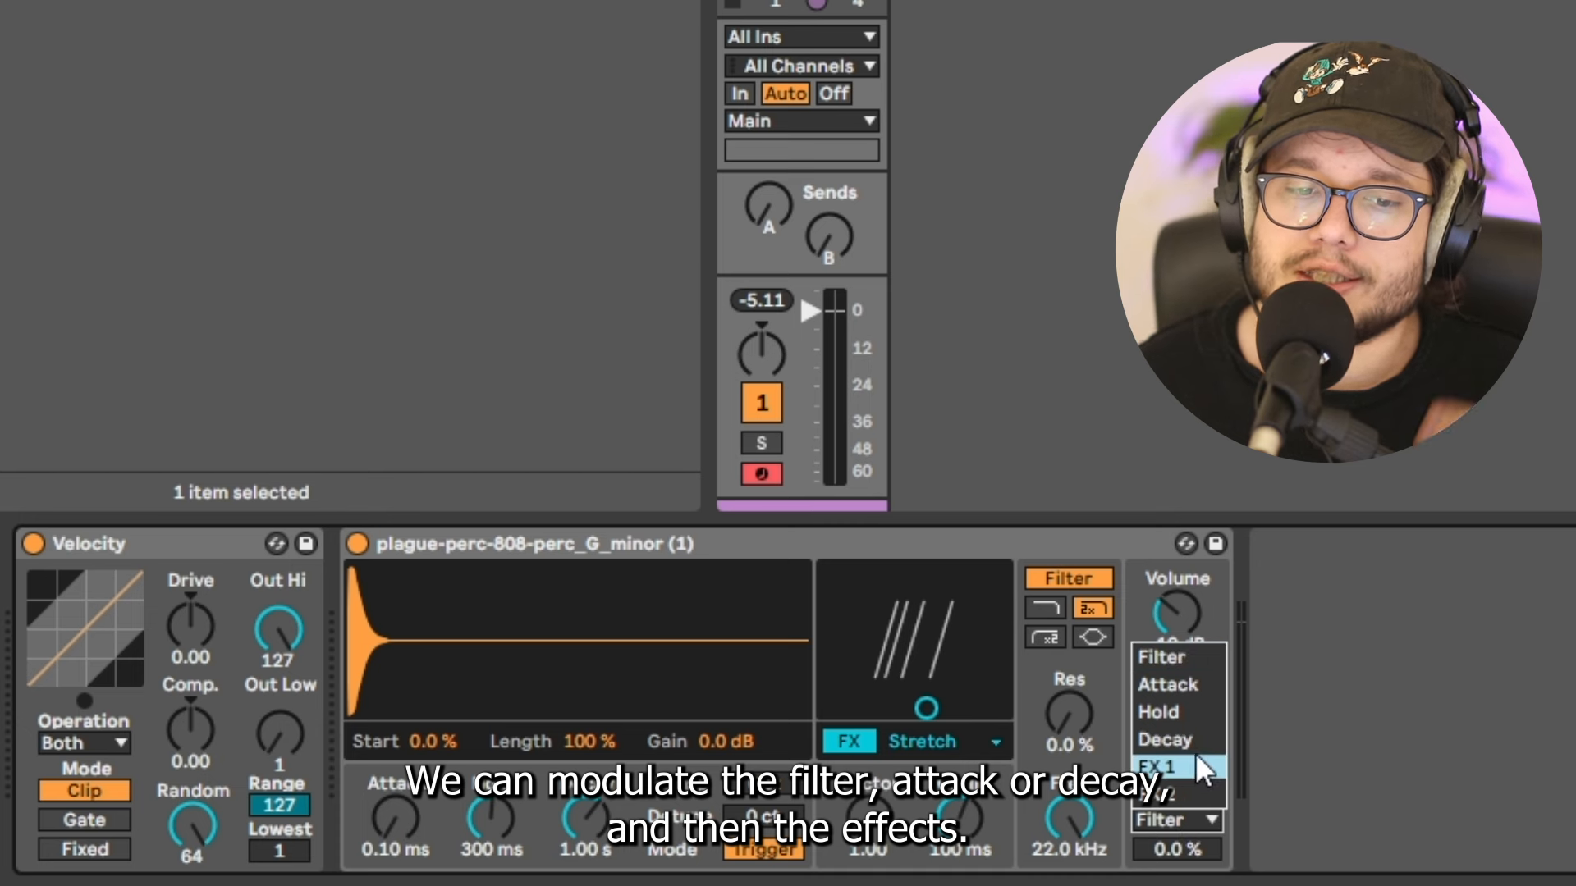
click(1196, 793)
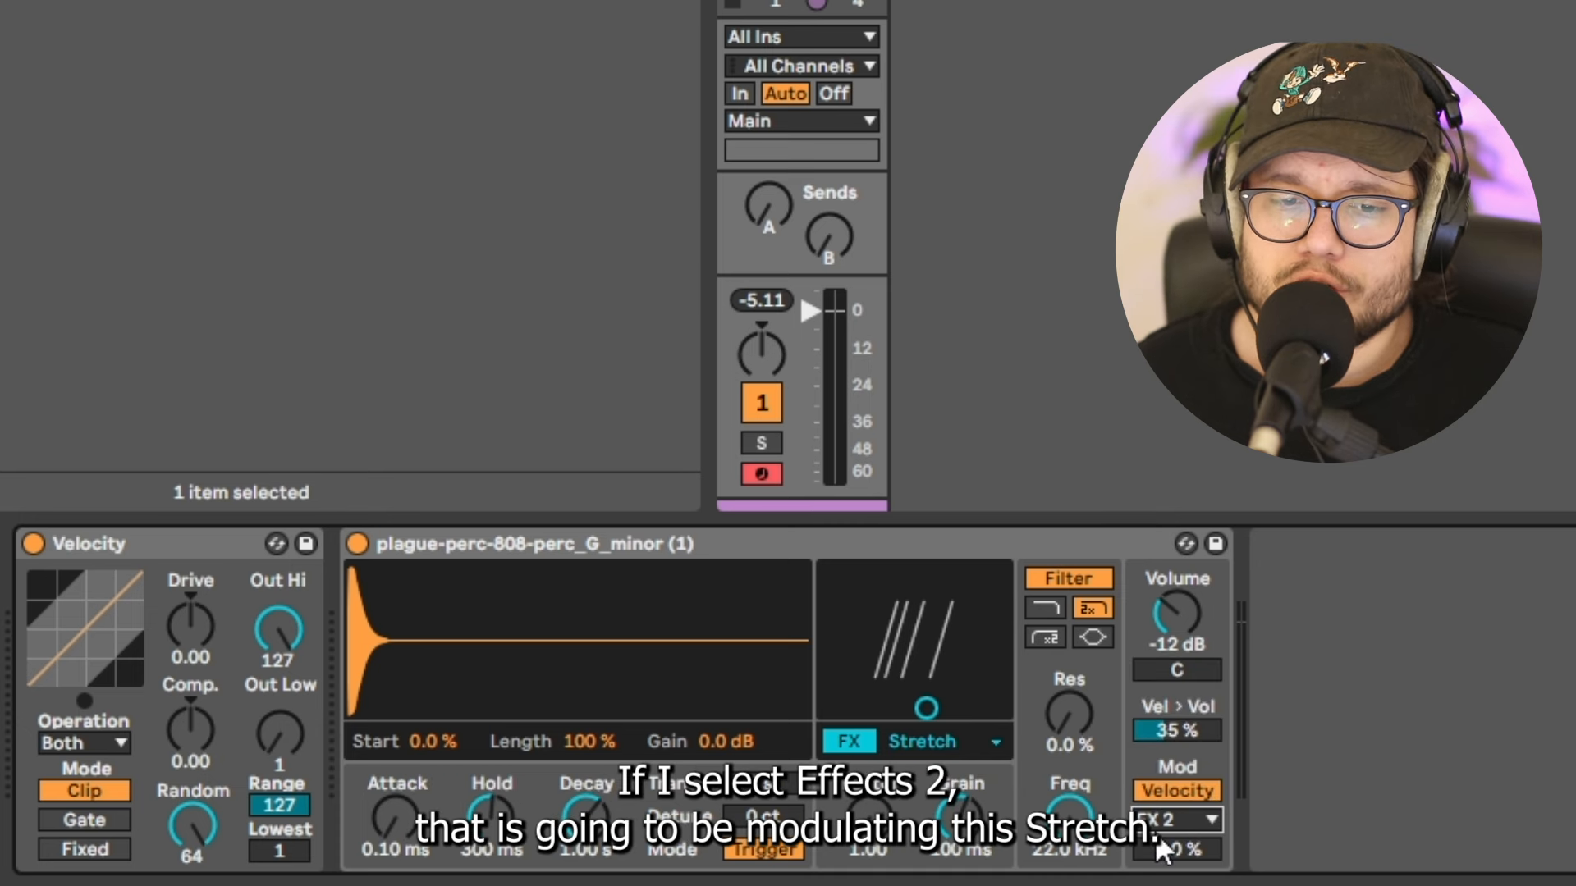
drag(926, 707, 884, 682)
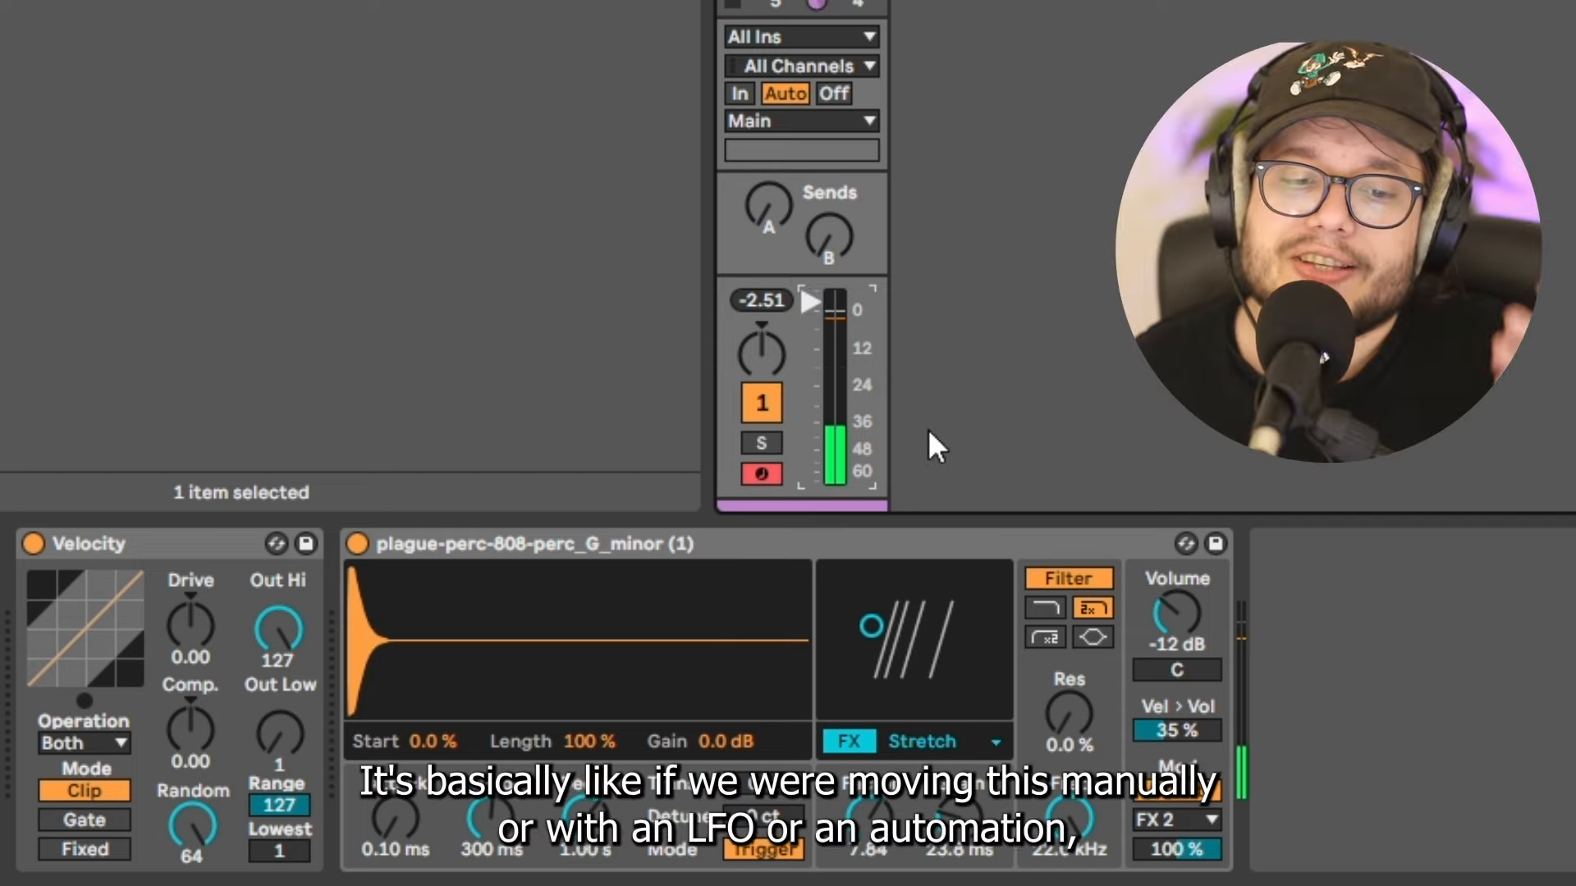
drag(963, 824, 963, 829)
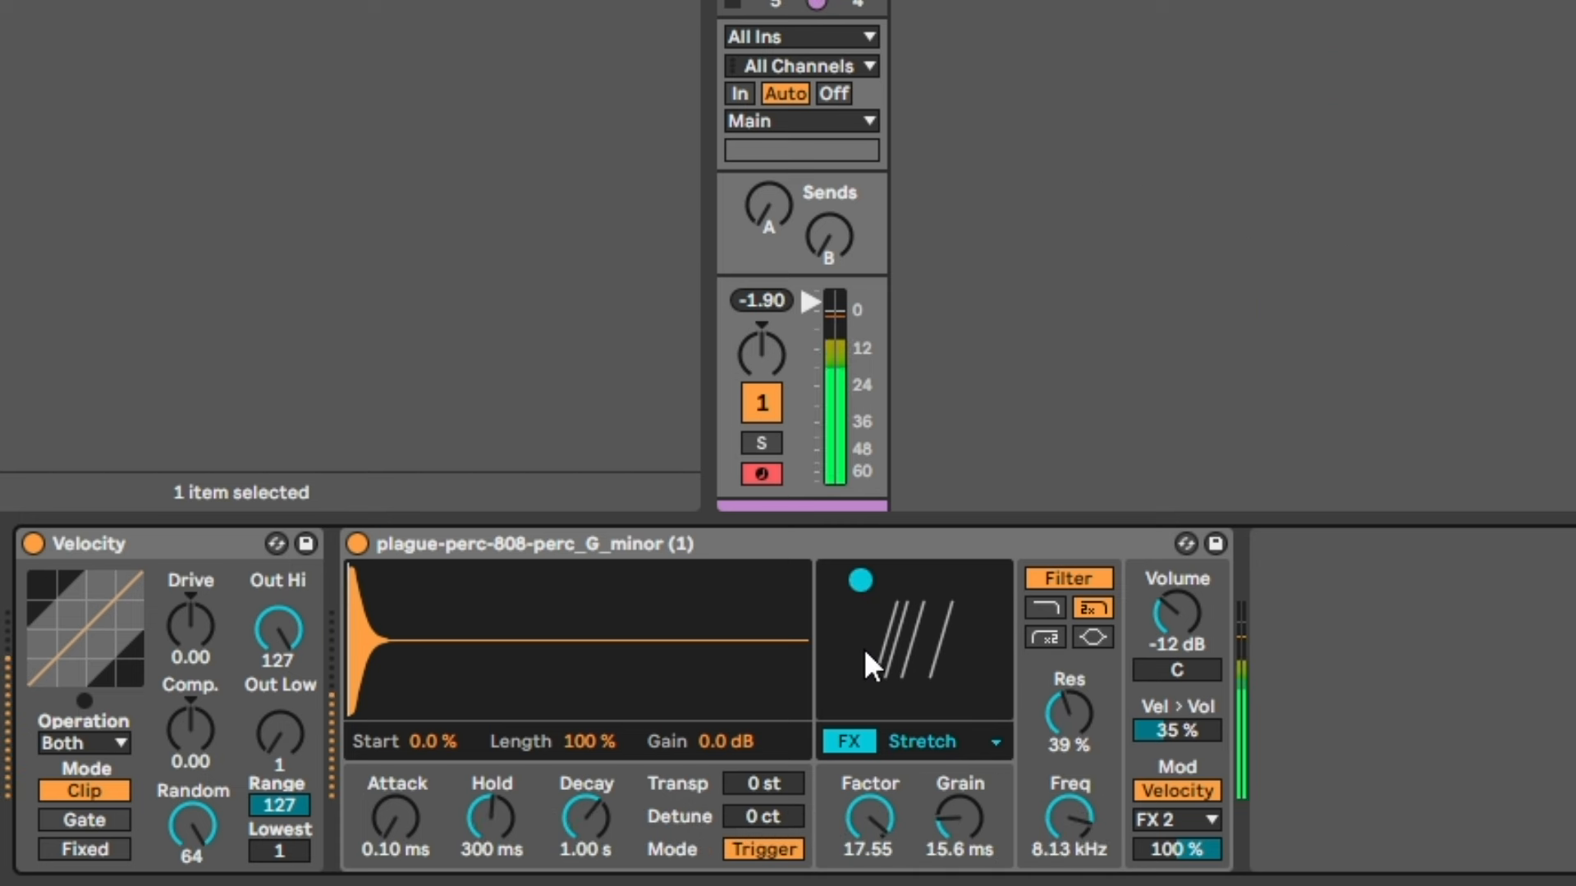
Change the sampler effect to FM and increase its modulation amount while lowering its frequency.
click(963, 741)
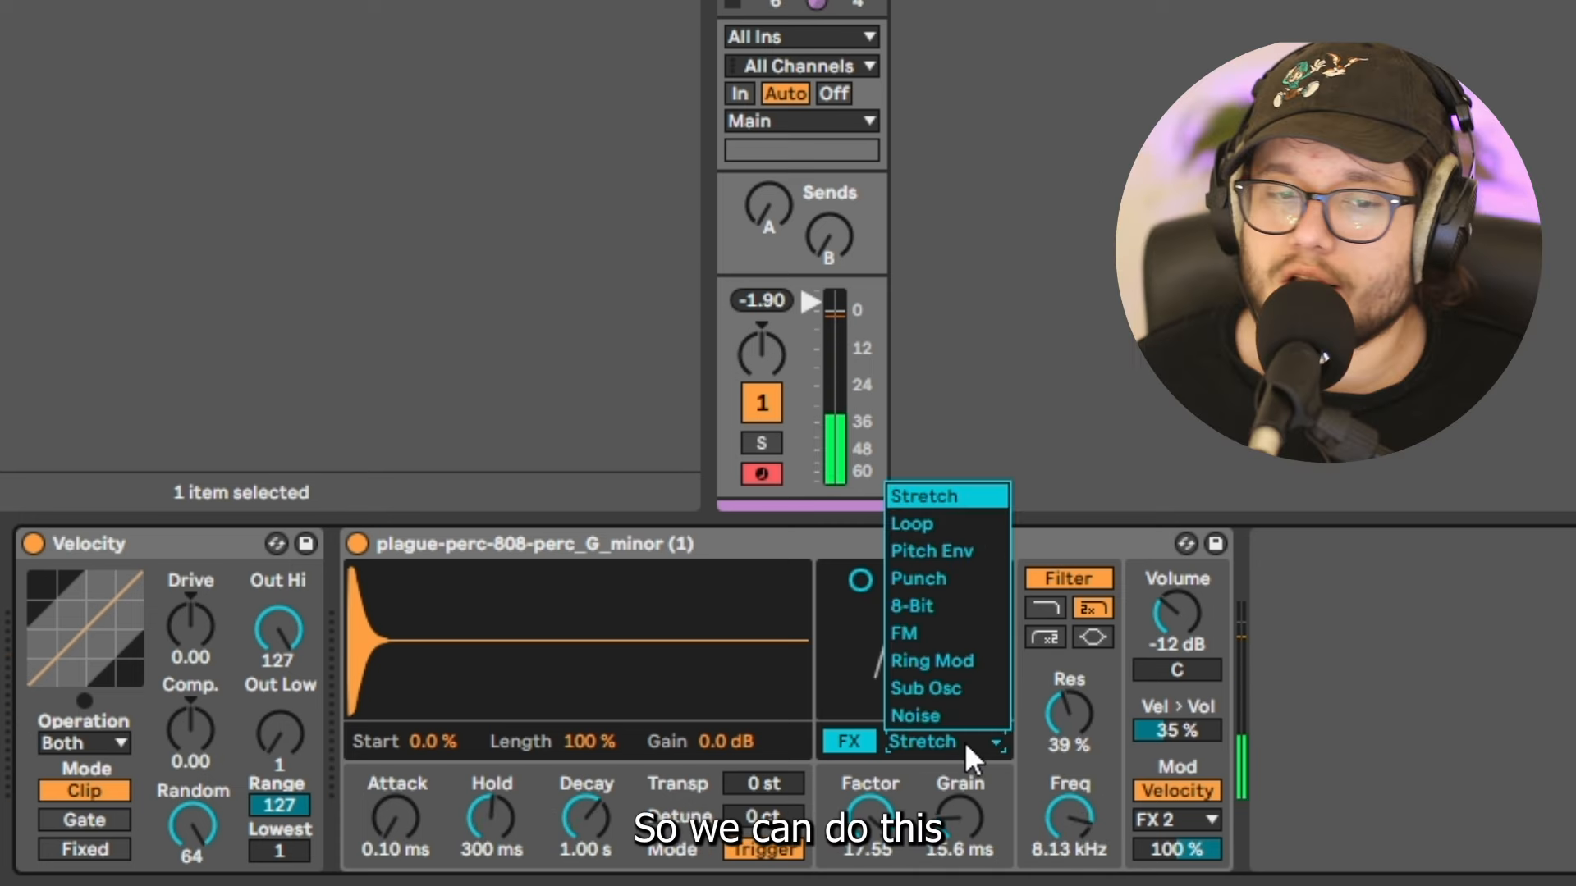
key(Escape)
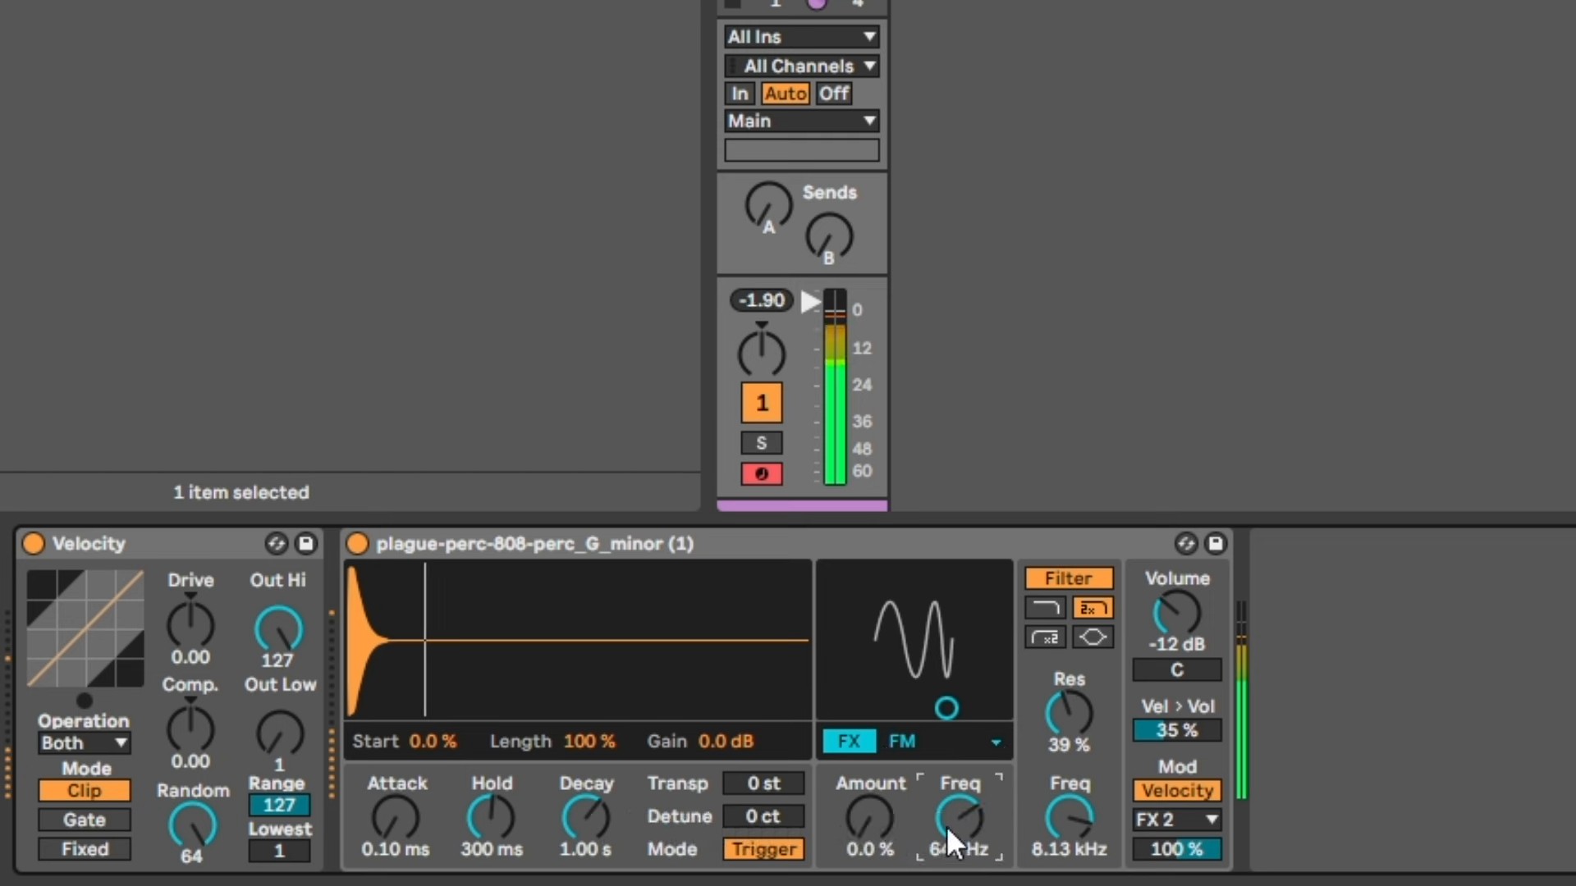
drag(947, 655, 884, 592)
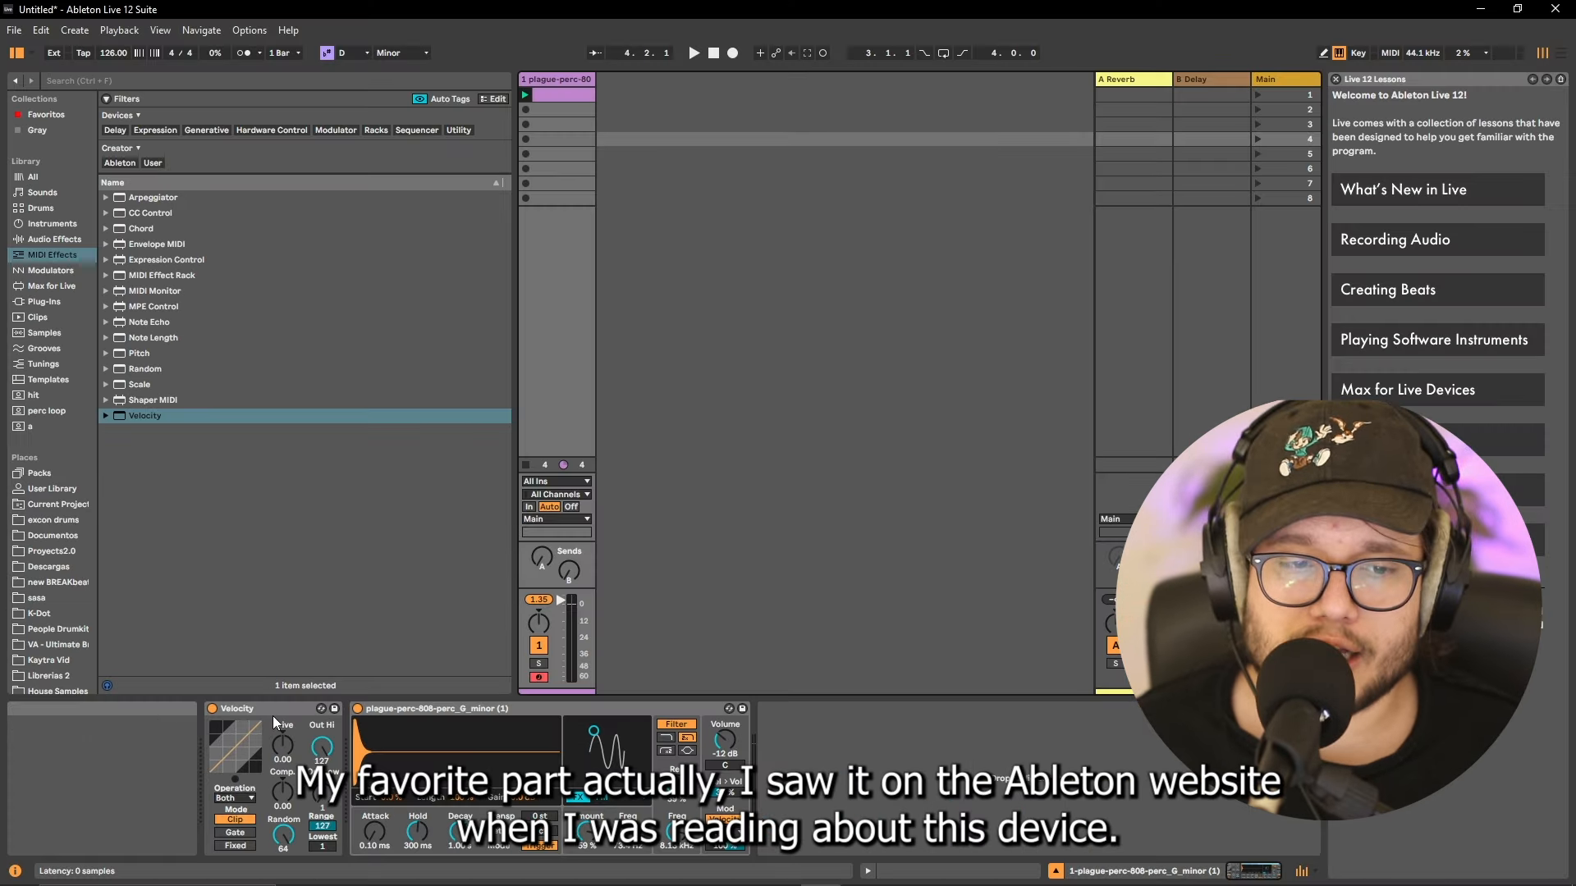
Delete the Velocity MIDI effect from the sampler track.
click(162, 545)
key(Delete)
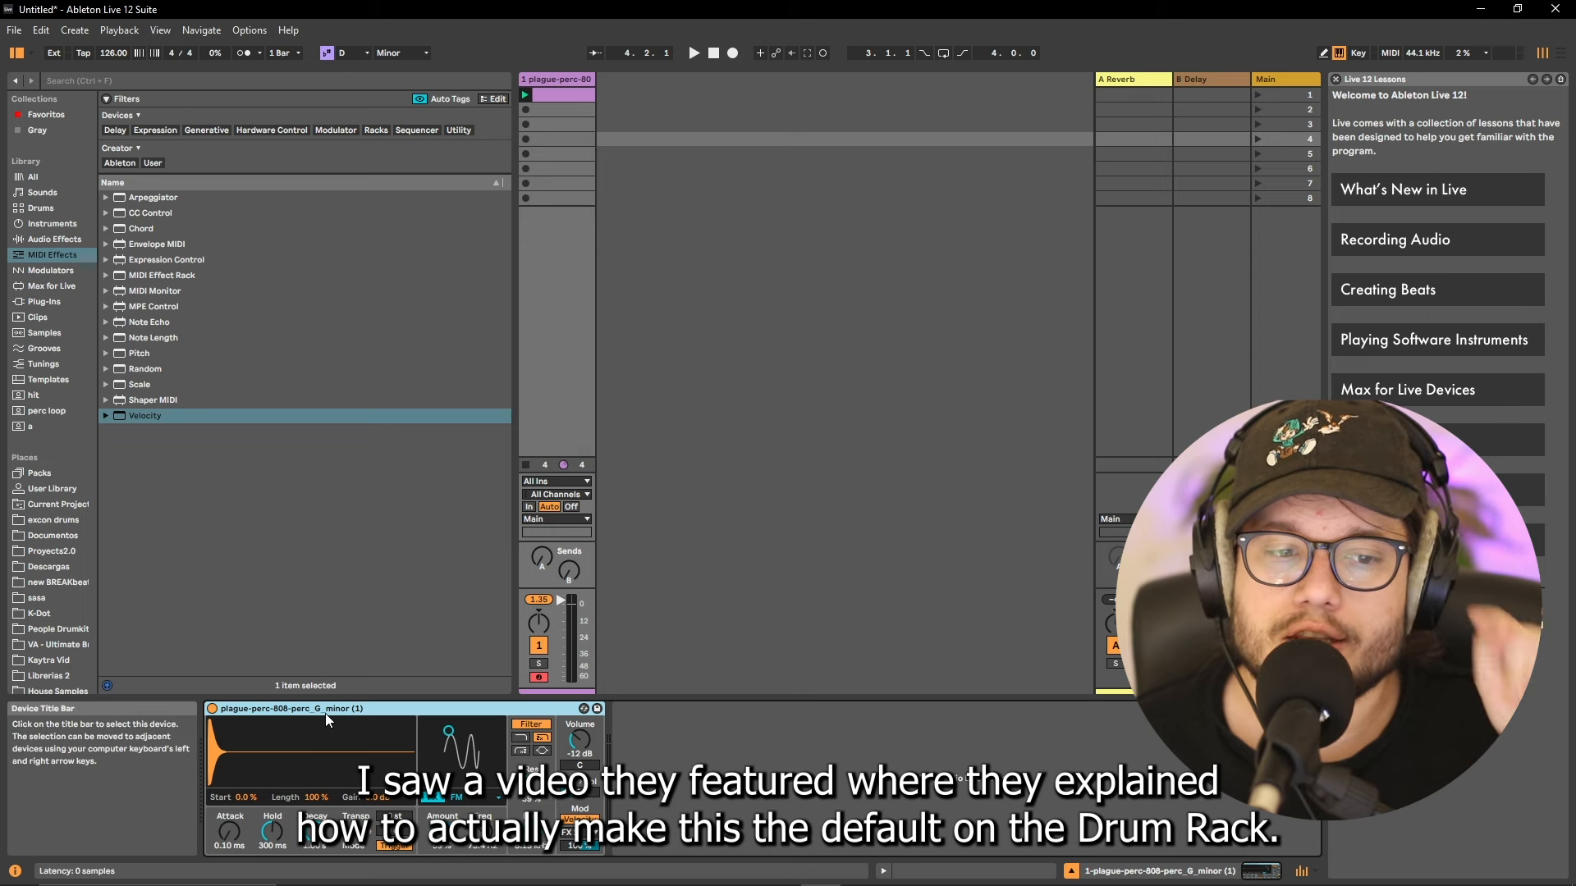
Add a Drum Rack on a new track and load zap-perc_90bpm.wav onto its C1 pad.
click(41, 208)
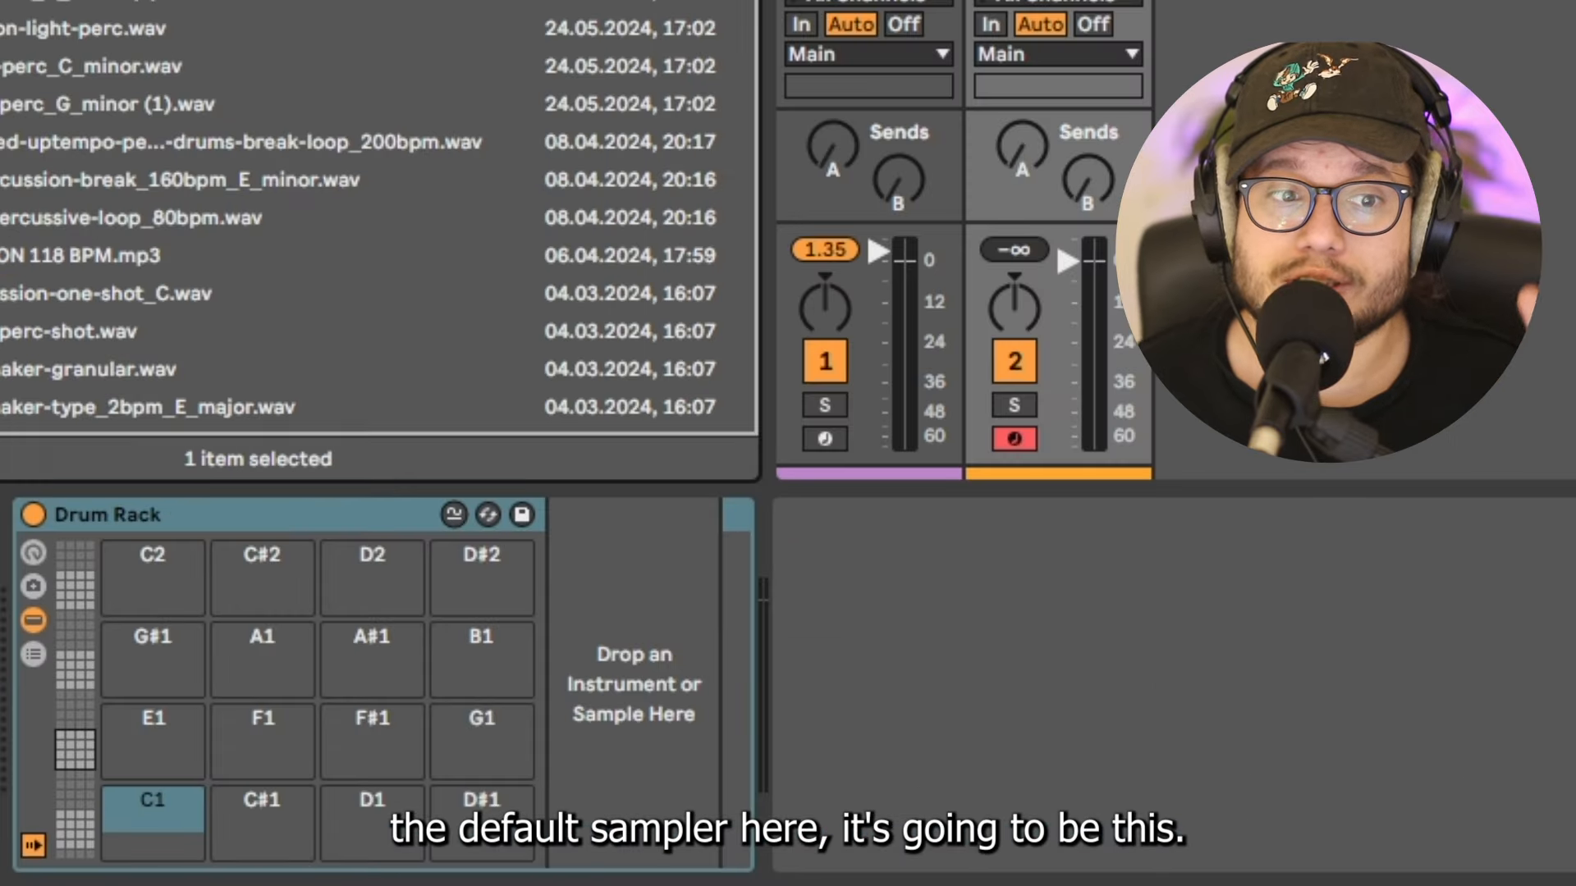
click(185, 835)
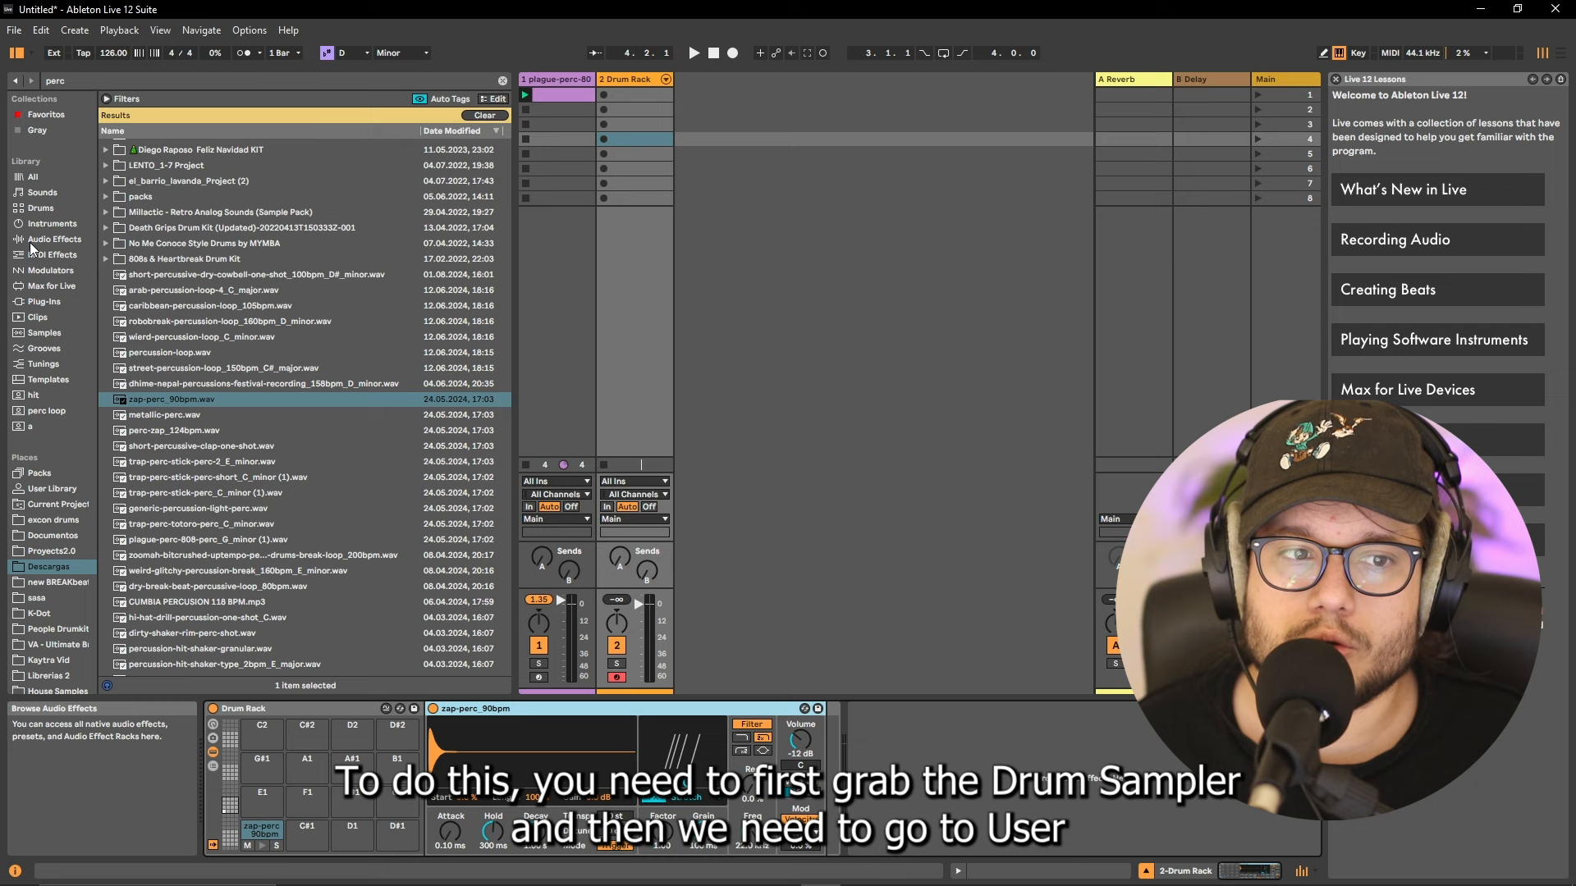
Load an empty Drum Sampler onto a new track of its own.
click(36, 225)
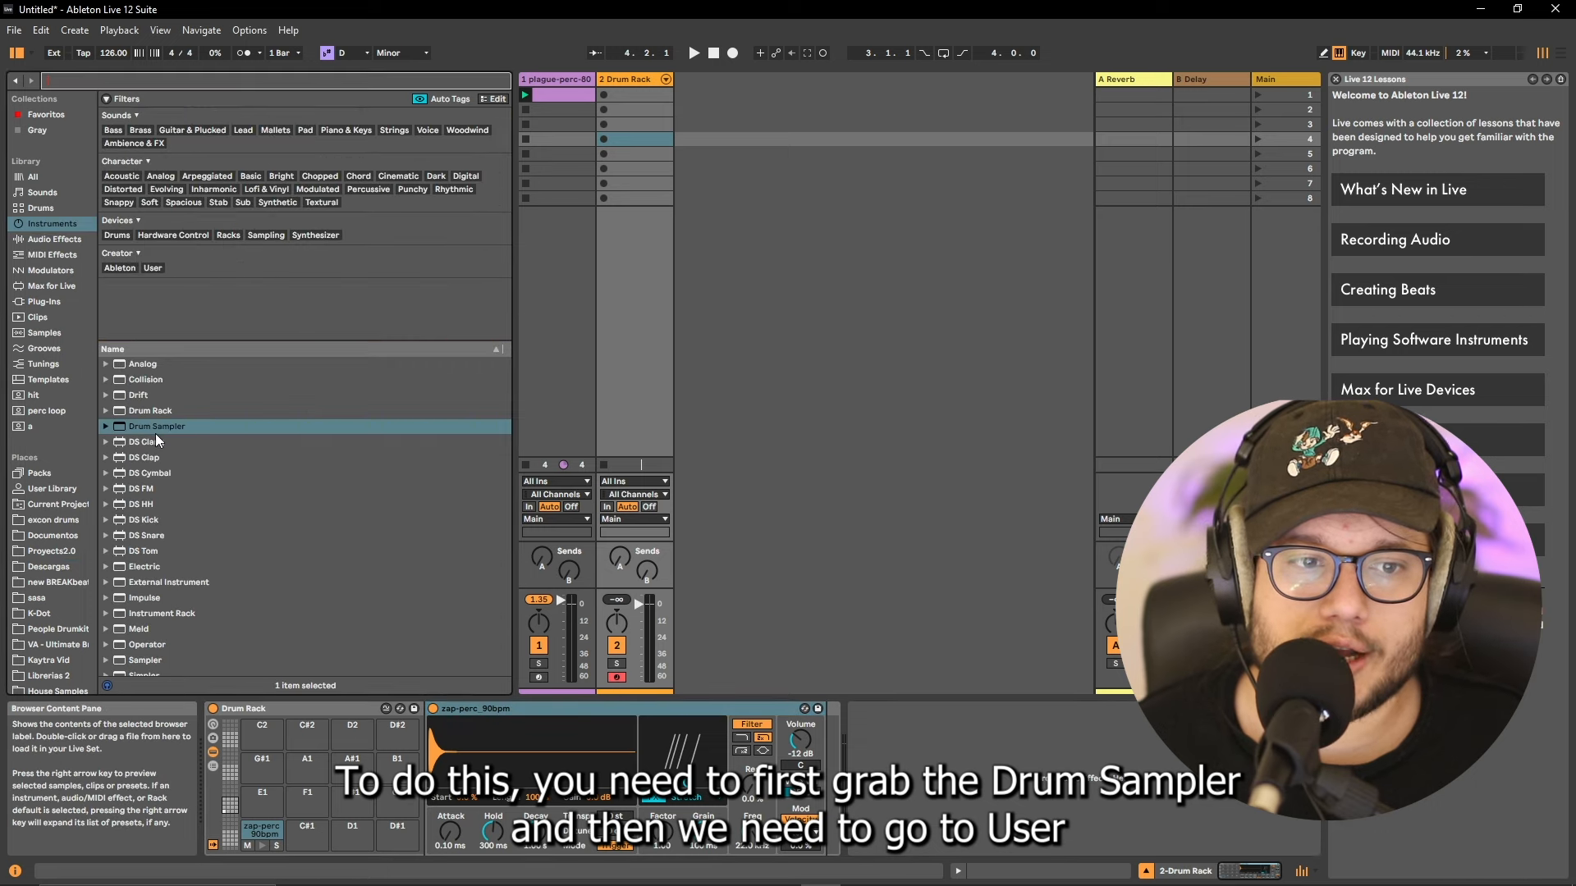
drag(193, 428, 757, 429)
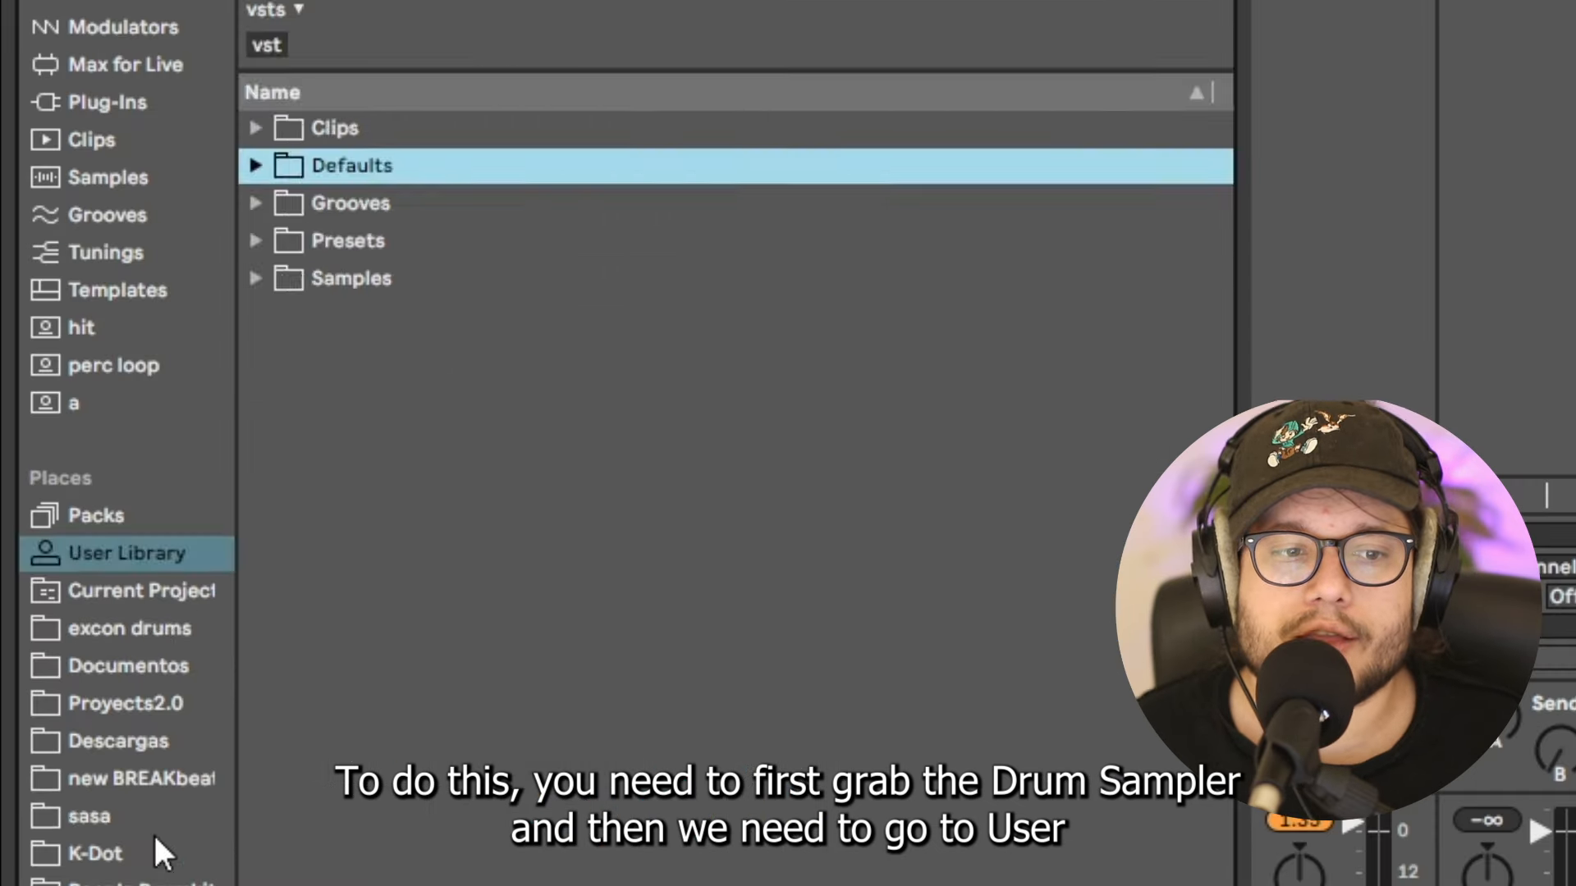
Save the Drum Sampler device as a preset in the User Library folder Defaults > Dropping Samples > On Drum Rack.
click(62, 601)
click(59, 493)
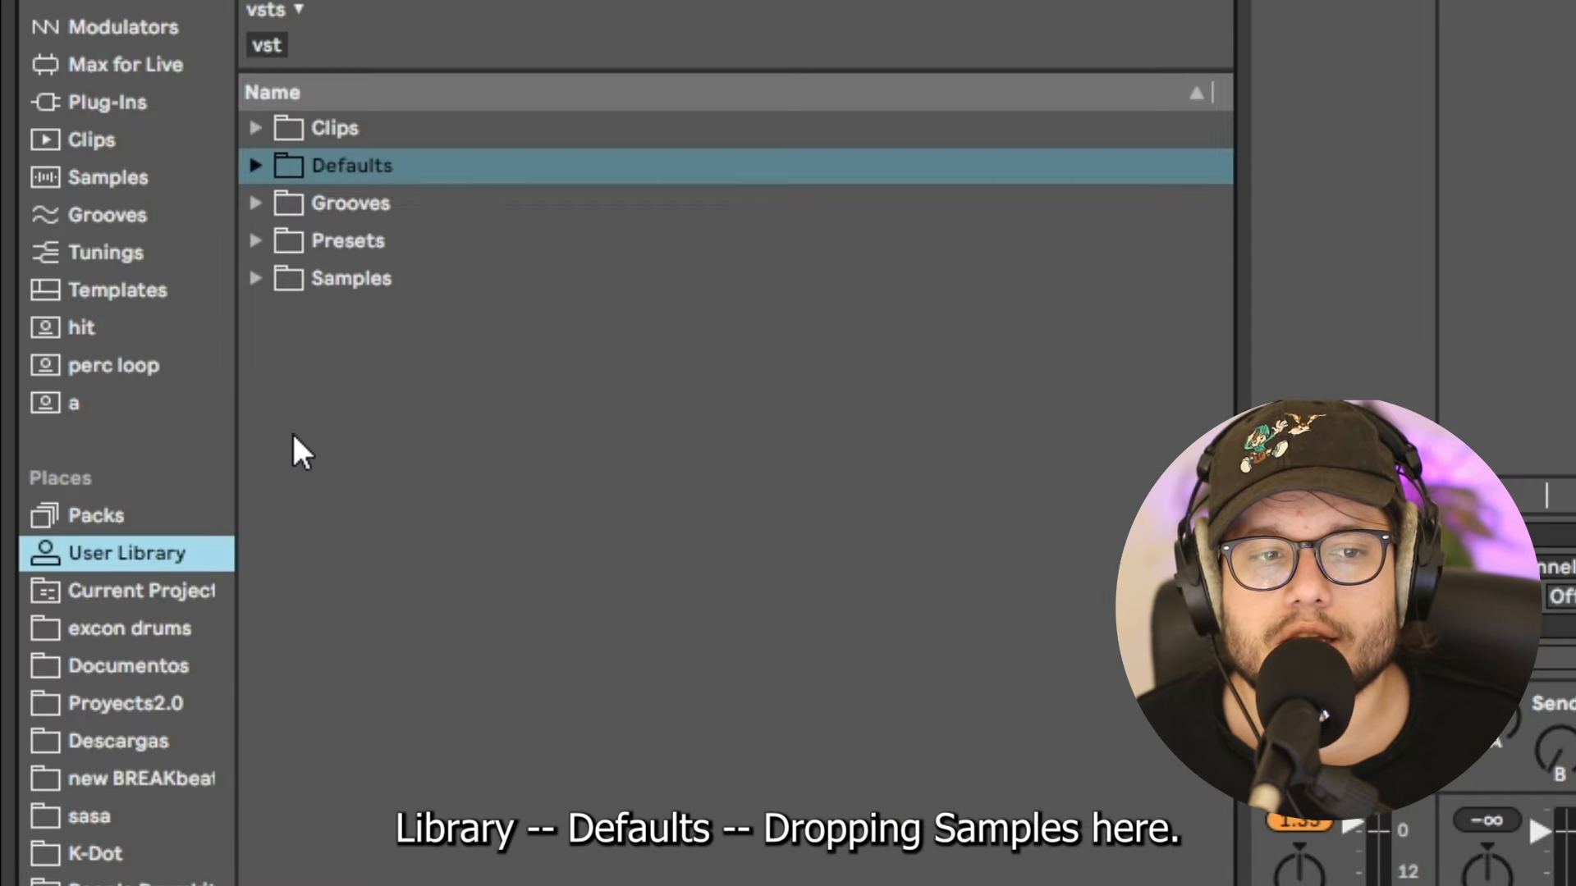
click(255, 167)
click(284, 282)
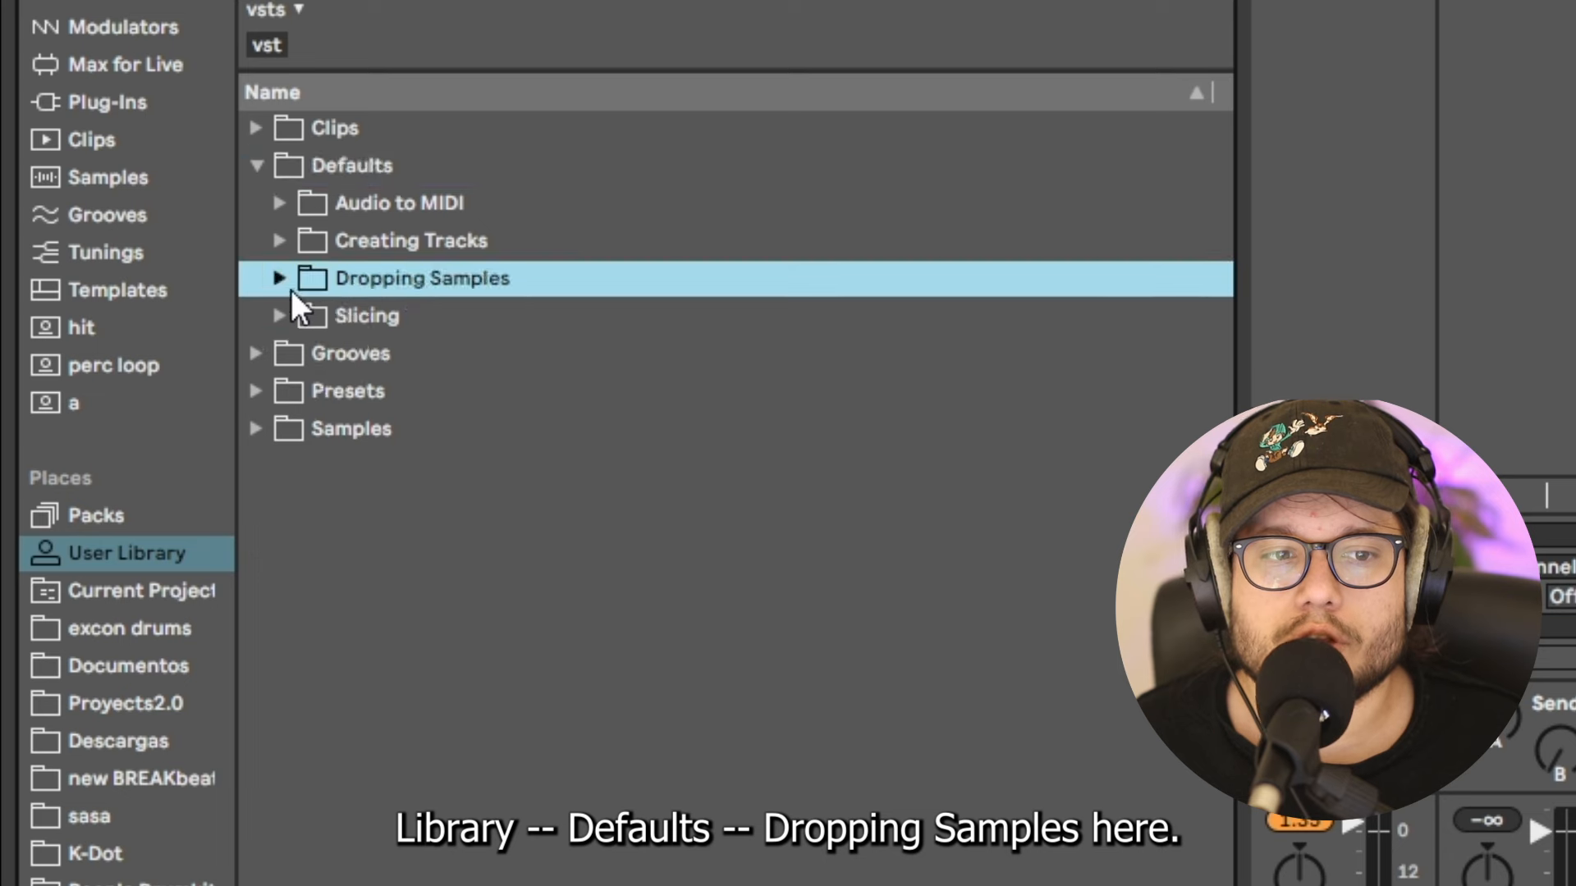
click(285, 287)
click(419, 354)
click(509, 399)
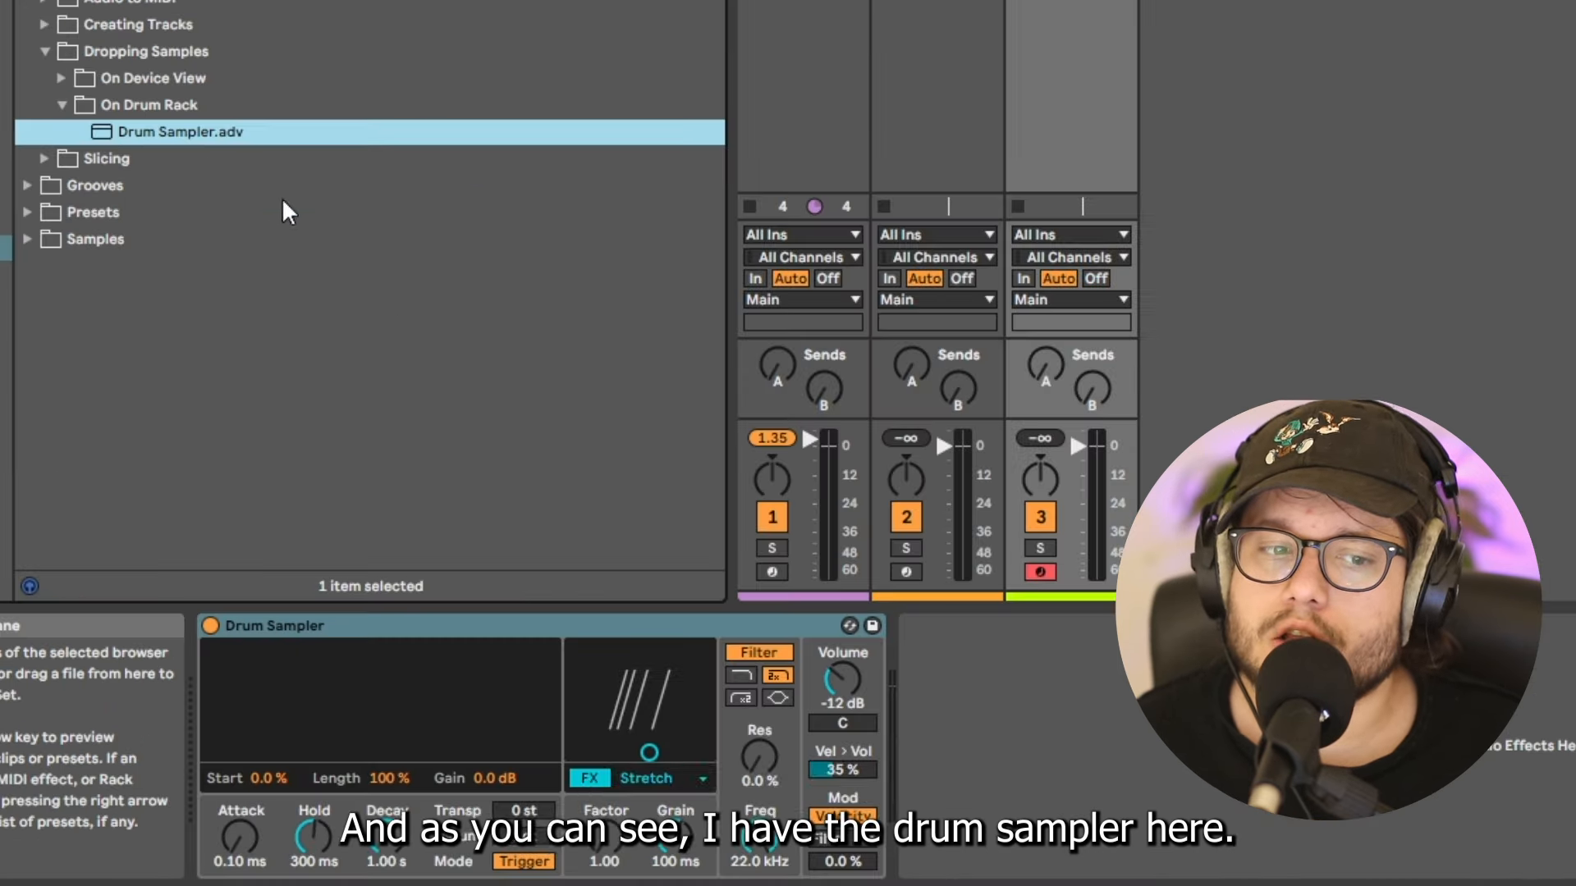
drag(446, 628, 145, 104)
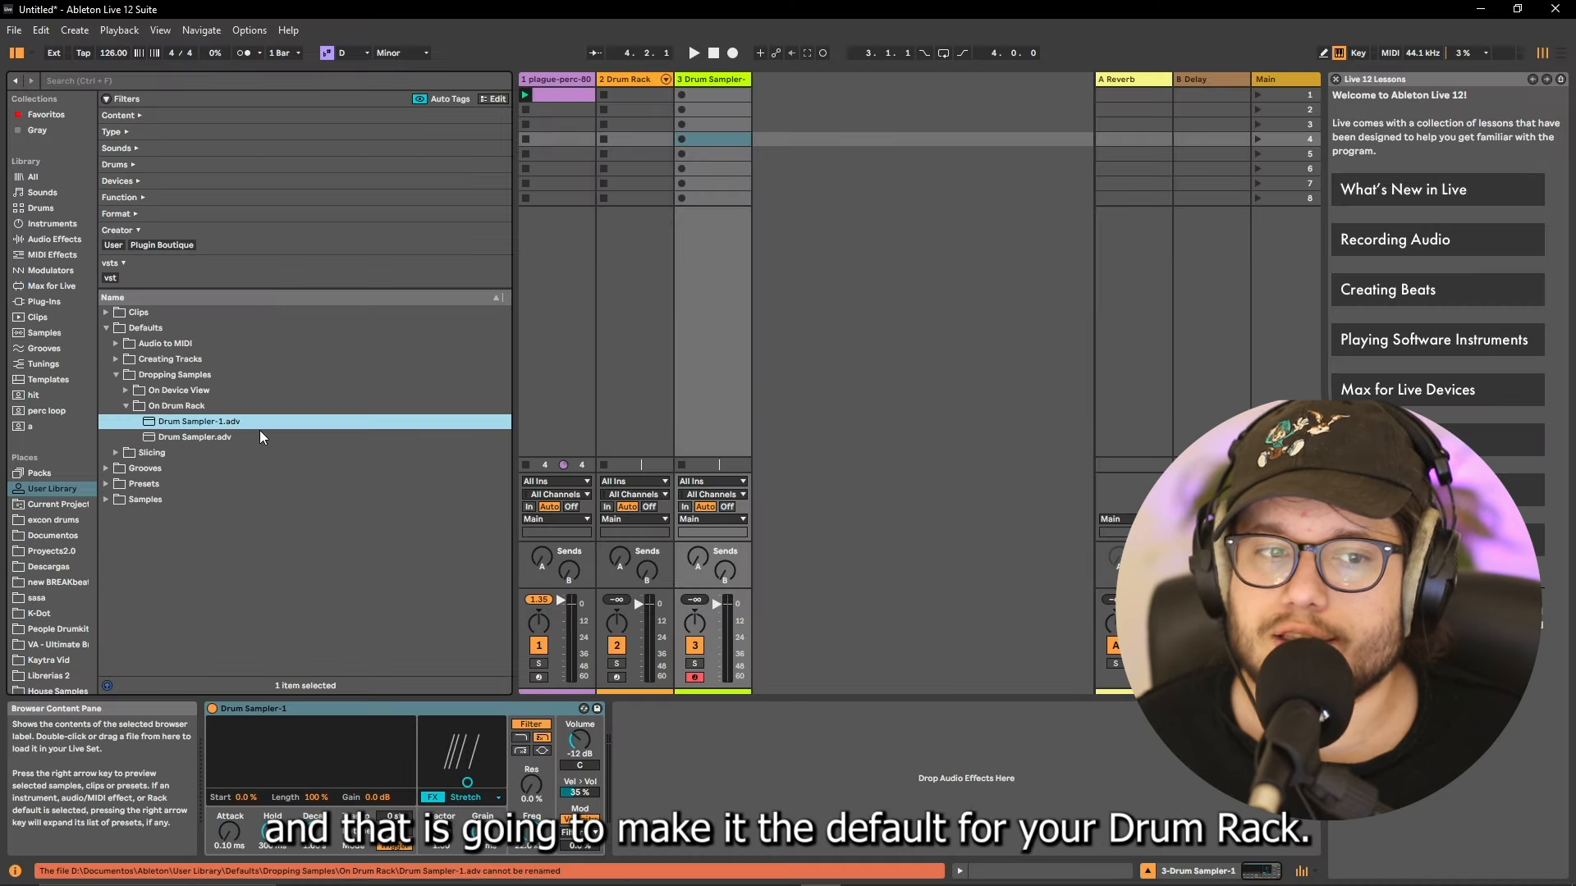
Move the duplicate Drum Sampler preset in the On Drum Rack folder to the trash.
right_click(158, 419)
click(178, 428)
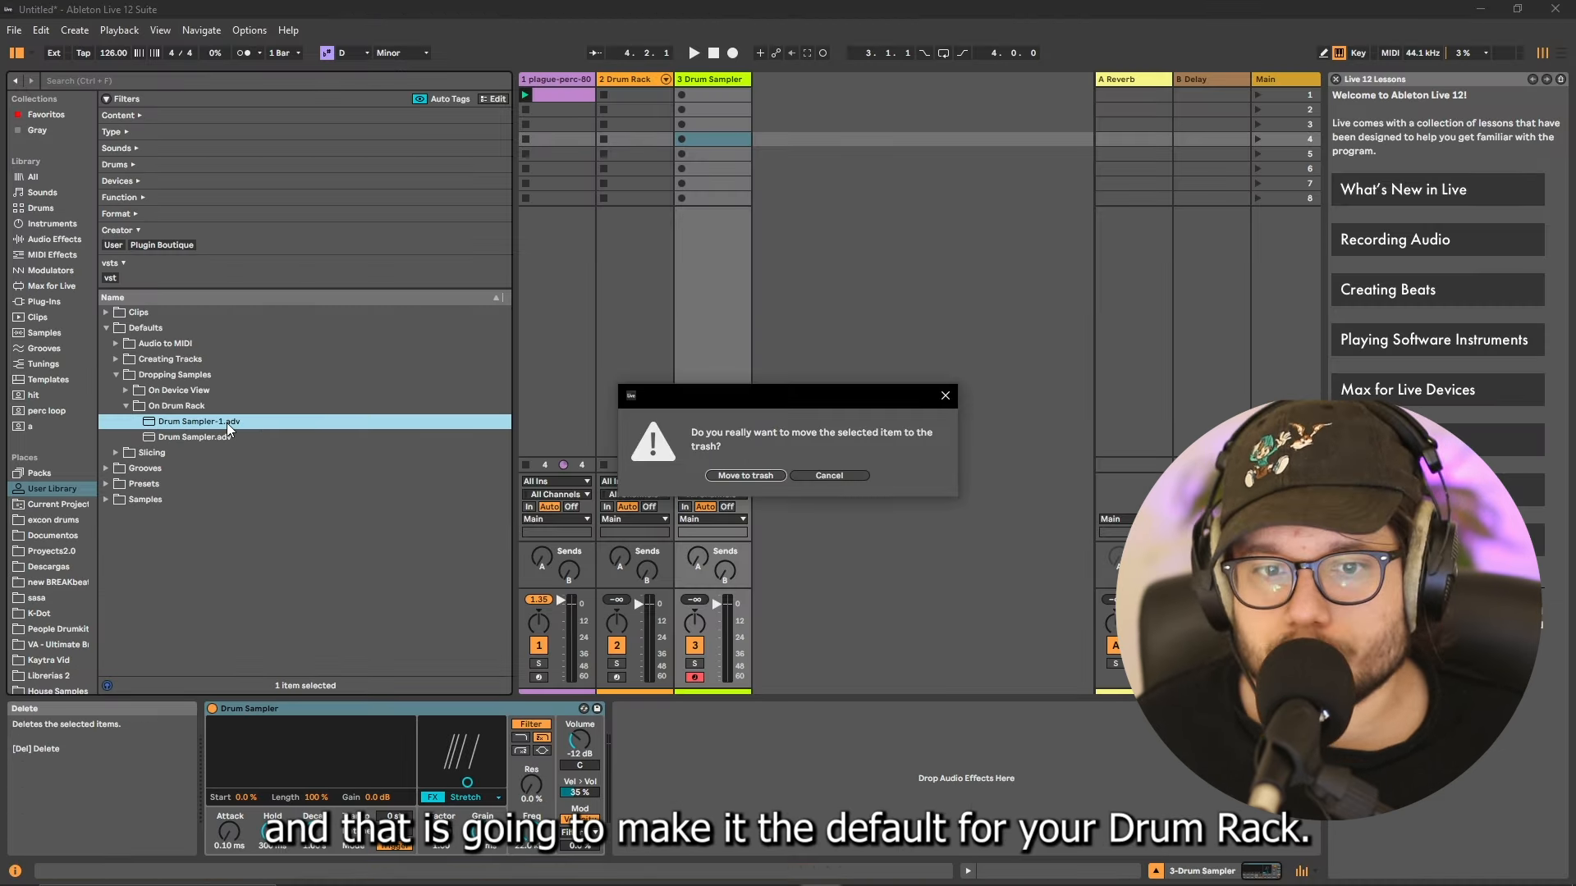
click(748, 477)
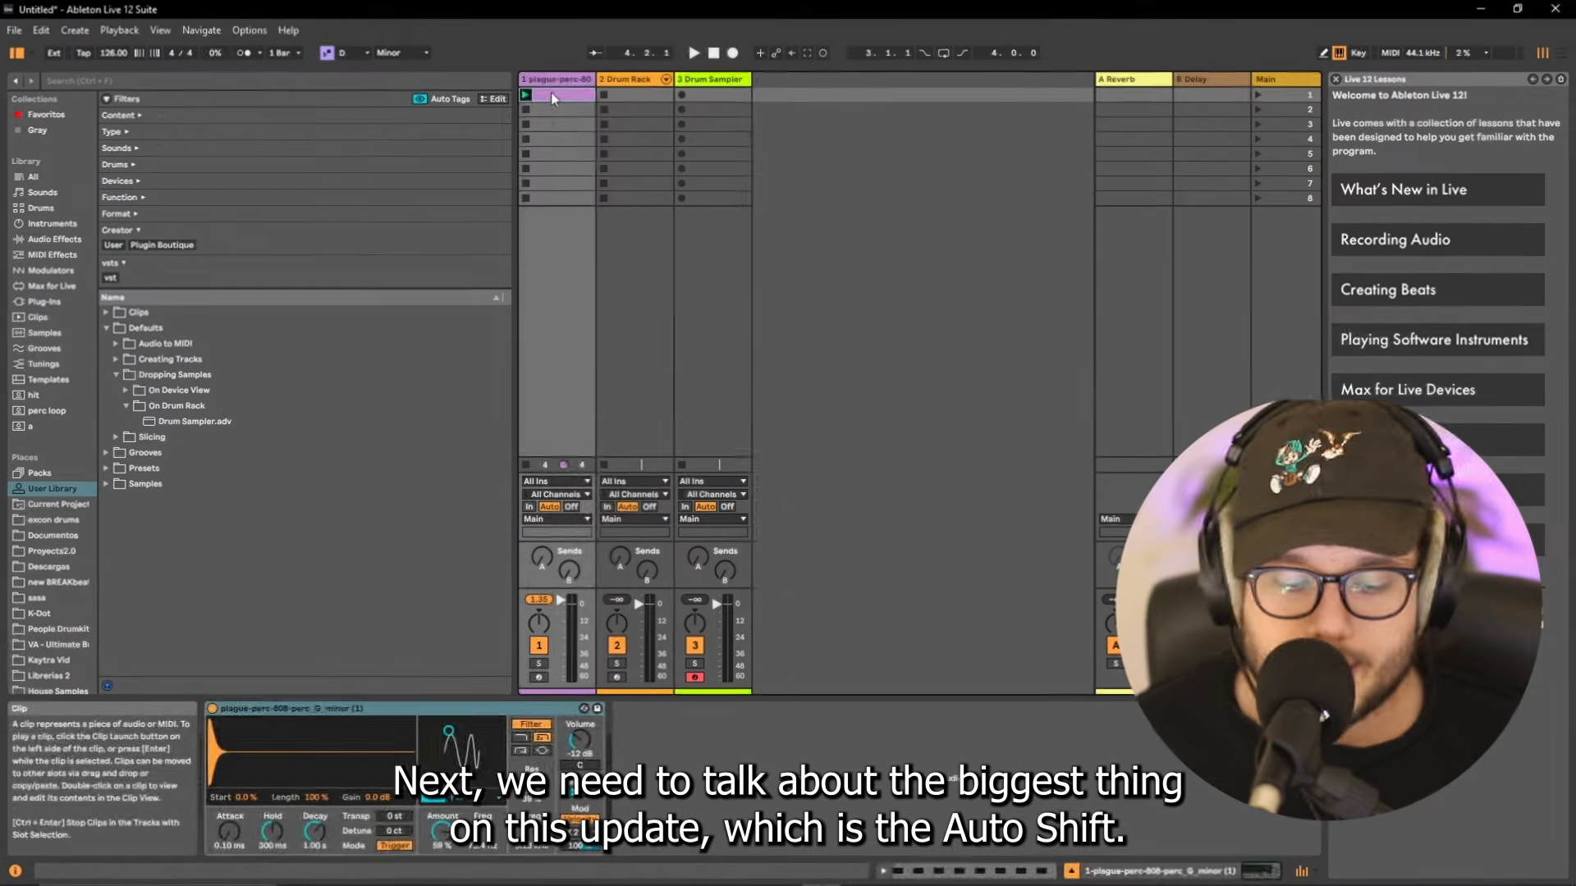
Create a new audio track and load the Auto Shift effect onto it.
key(ctrl+t)
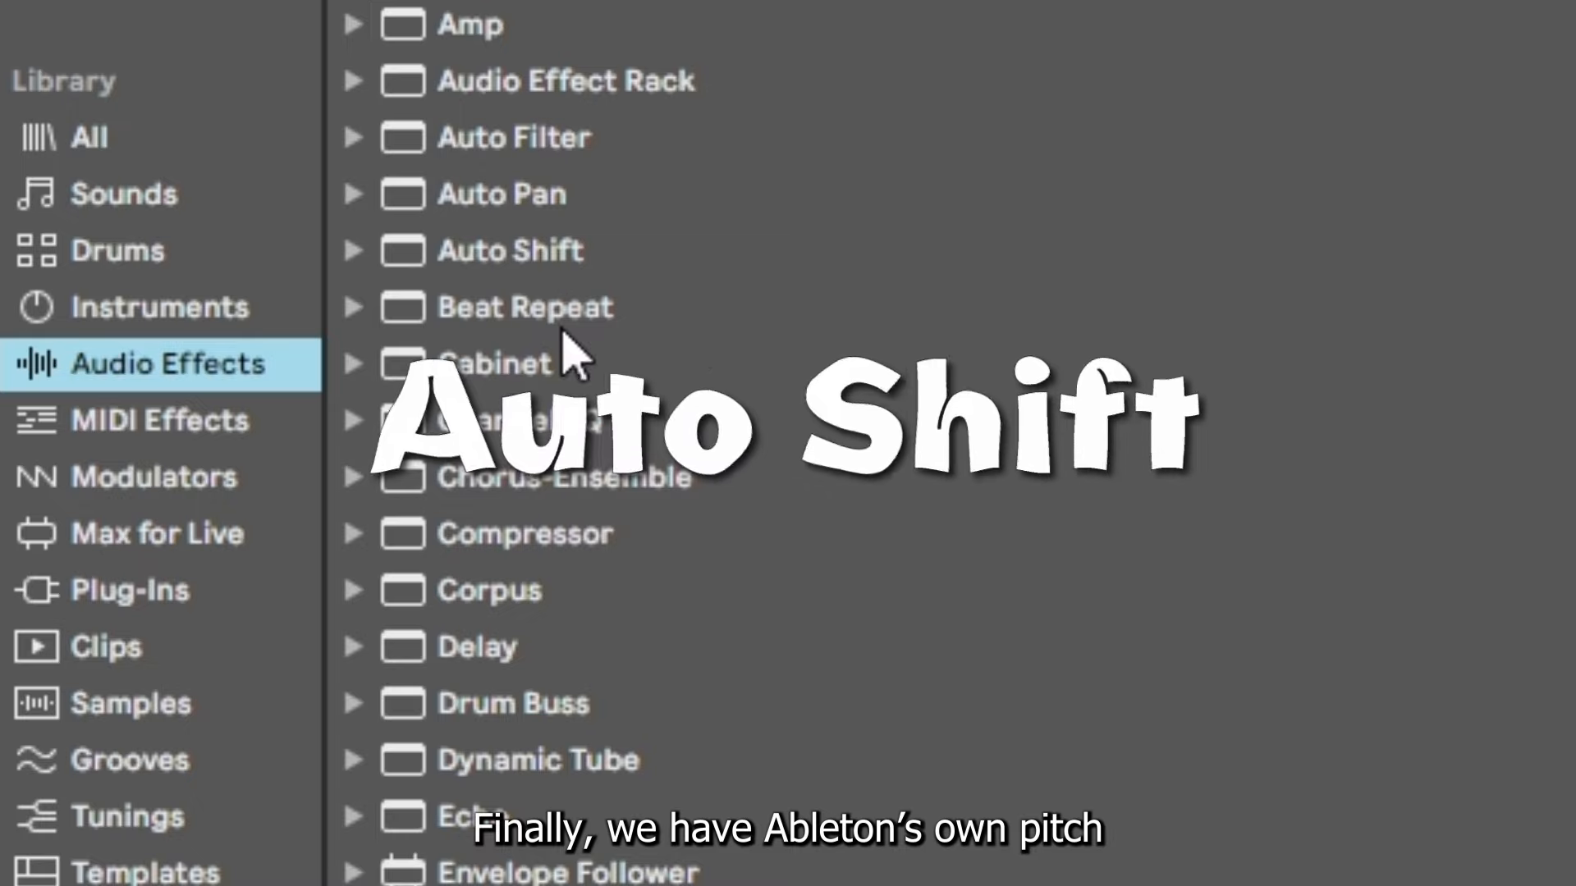
click(550, 253)
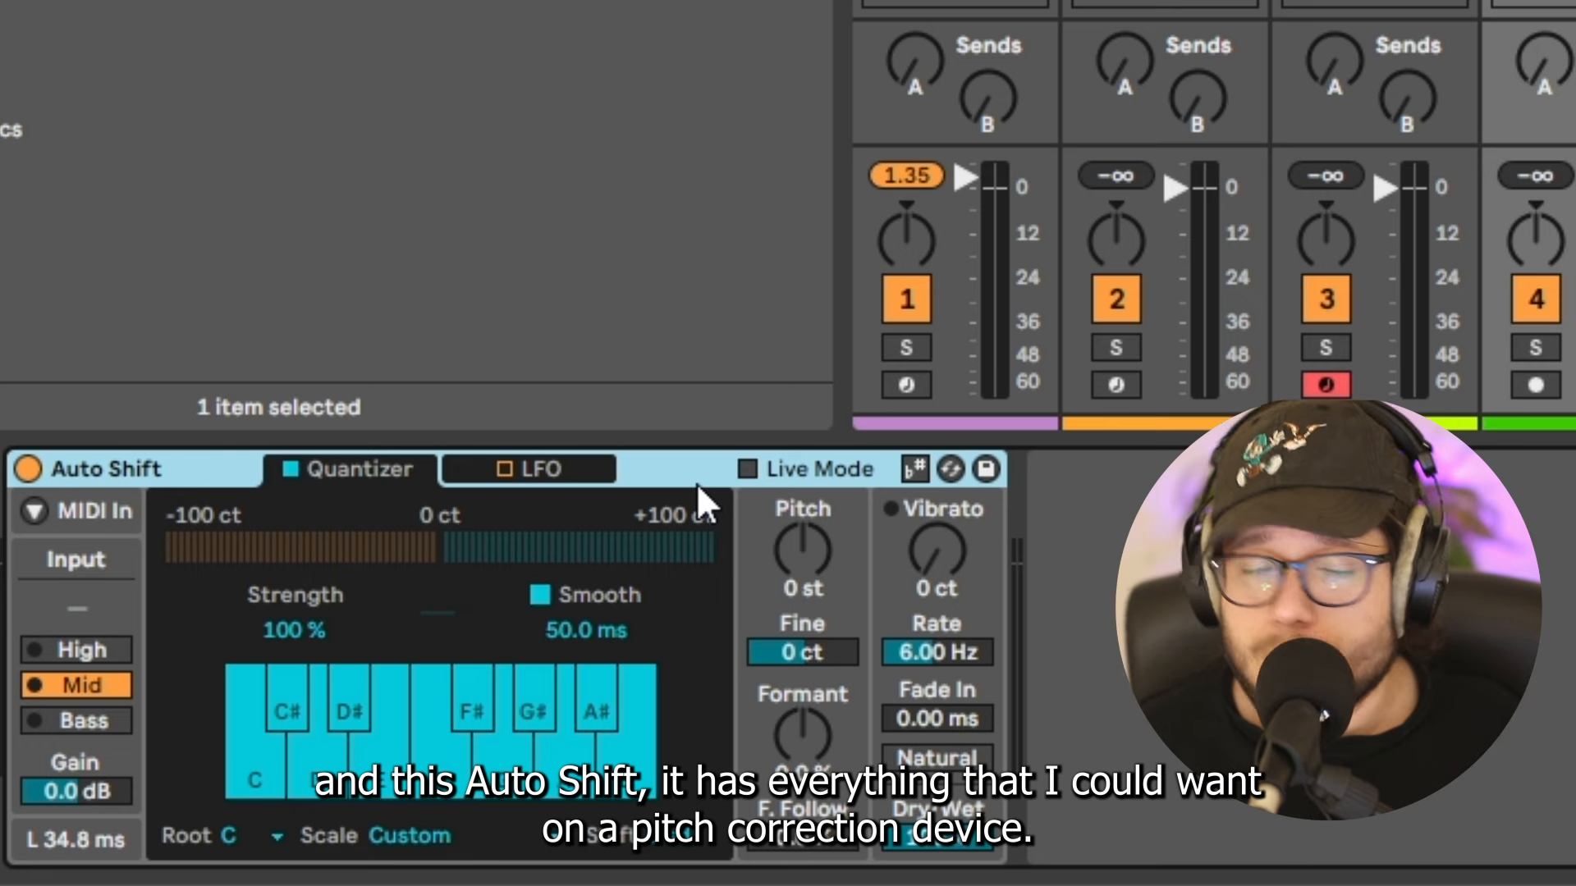
Review the root and scale choices, and try Auto Shift with the project's D Minor scale before returning it to its custom scale.
click(240, 838)
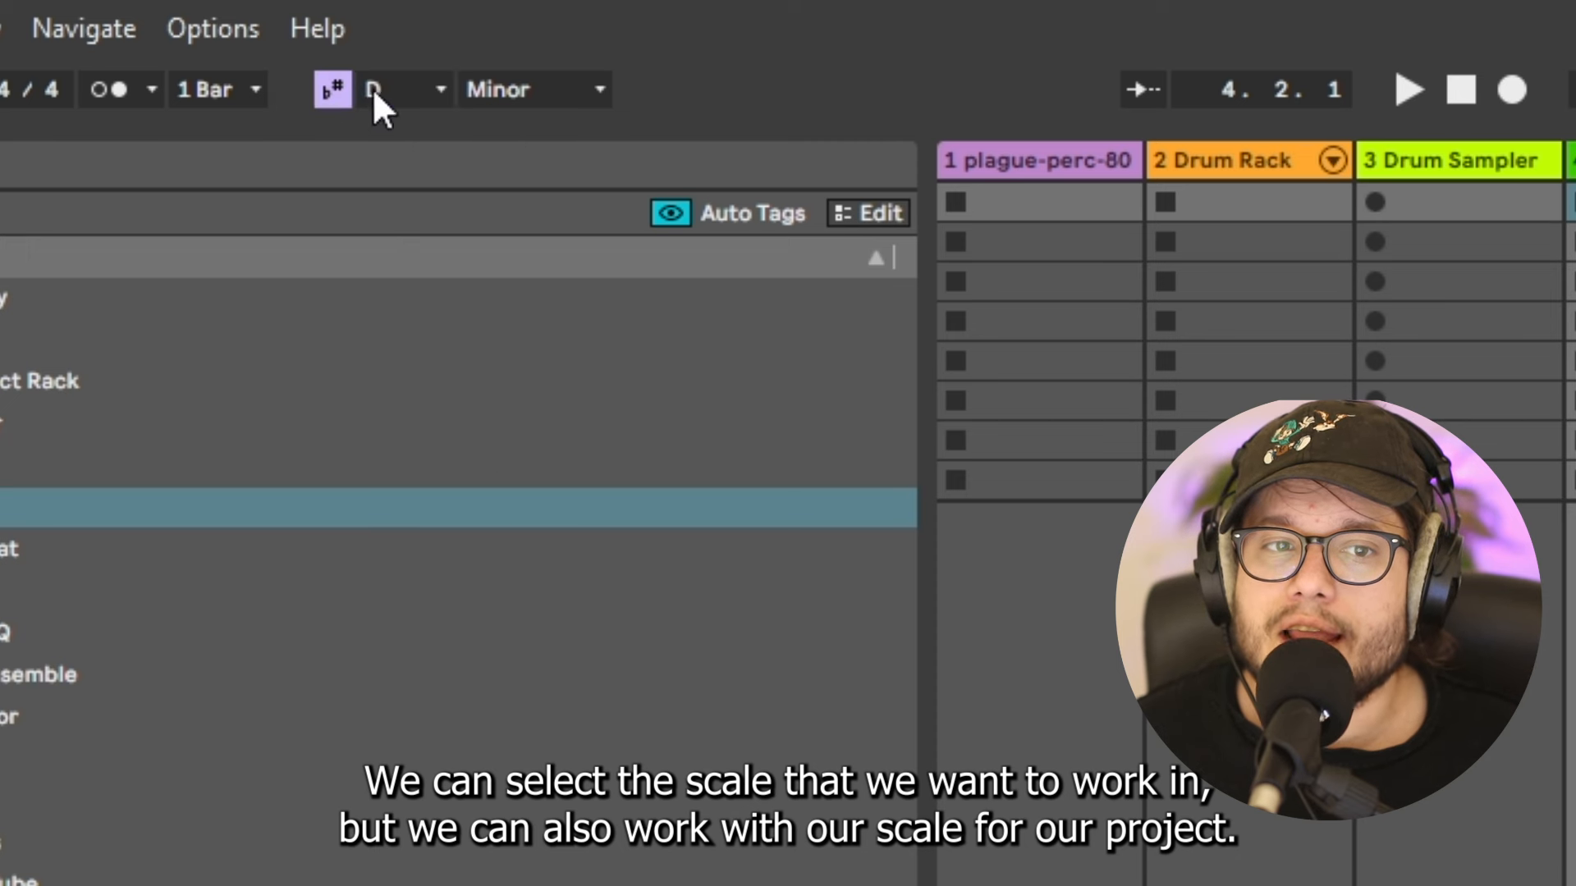
click(432, 89)
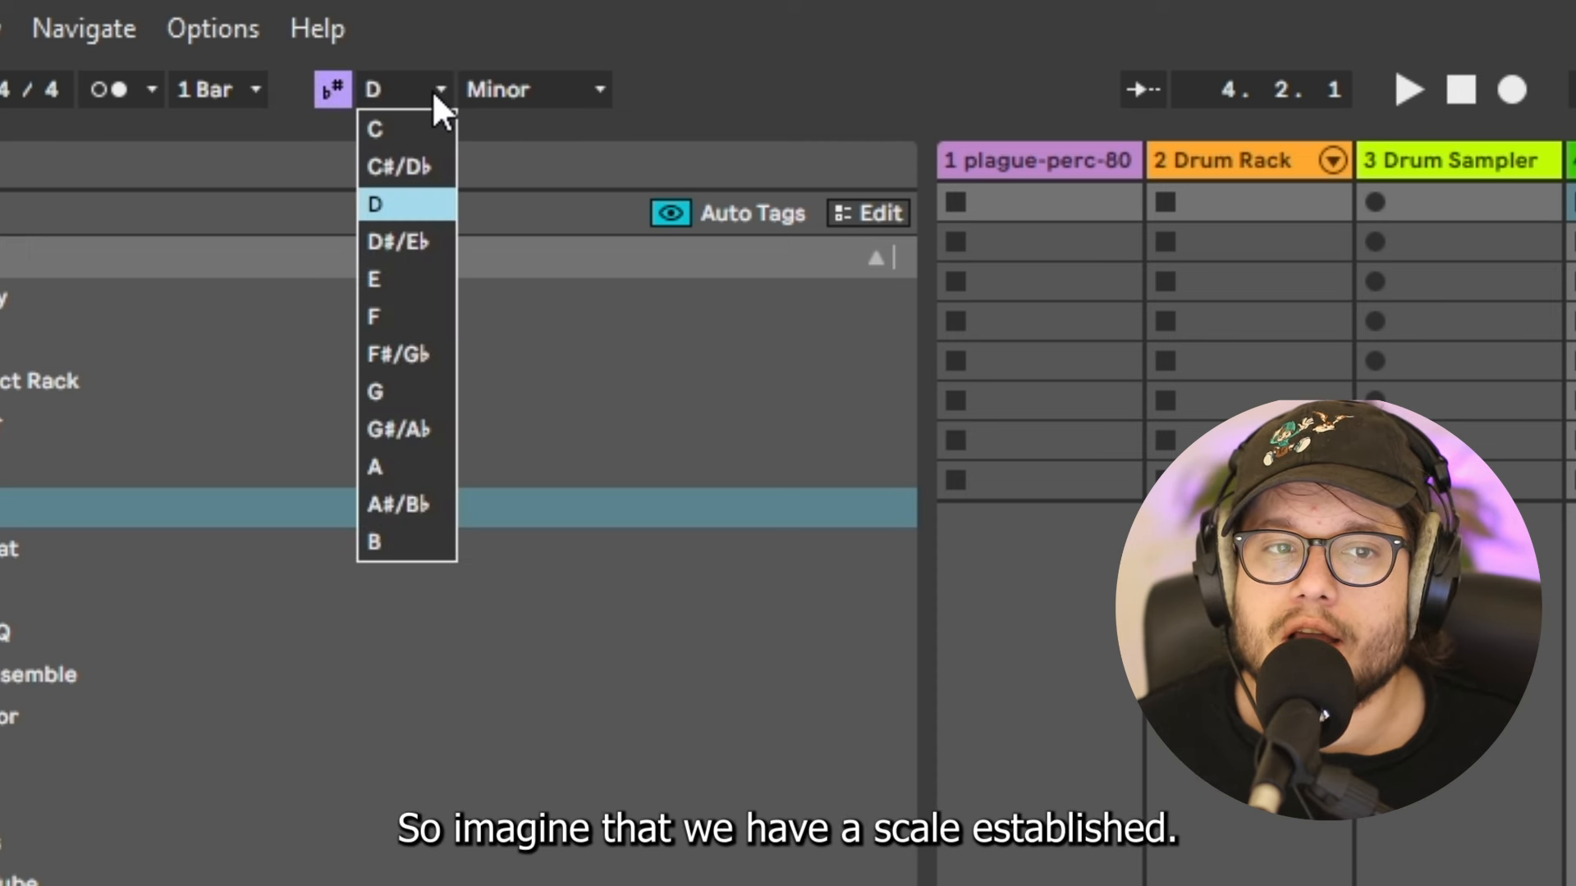
click(507, 87)
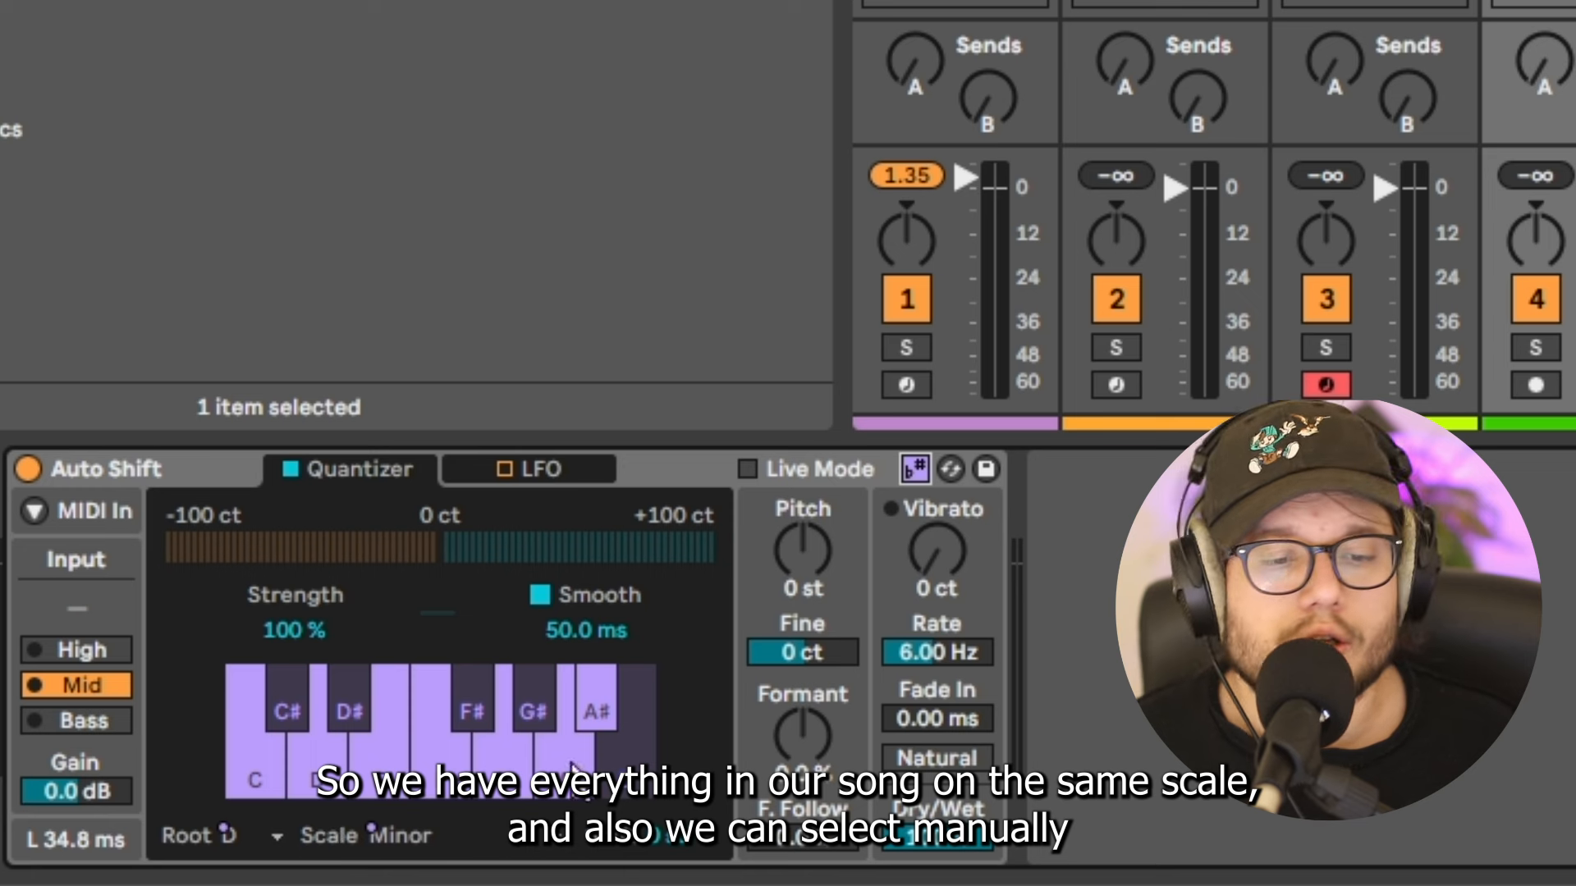
click(913, 469)
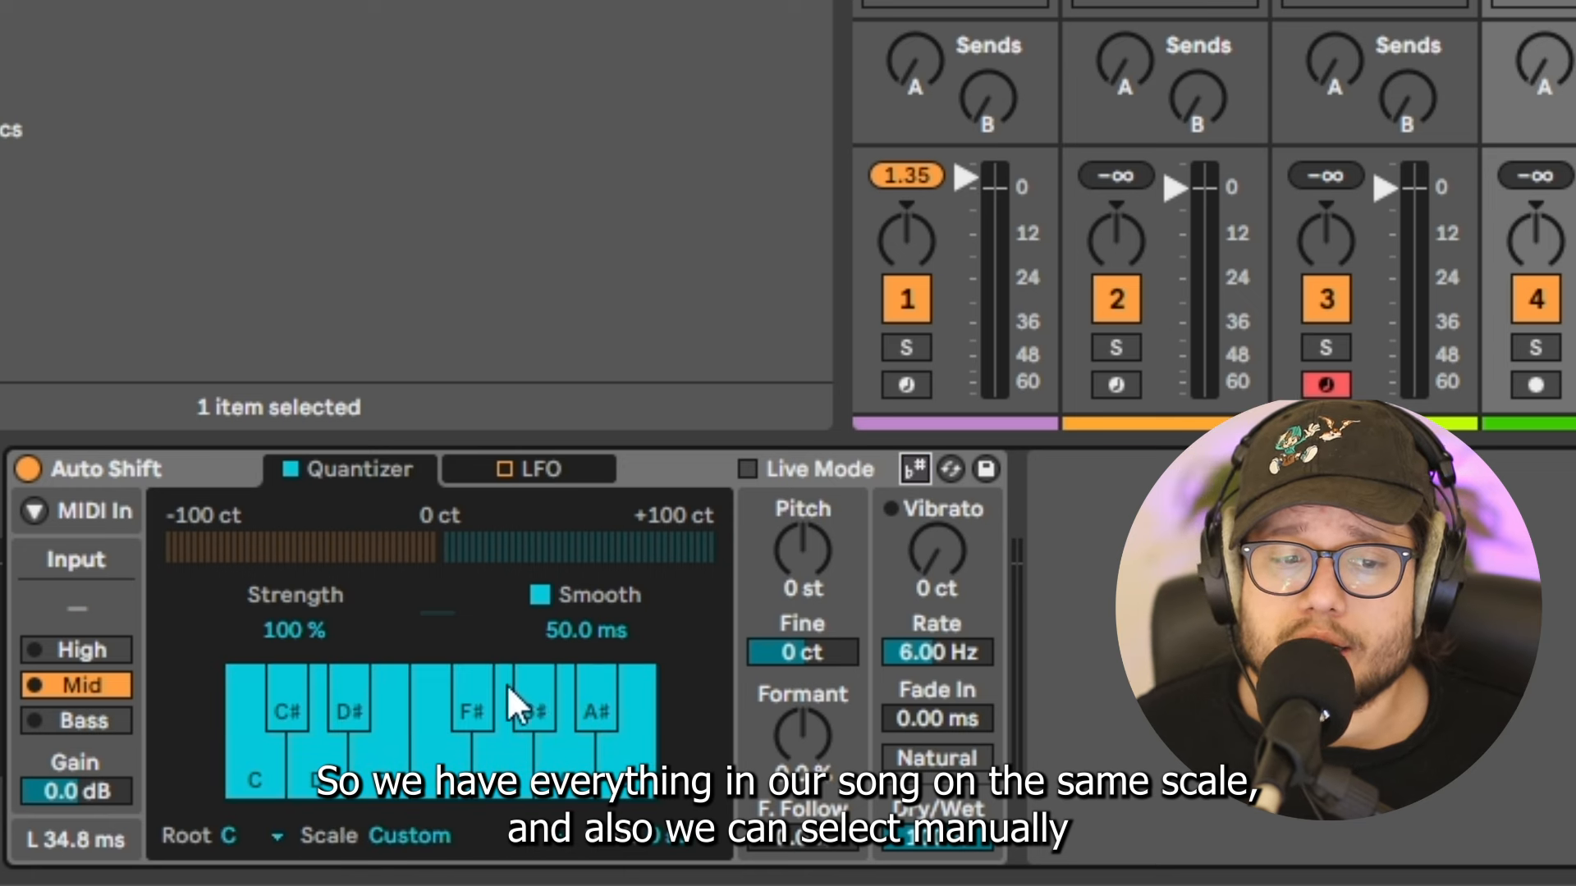
Try excluding the F, F#, D# and C# notes from the Auto Shift quantizer keyboard and re-enable them all.
click(465, 766)
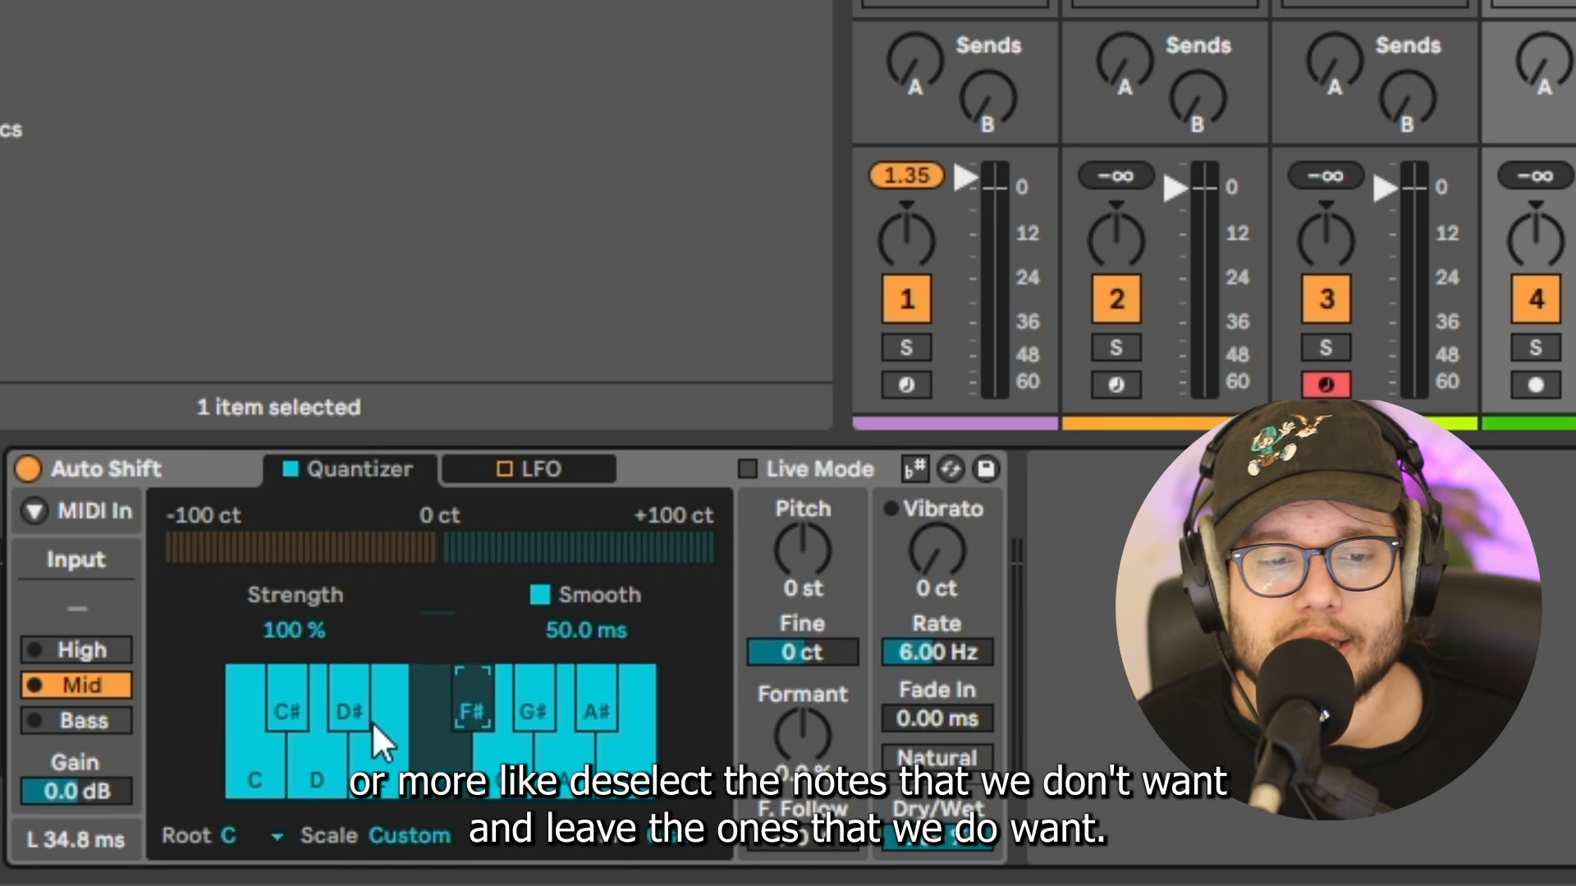
click(352, 699)
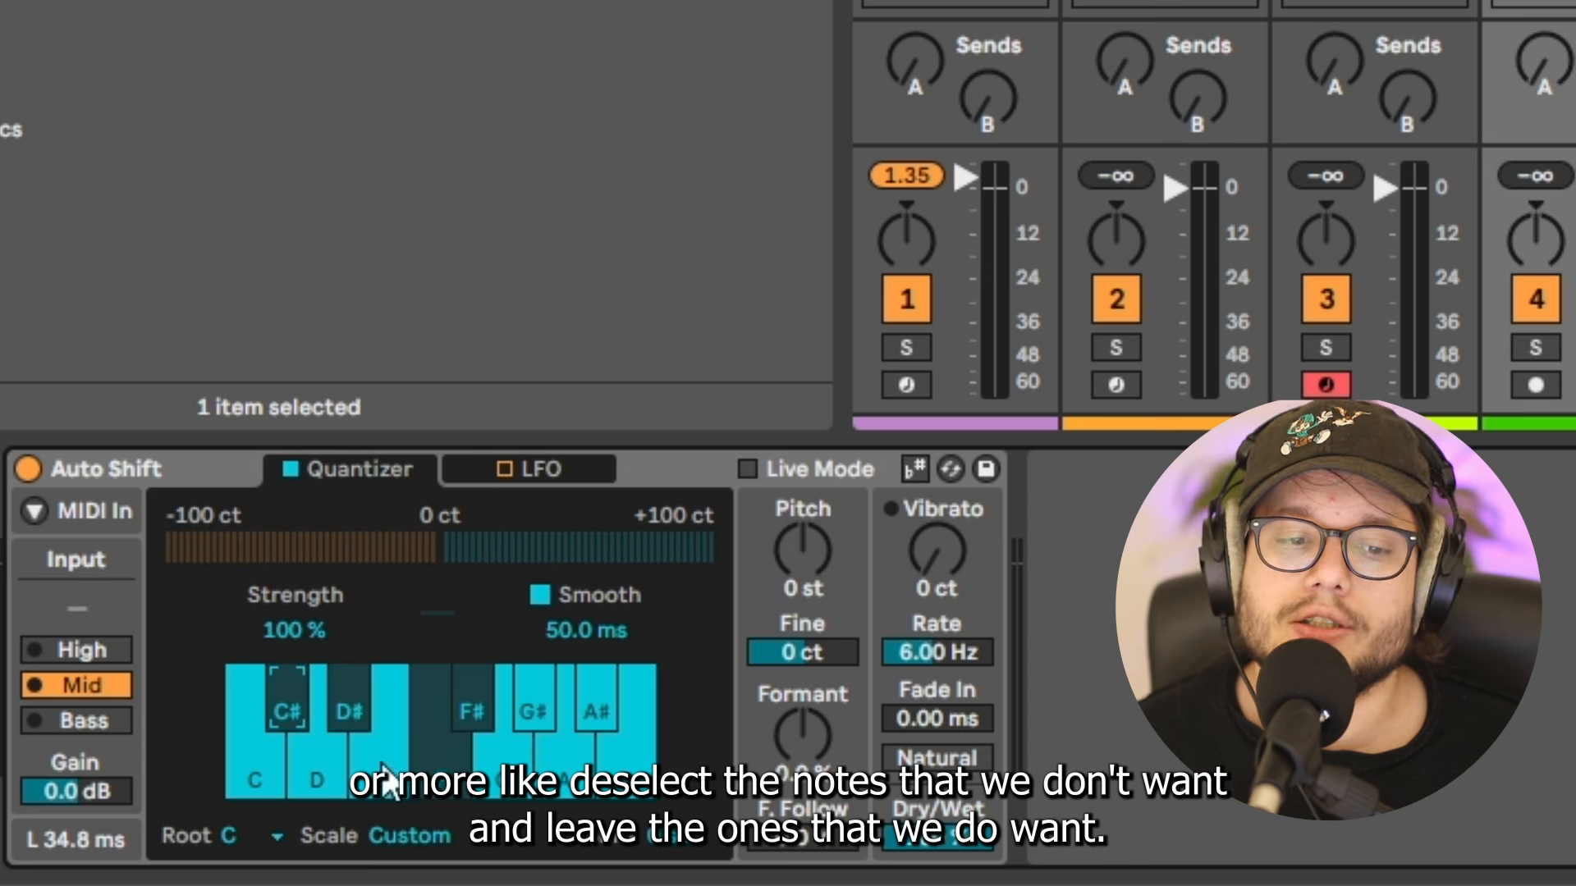
click(473, 716)
click(442, 778)
click(284, 722)
click(349, 722)
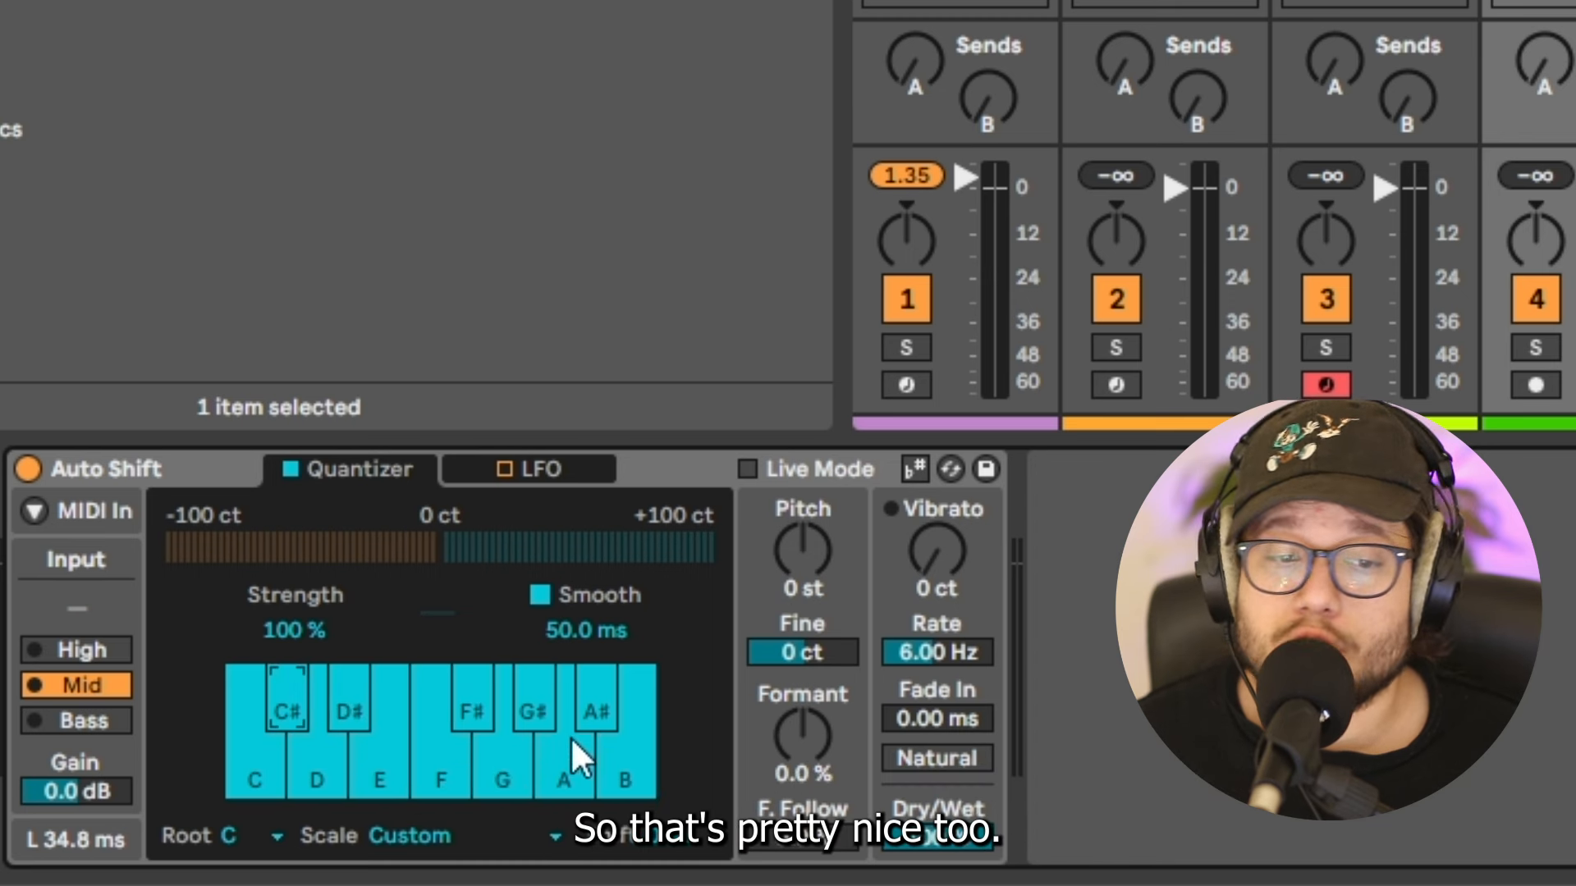
Set Auto Shift's Smooth time to 200 ms and switch smoothing off.
mouse_move(586, 630)
mouse_down()
mouse_move(586, 657)
mouse_move(586, 609)
mouse_up()
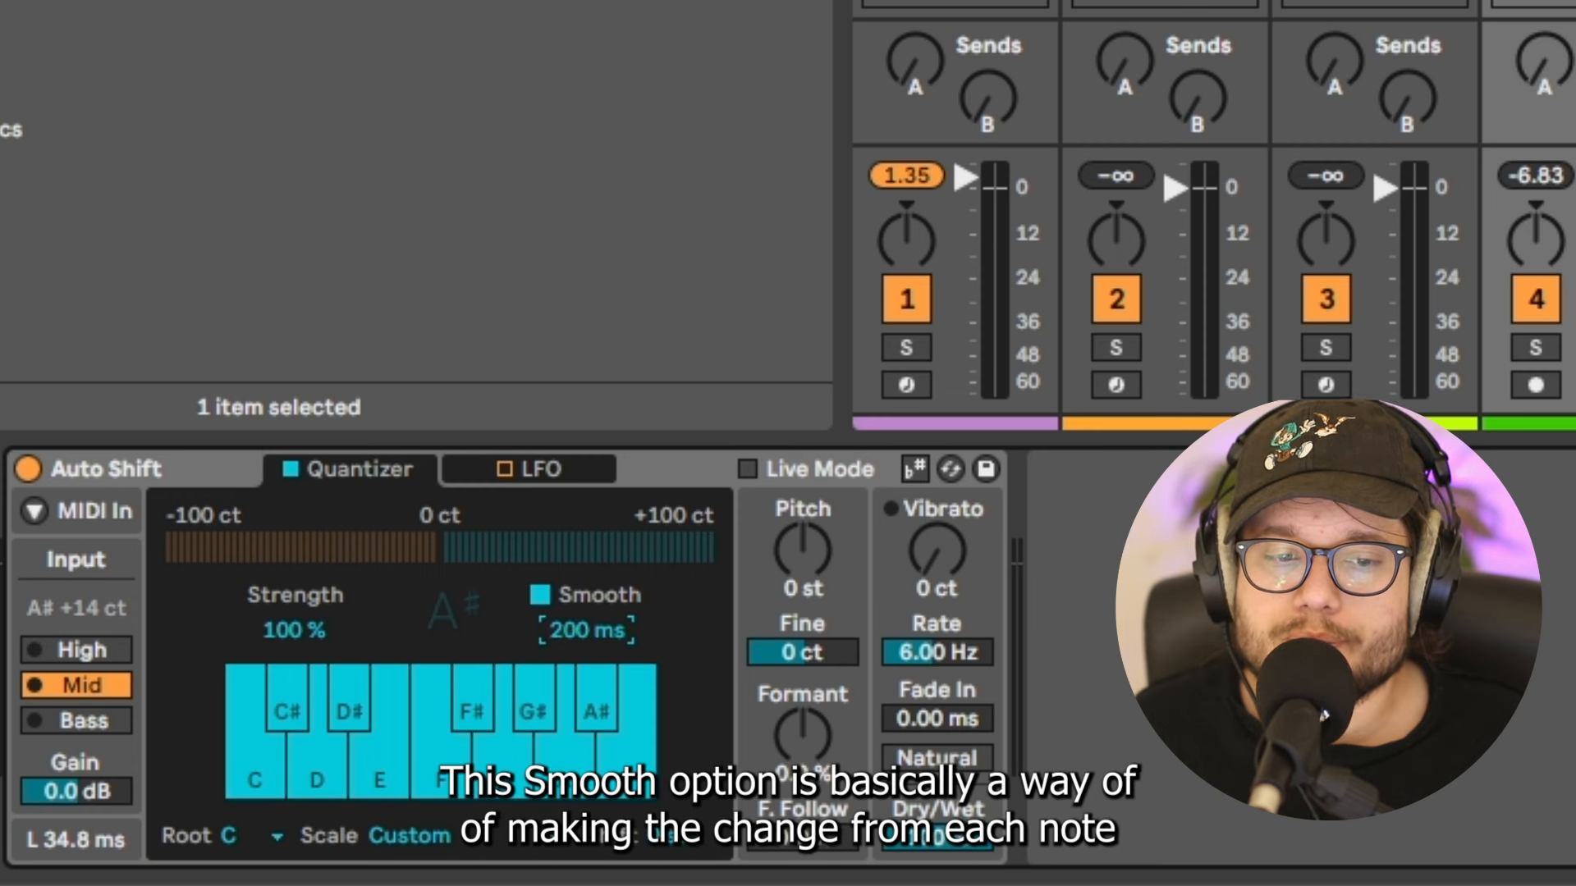
mouse_move(579, 627)
mouse_down()
mouse_move(580, 657)
mouse_move(581, 627)
mouse_up()
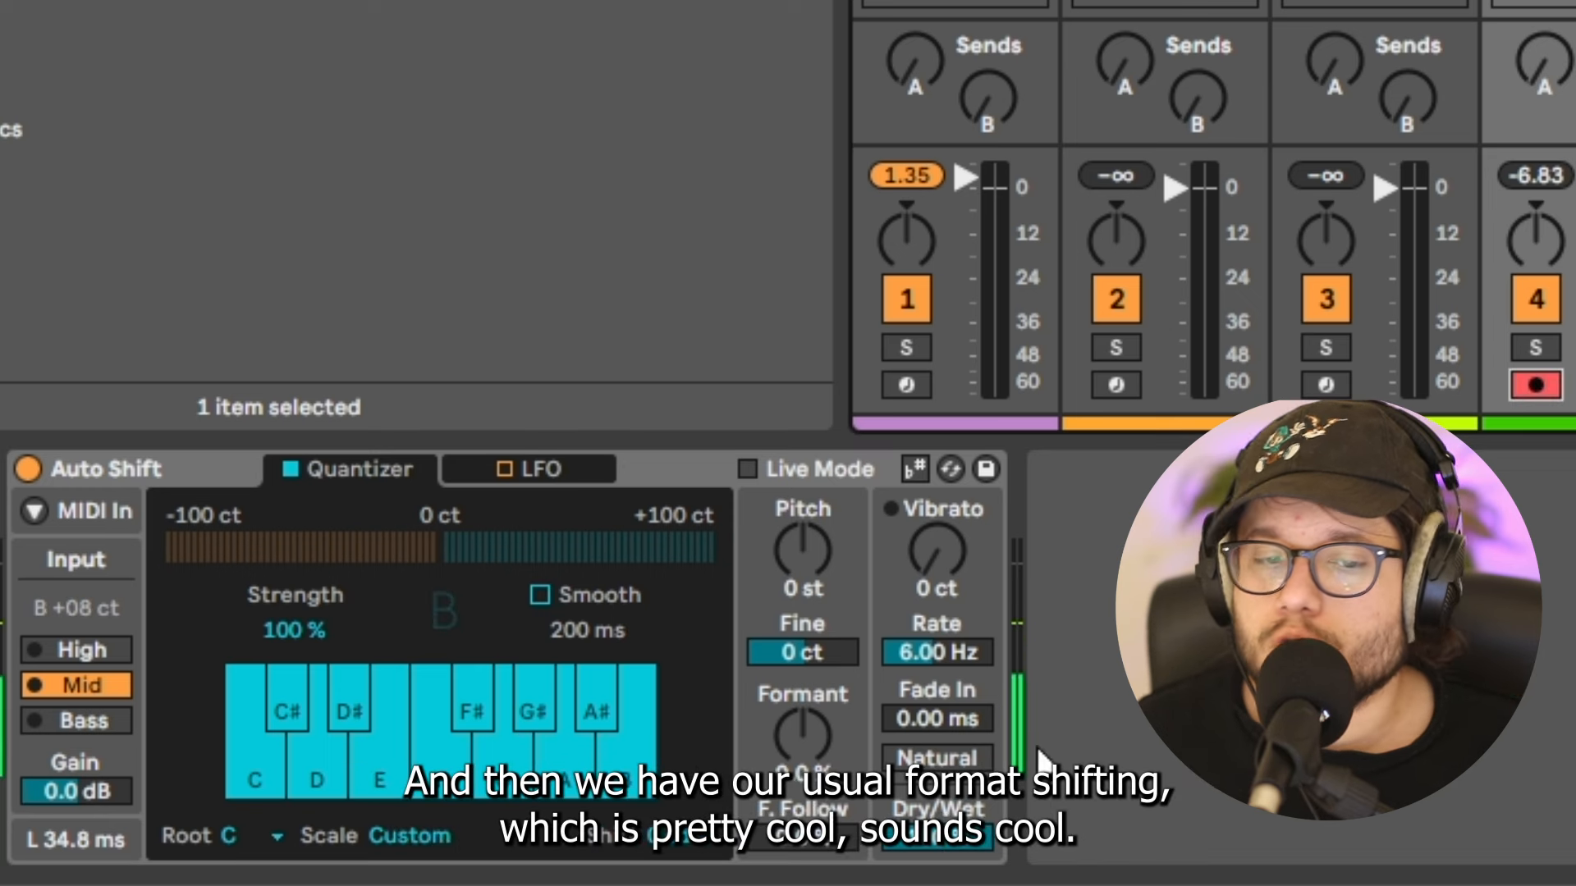
Set Auto Shift's Formant to -17 % and its Vibrato to 2 ct at a 2.80 Hz rate, and disarm the audio track.
mouse_move(801, 737)
mouse_down()
mouse_move(801, 648)
mouse_move(801, 766)
mouse_up()
drag(803, 551, 802, 442)
drag(937, 552, 936, 405)
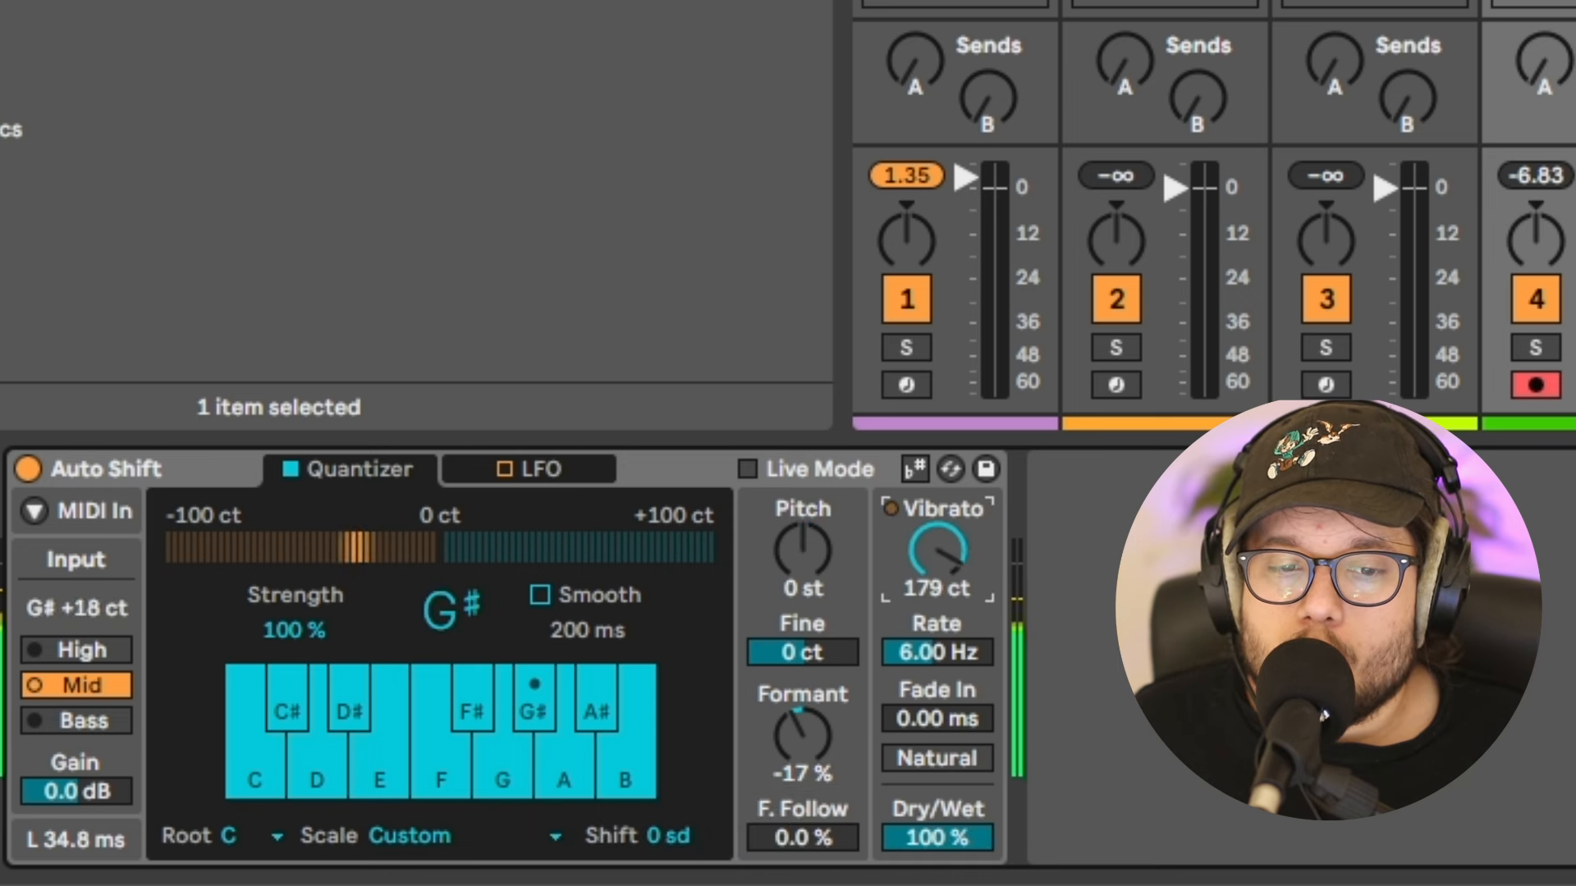
drag(956, 652, 956, 739)
drag(937, 552, 937, 698)
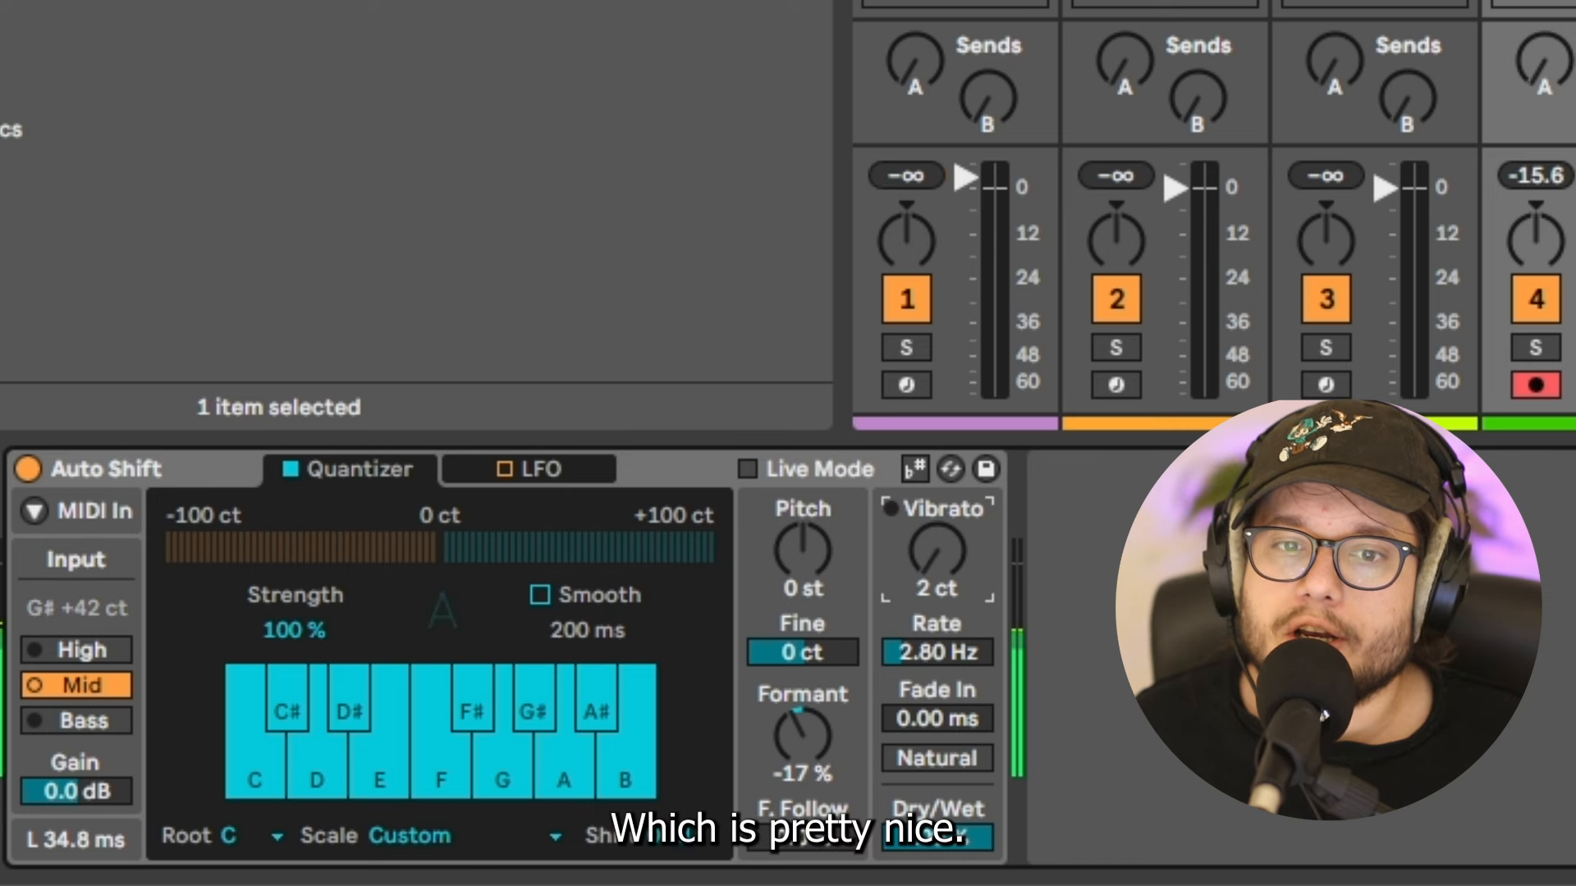
click(1536, 384)
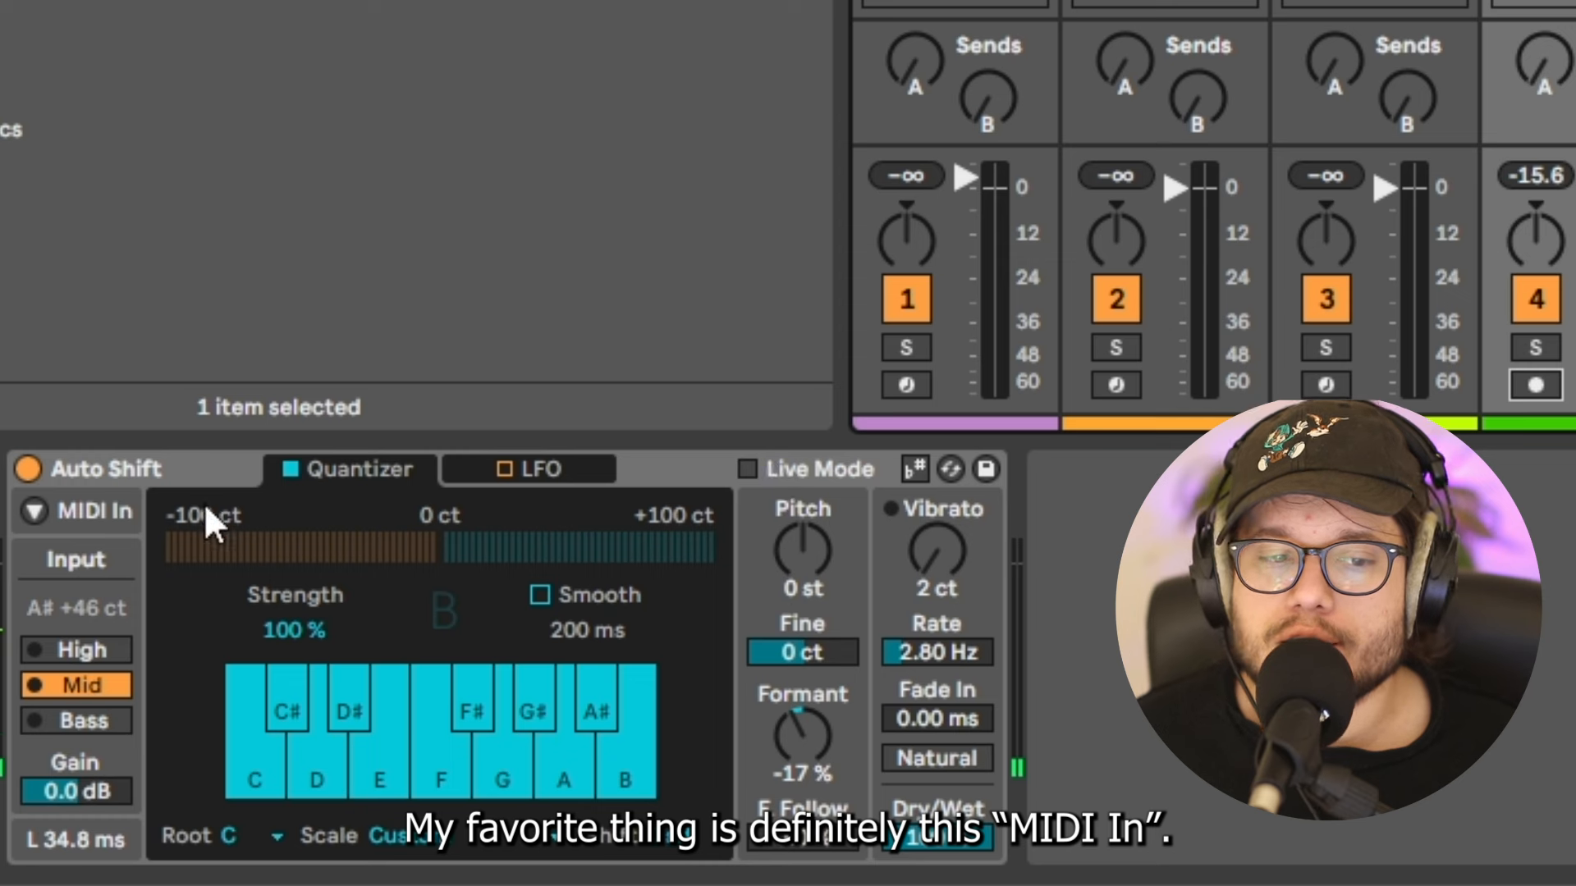
Expand Auto Shift's MIDI input section and search the browser for "tregs" to find a chord progression.
click(31, 512)
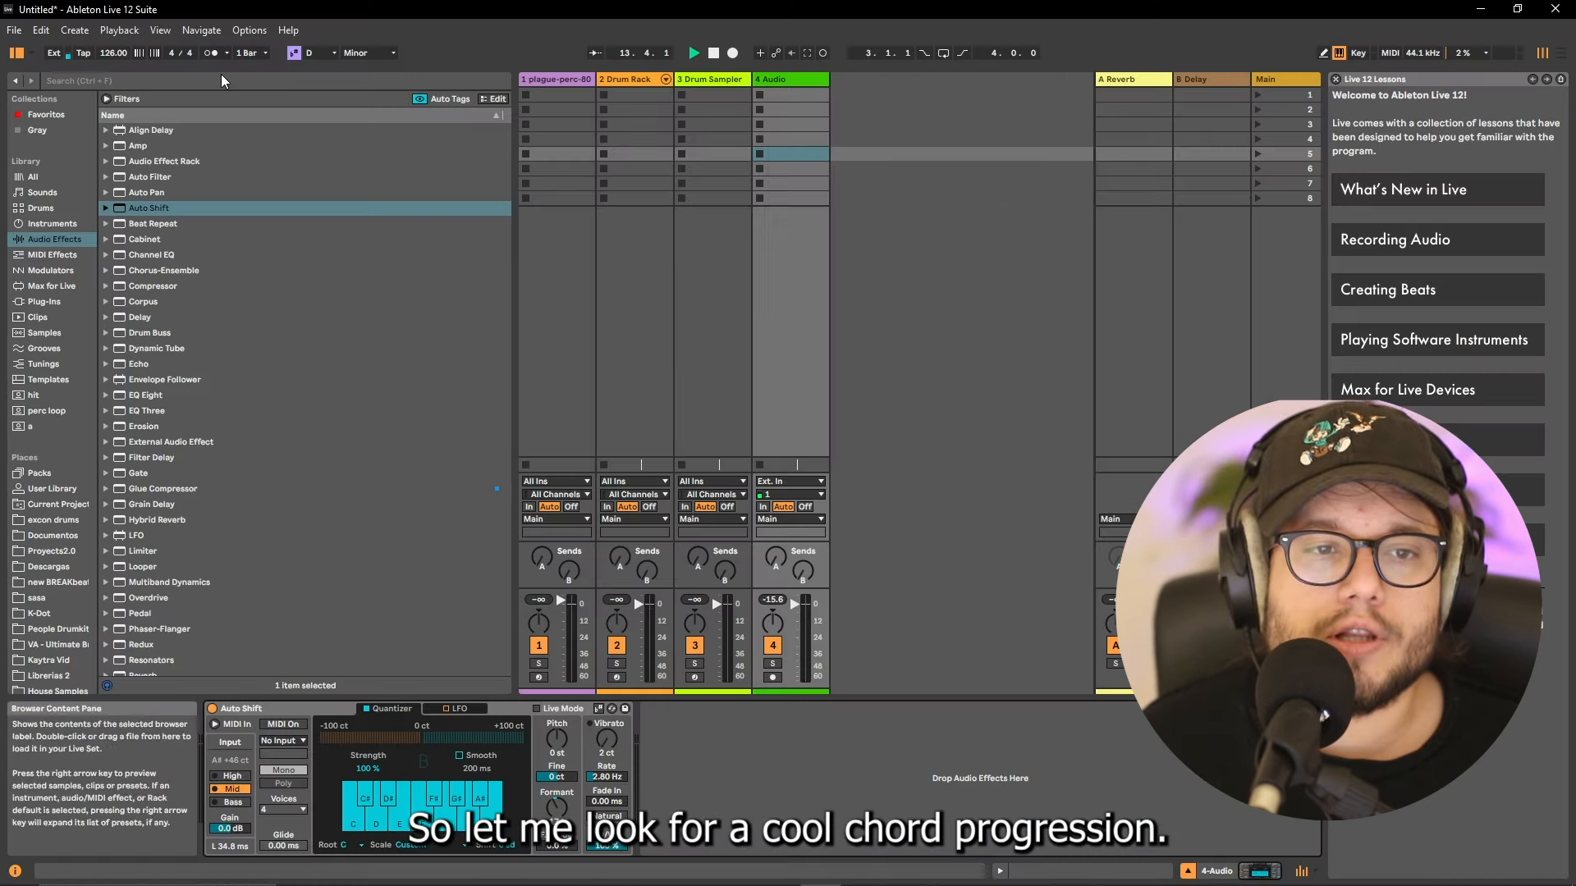
click(222, 80)
text(tregs)
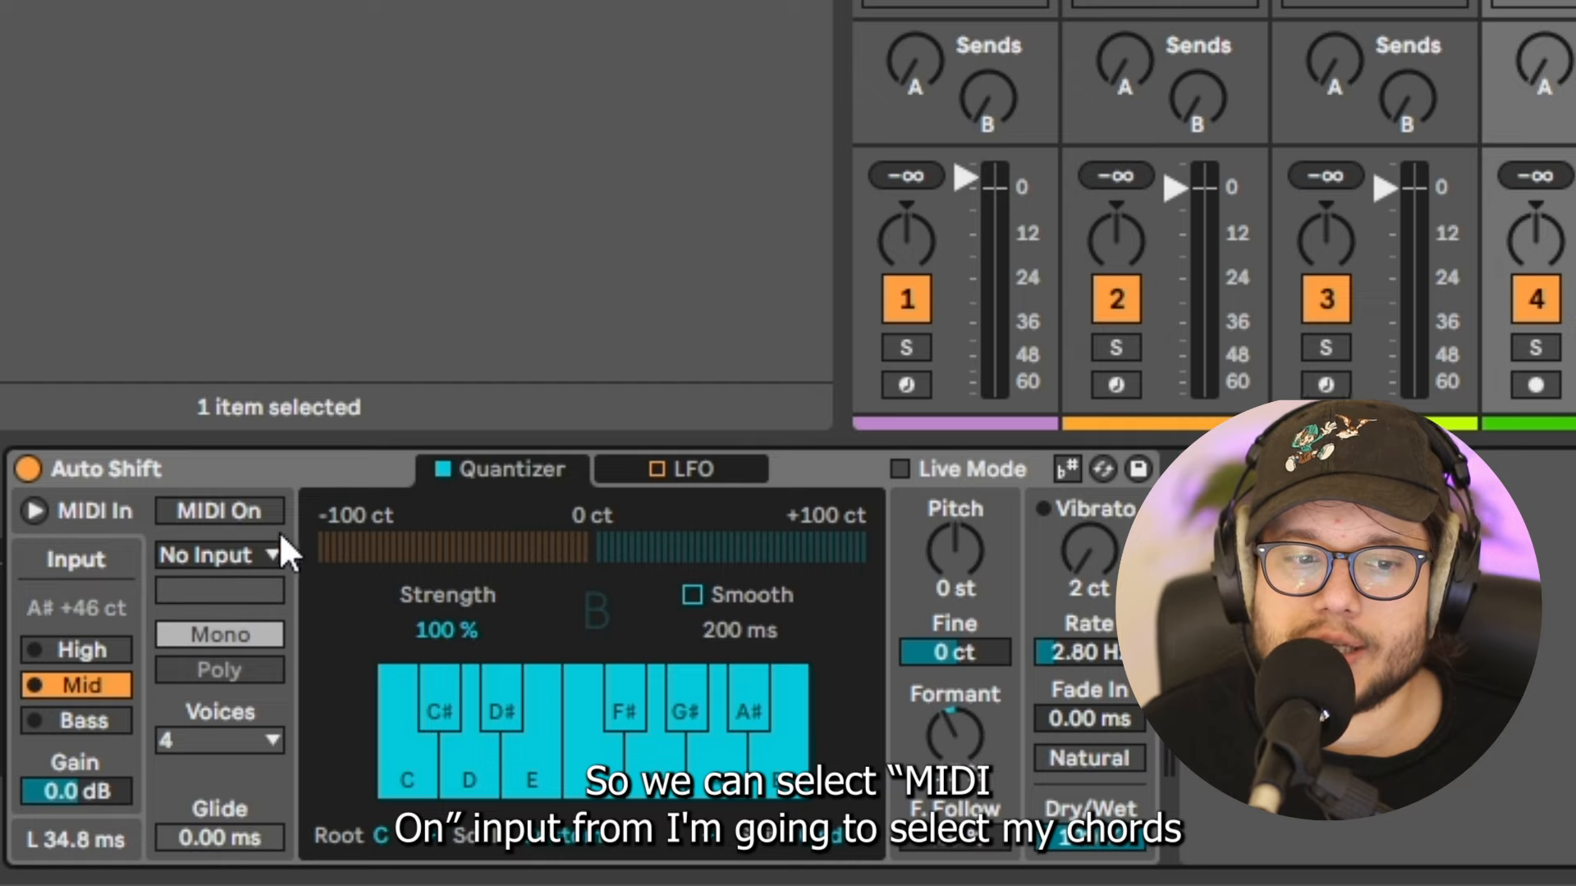
Enable MIDI control in Auto Shift and choose the 5-MIDI track as its note source.
click(257, 515)
click(243, 550)
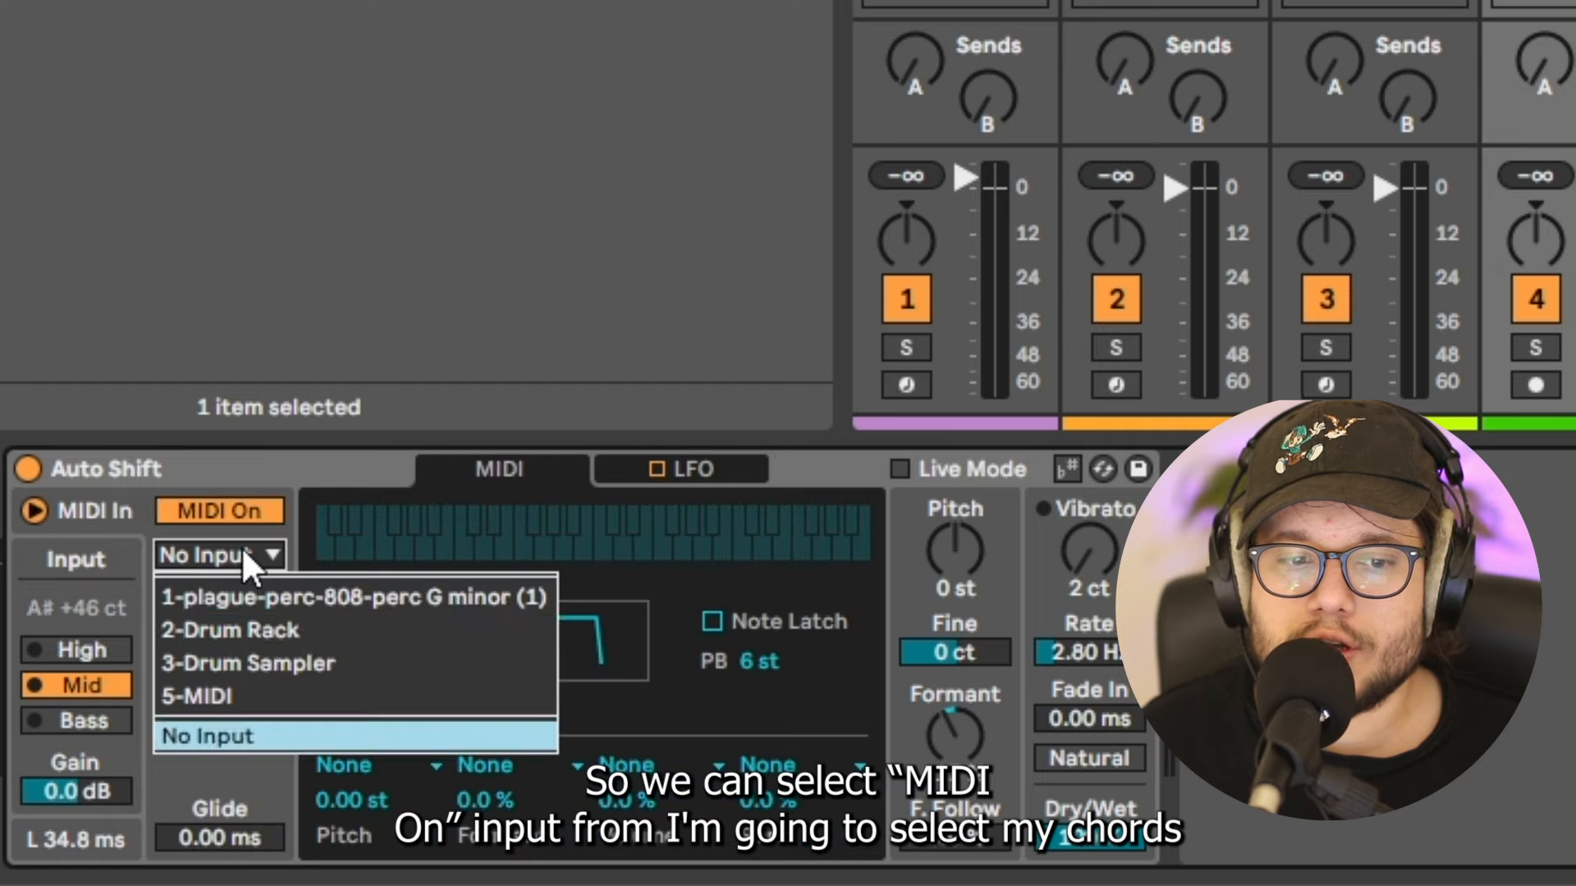
click(230, 694)
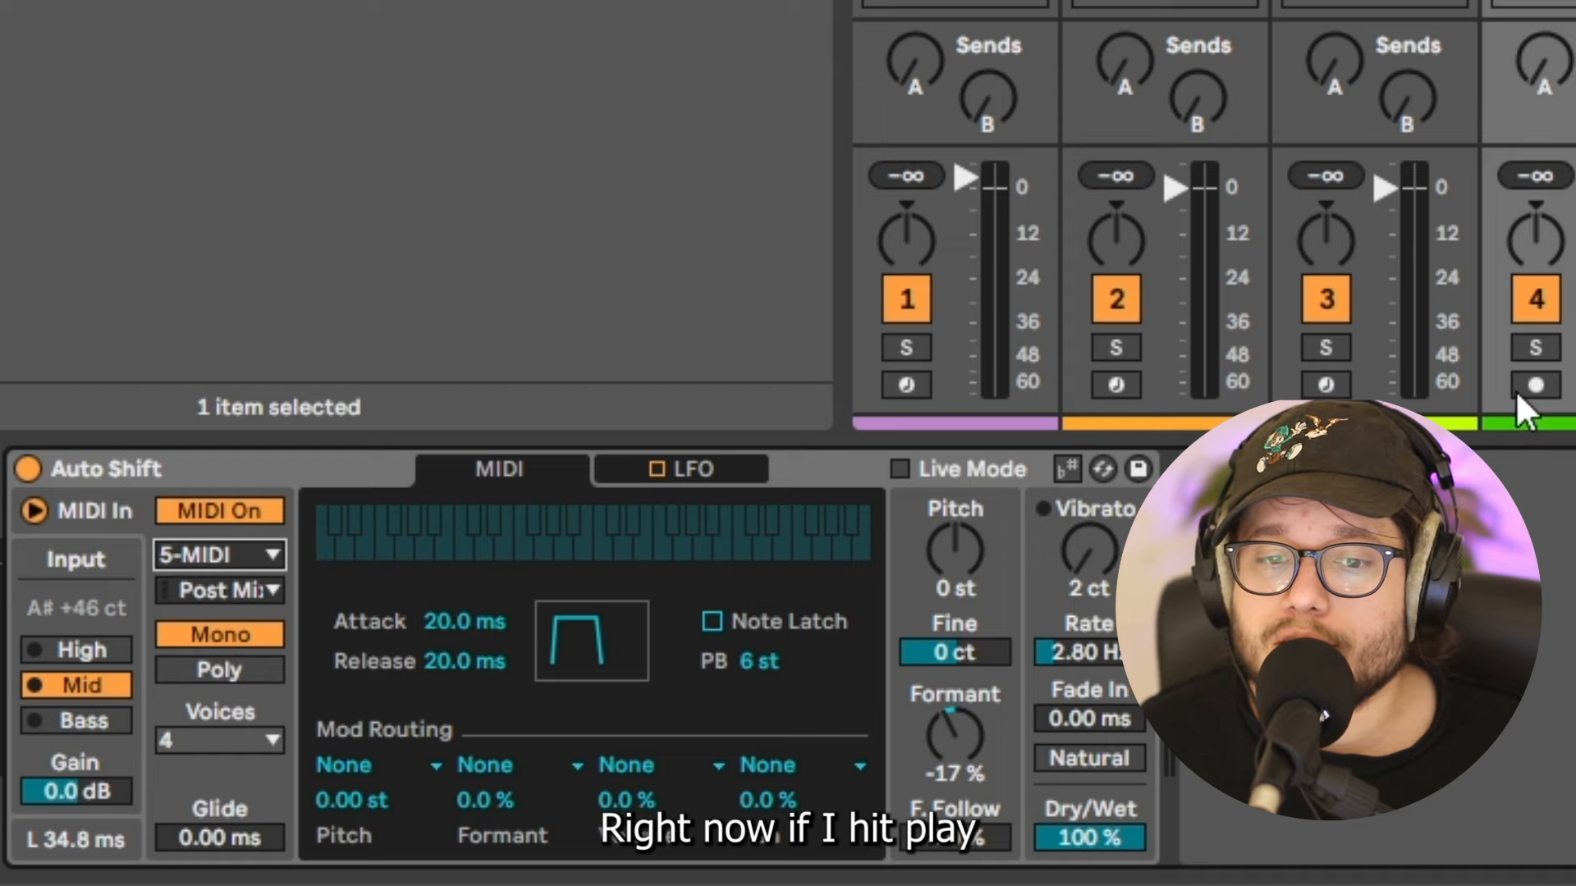
Arm the audio track for live voice input and set Auto Shift's MIDI mode to Poly with 8 voices.
click(1533, 383)
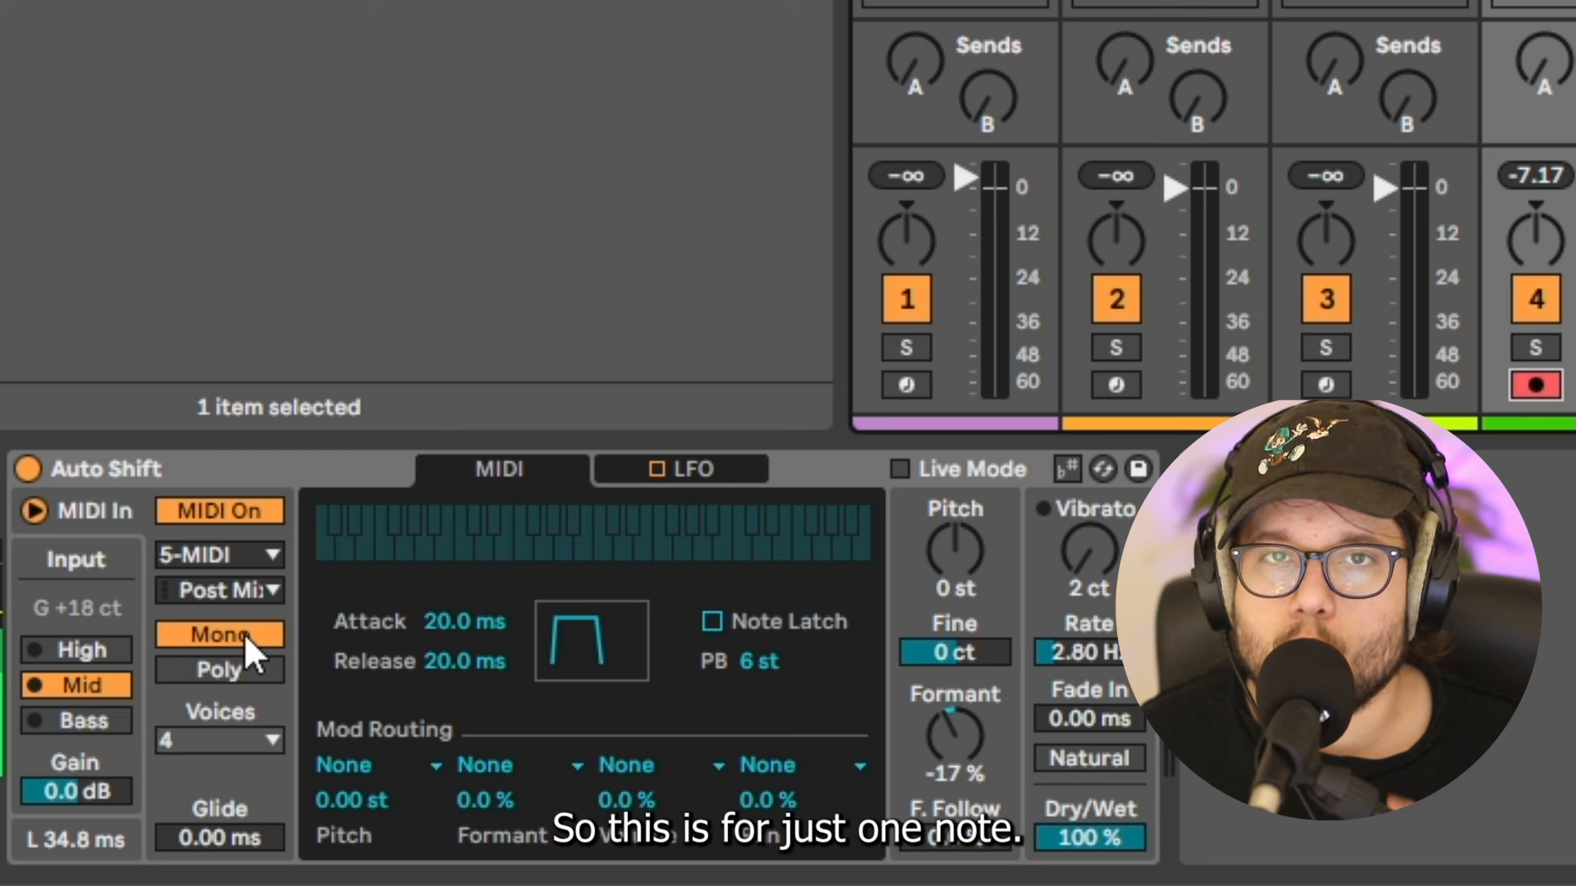
click(250, 668)
click(244, 741)
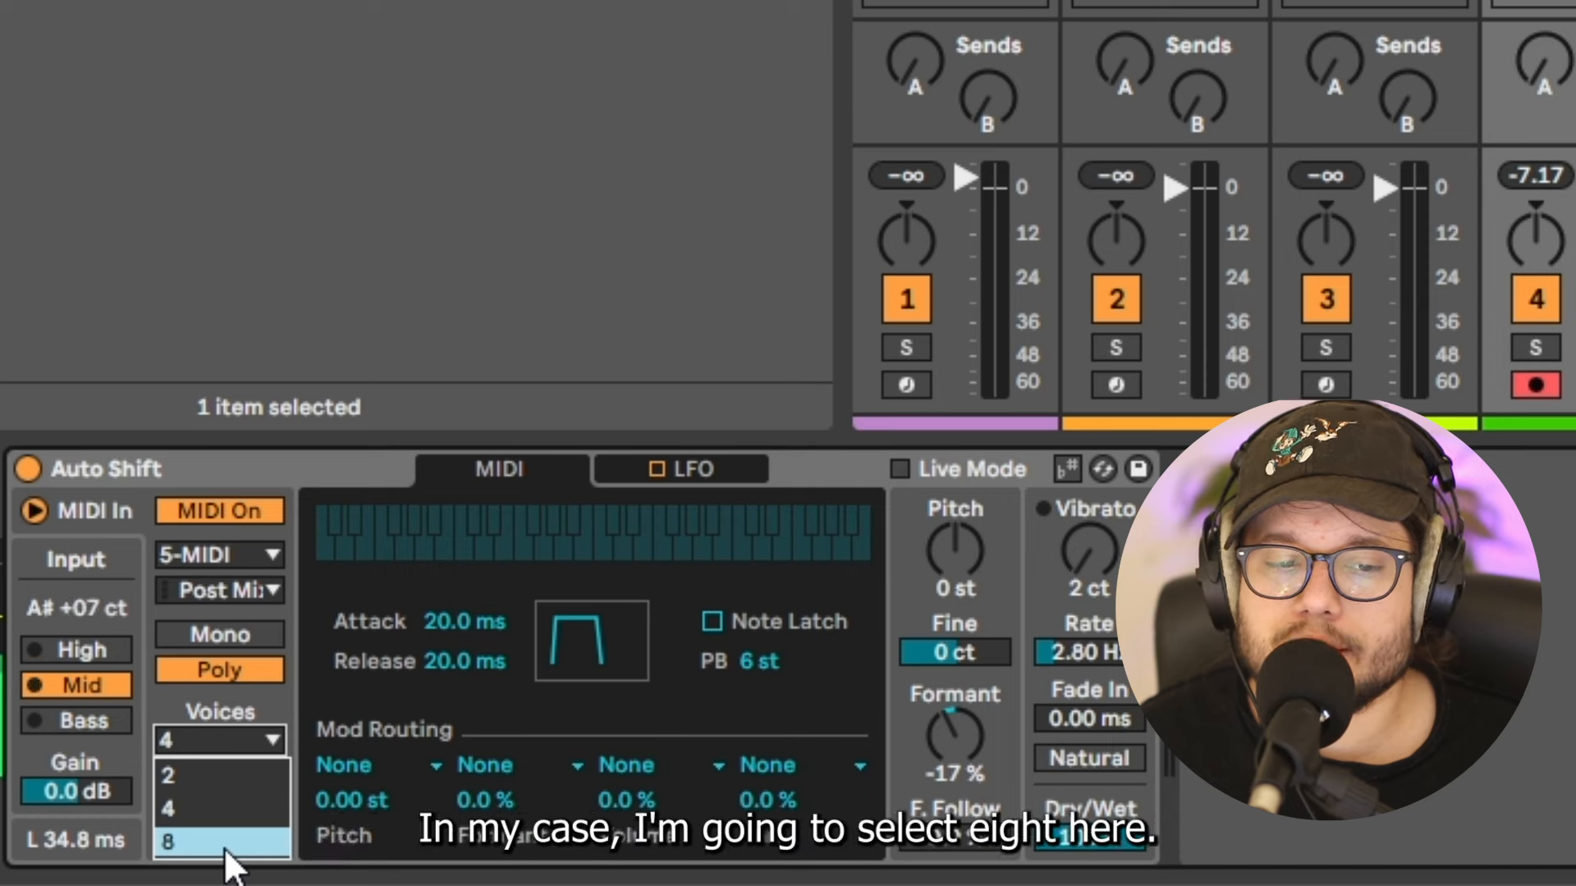
click(220, 841)
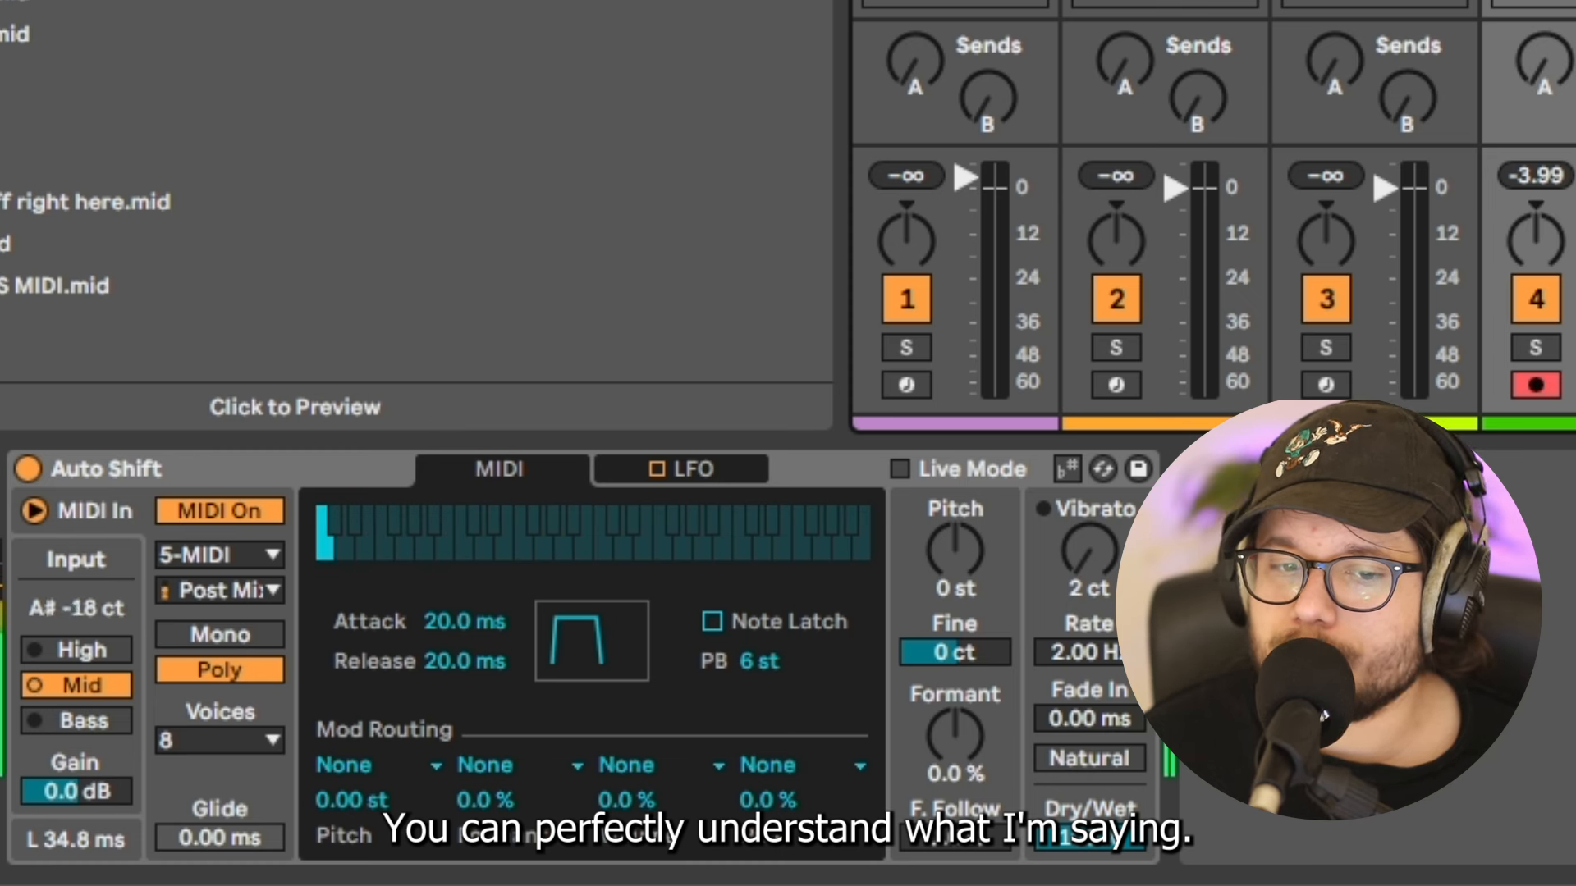
Sweep Auto Shift's Formant up to 67 % and down to -51 %, and settle it at 11 %.
drag(1003, 757, 955, 665)
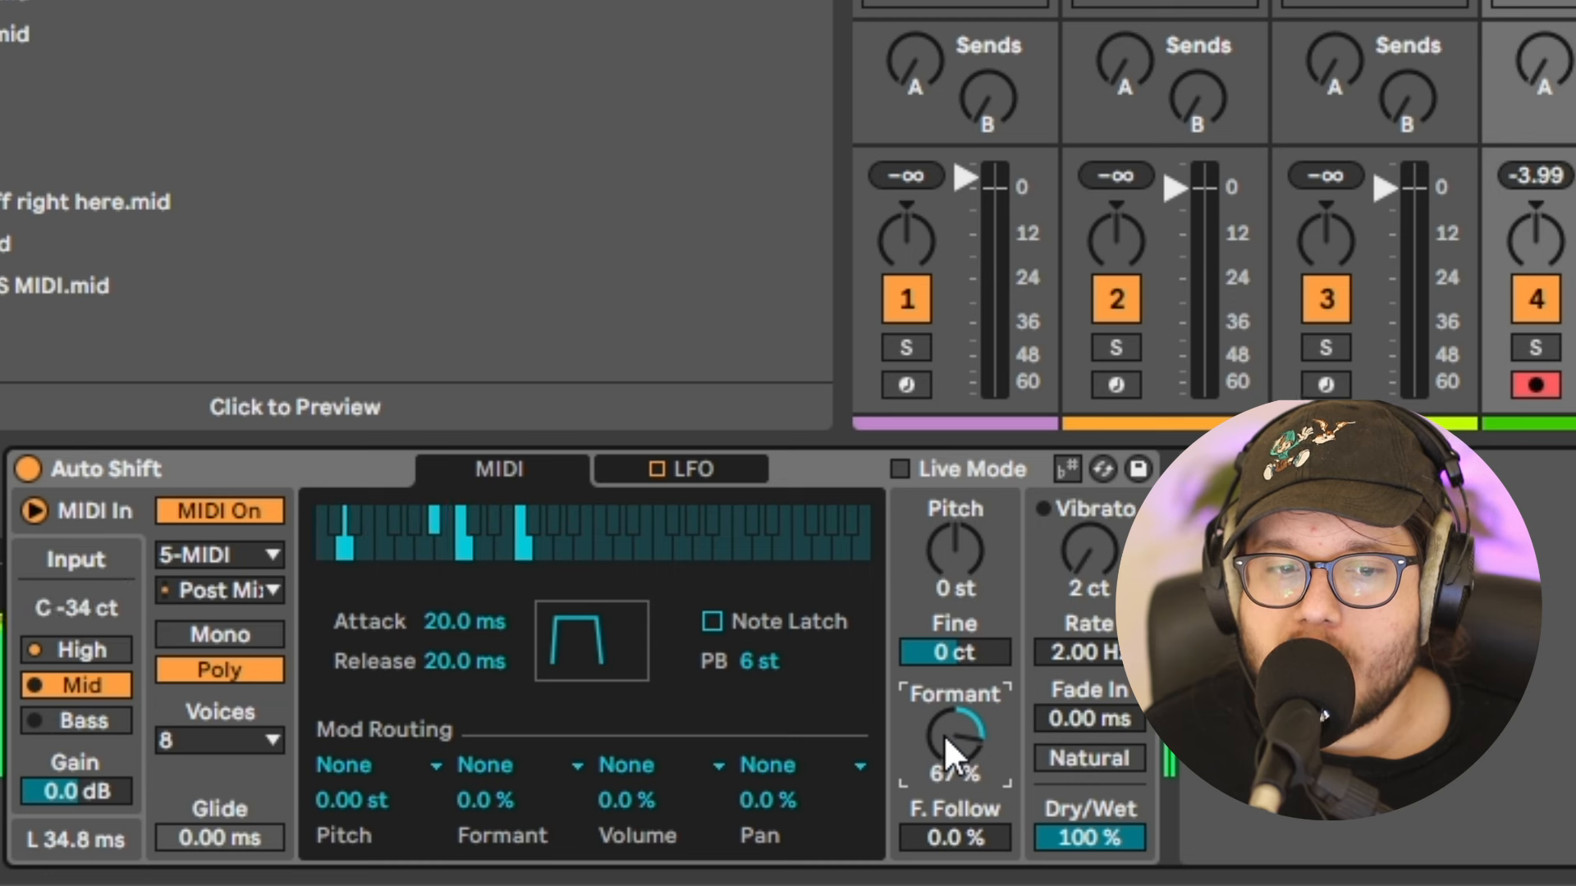
drag(957, 741, 957, 829)
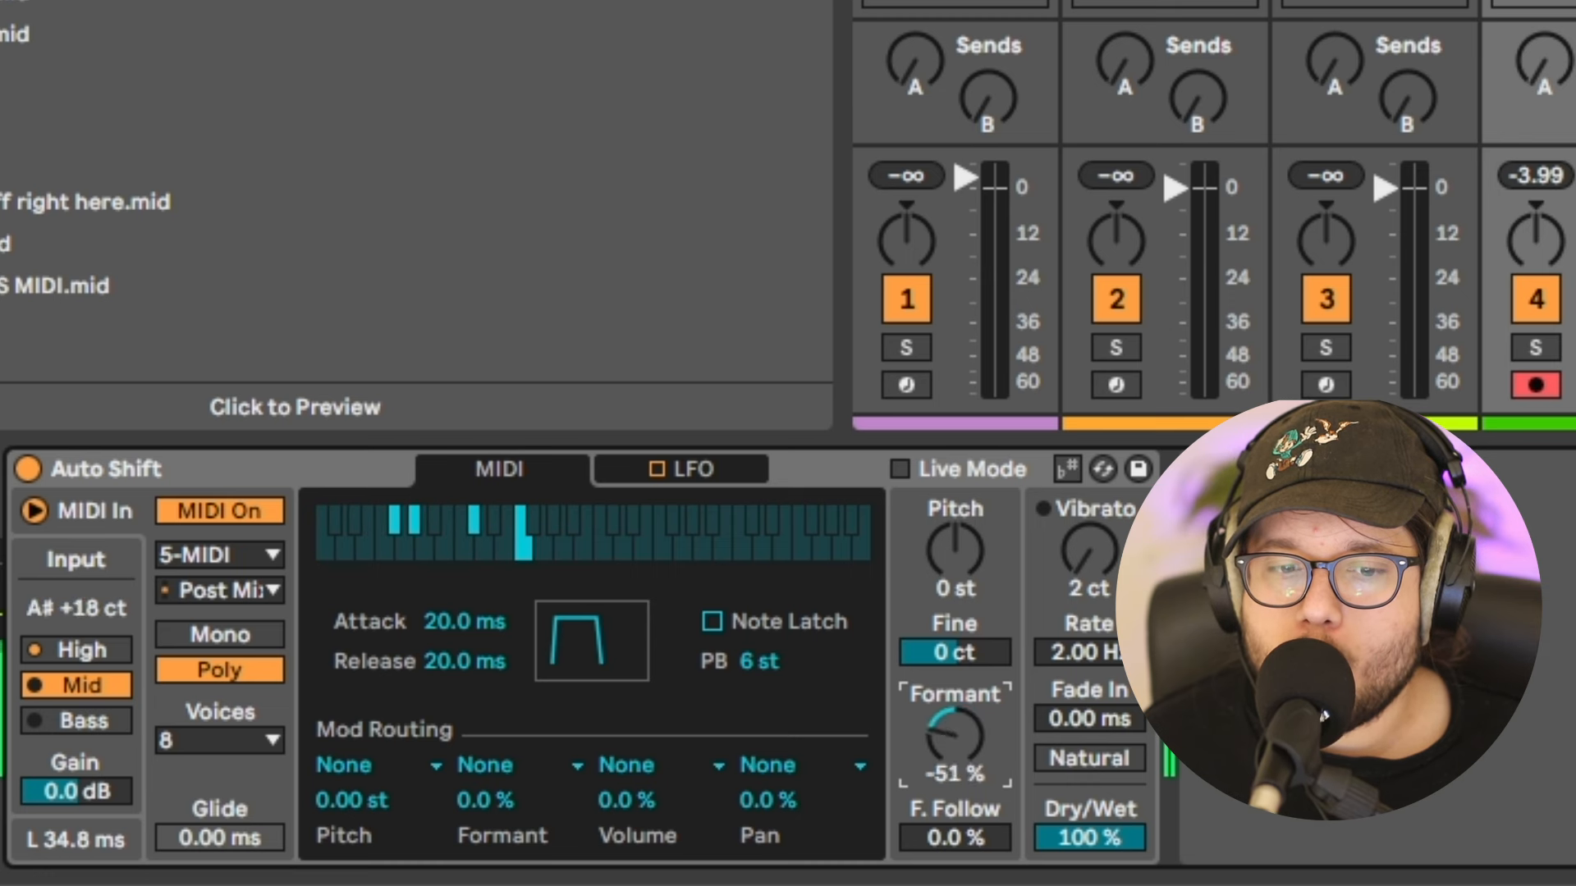
drag(957, 741, 957, 710)
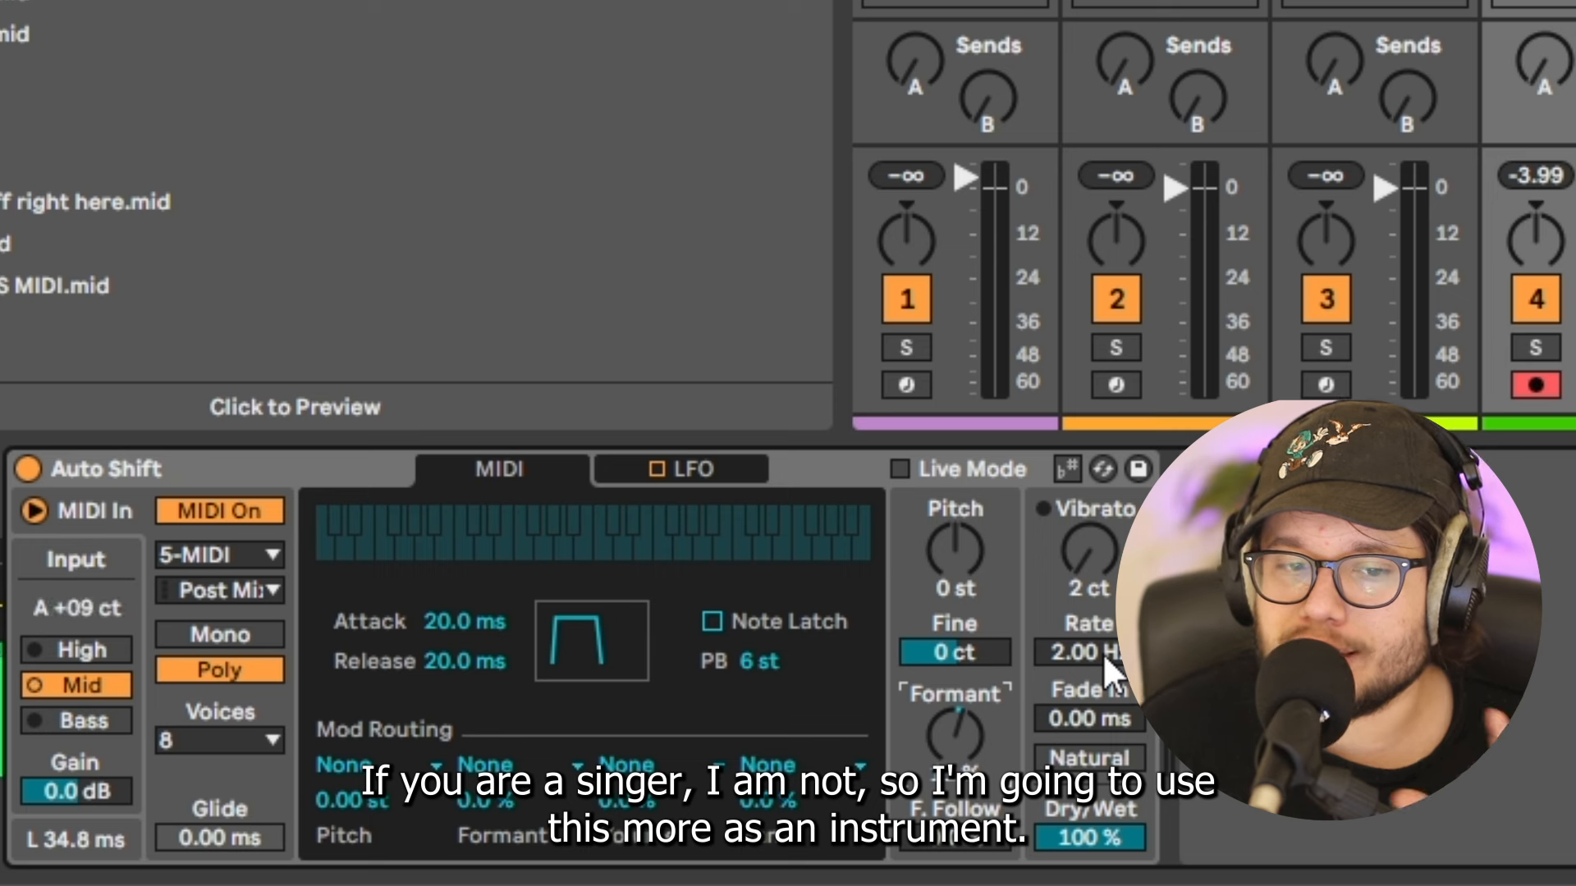
Compare Auto Shift's MIDI and LFO settings and switch the LFO on.
click(714, 468)
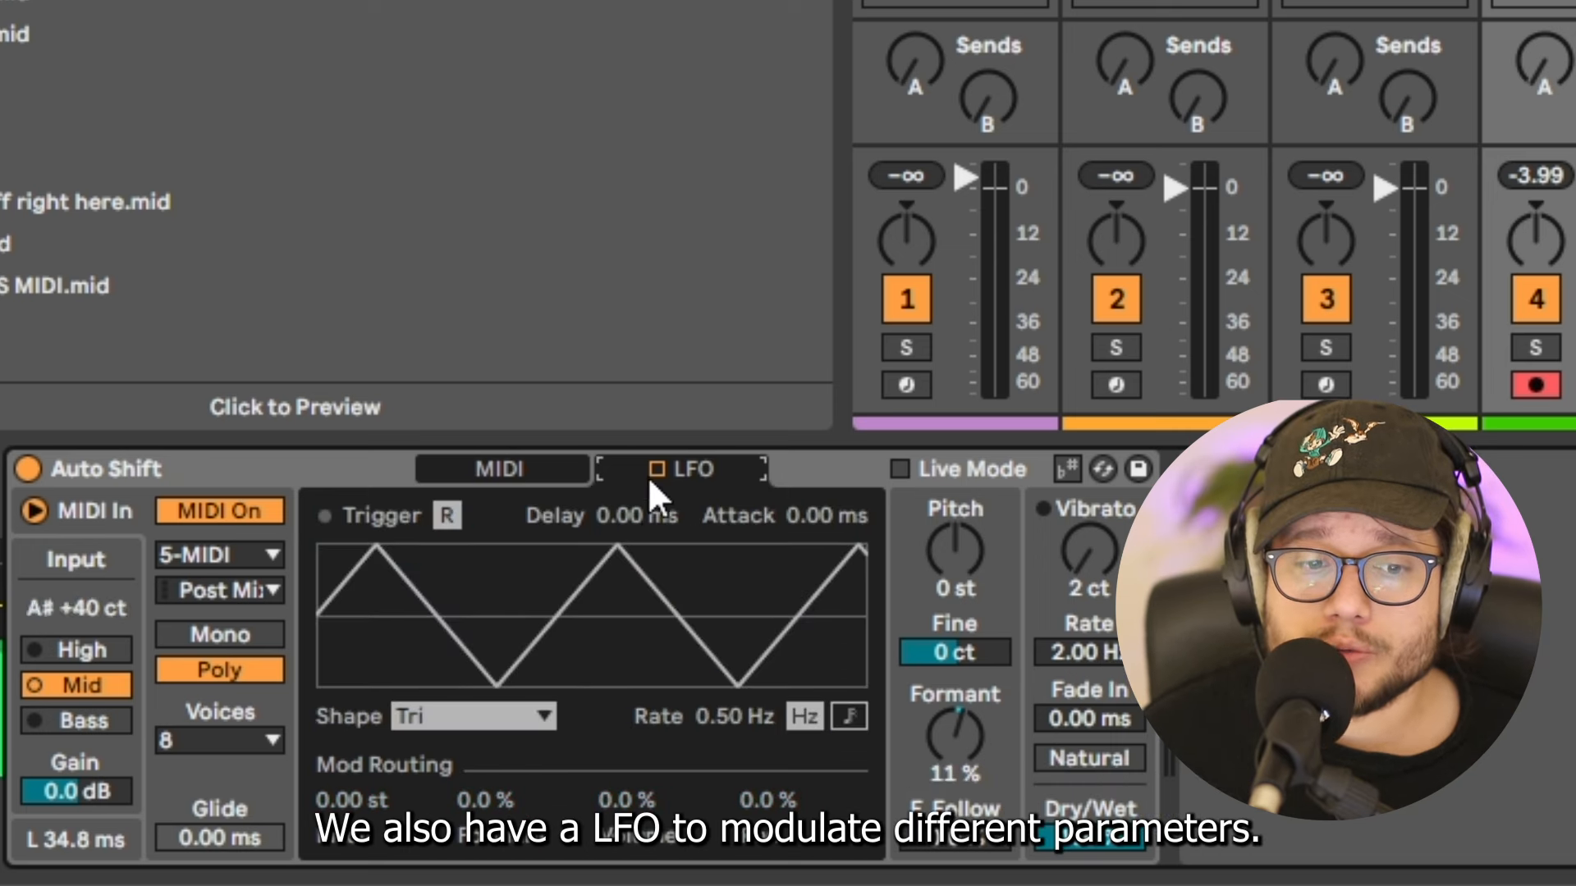
click(525, 476)
click(703, 468)
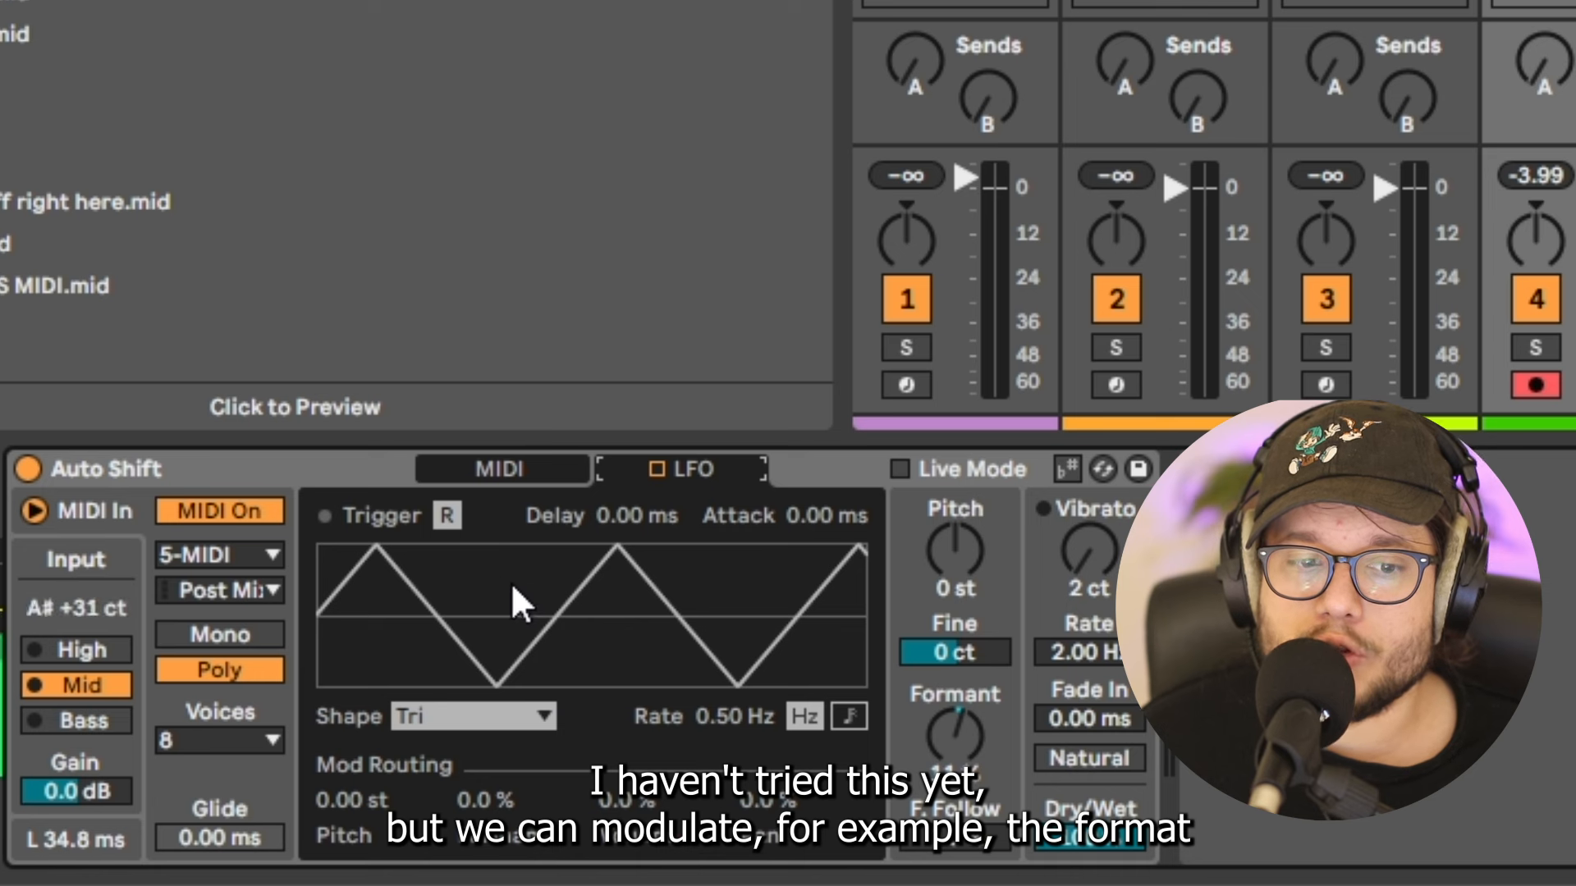
click(658, 469)
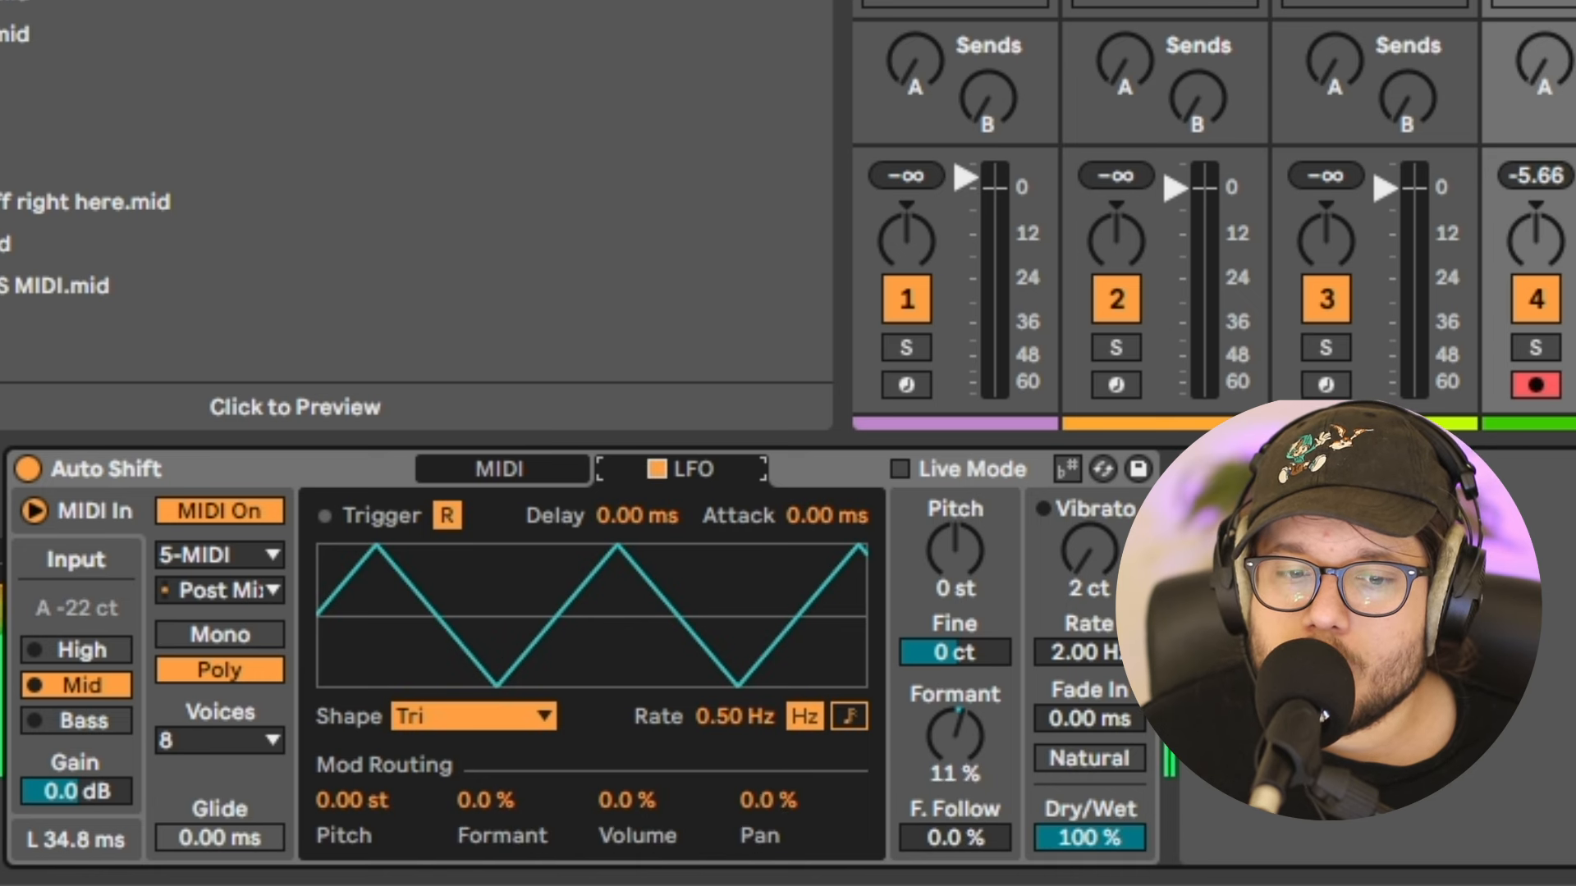
Set Auto Shift's Formant to 56 % and the LFO's formant modulation to 100 %, and vary the LFO rate, including 1.38 Hz.
drag(946, 752, 946, 673)
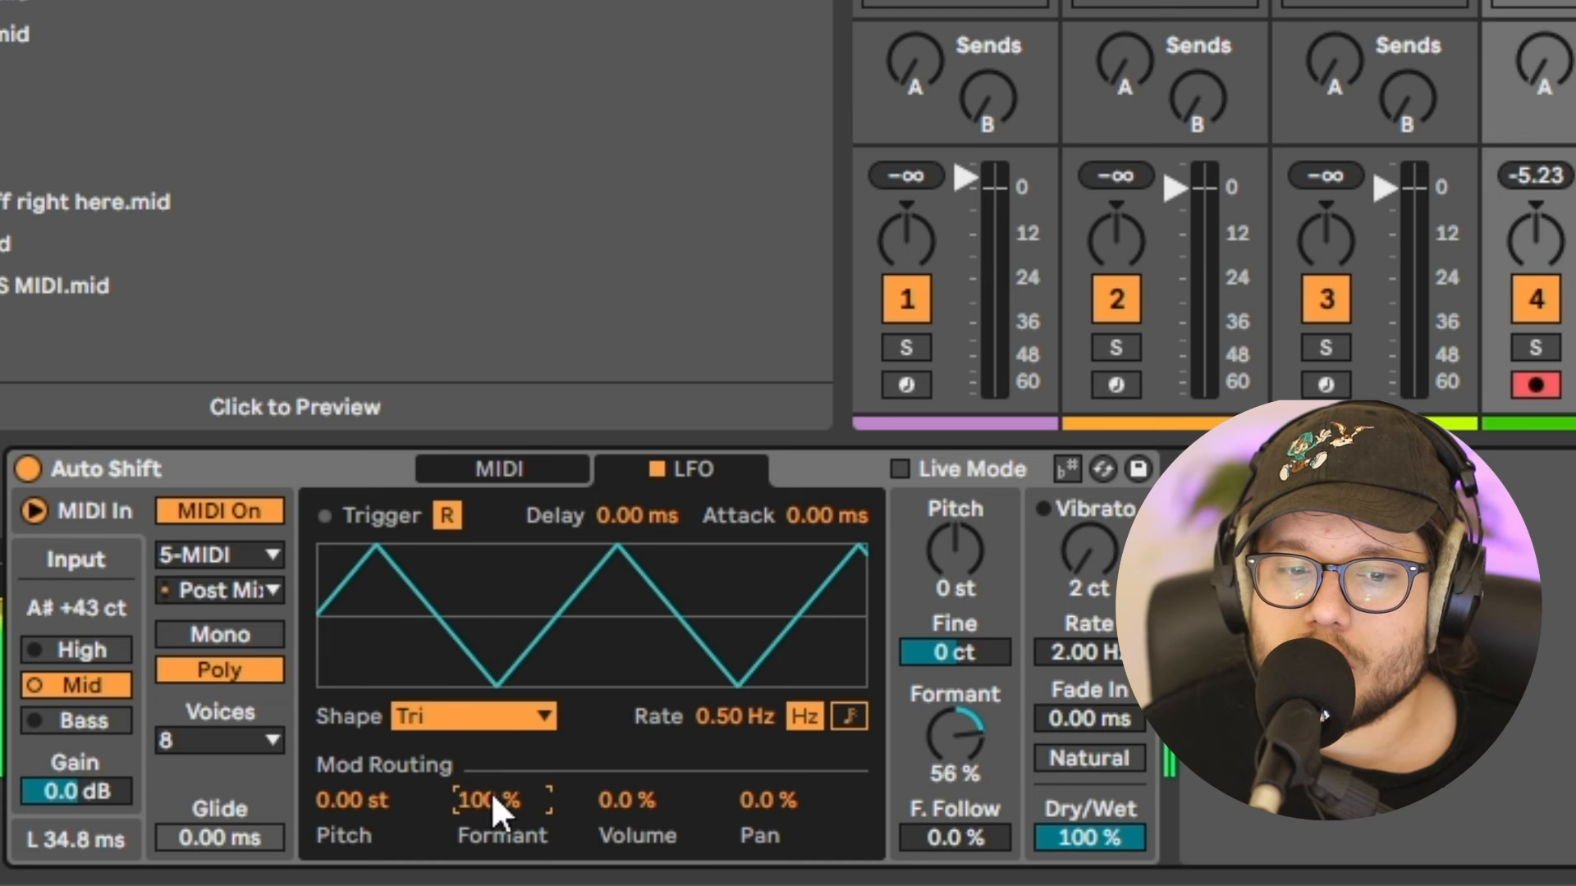
mouse_move(734, 716)
mouse_down()
mouse_move(735, 644)
mouse_move(740, 721)
mouse_up()
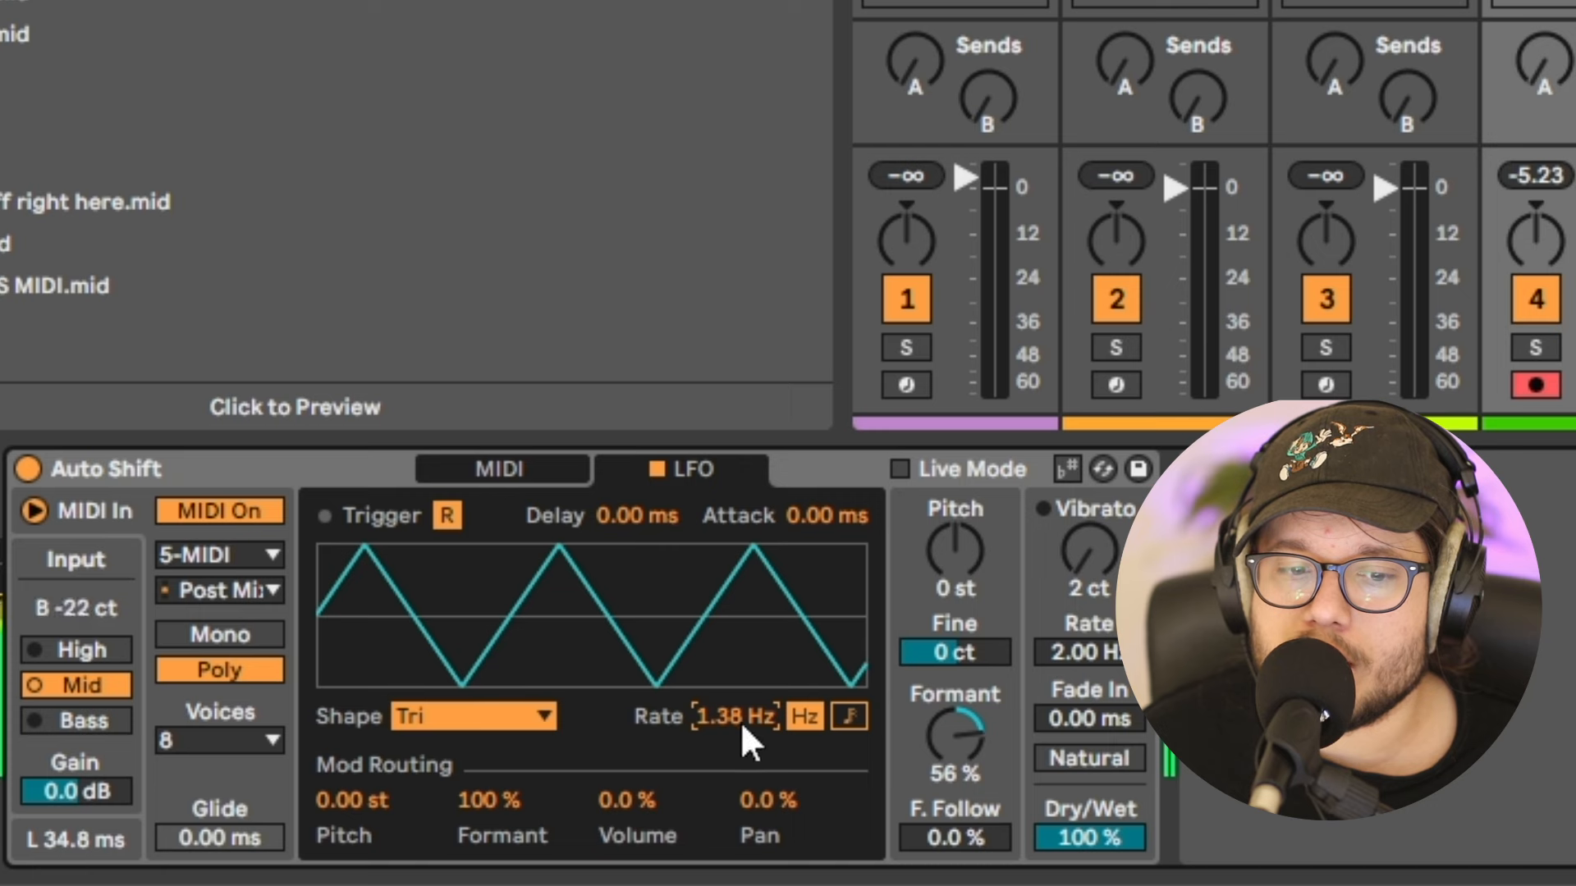
drag(494, 790, 495, 846)
drag(697, 739, 697, 649)
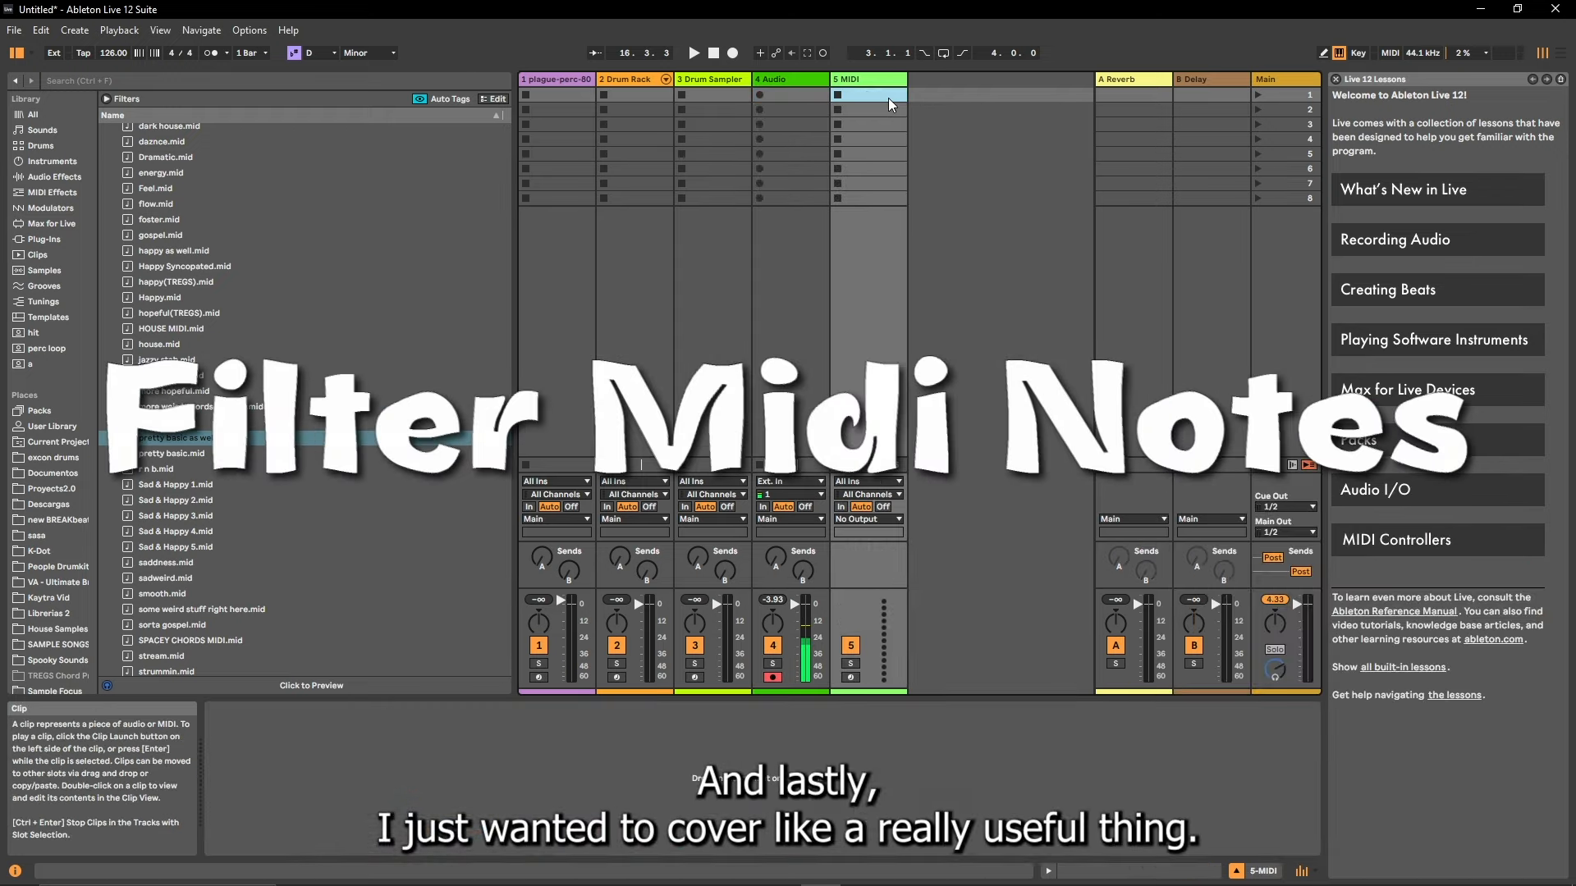
Open the zap-perc clip on the Drum Rack track and lower the velocity of every second note.
click(636, 109)
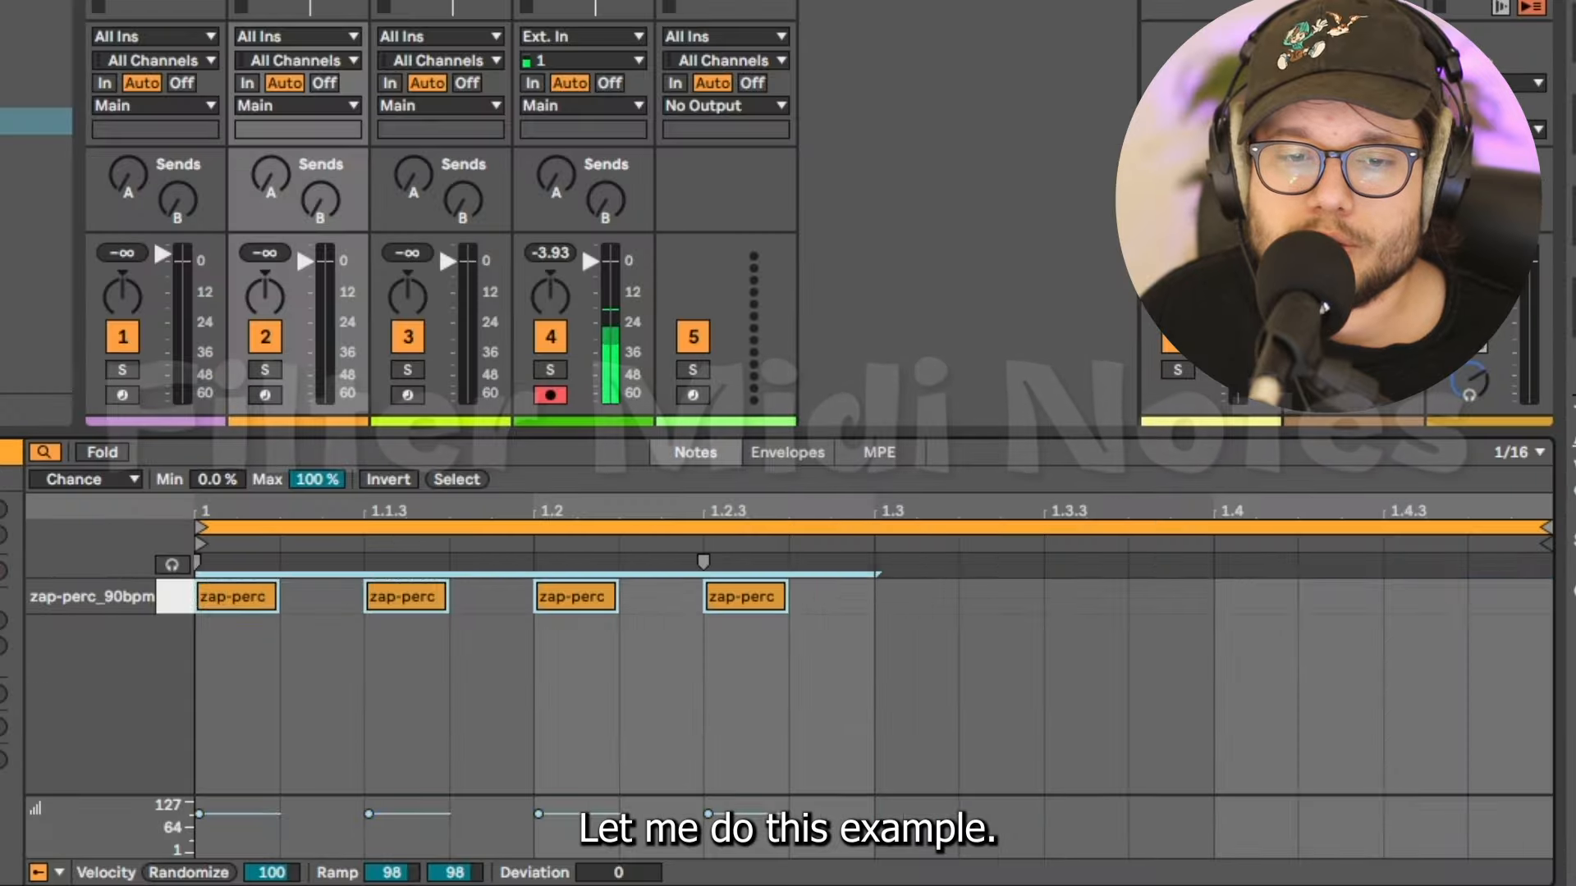
drag(369, 814, 371, 844)
mouse_move(709, 814)
mouse_down()
mouse_move(744, 839)
mouse_move(711, 846)
mouse_up()
click(744, 839)
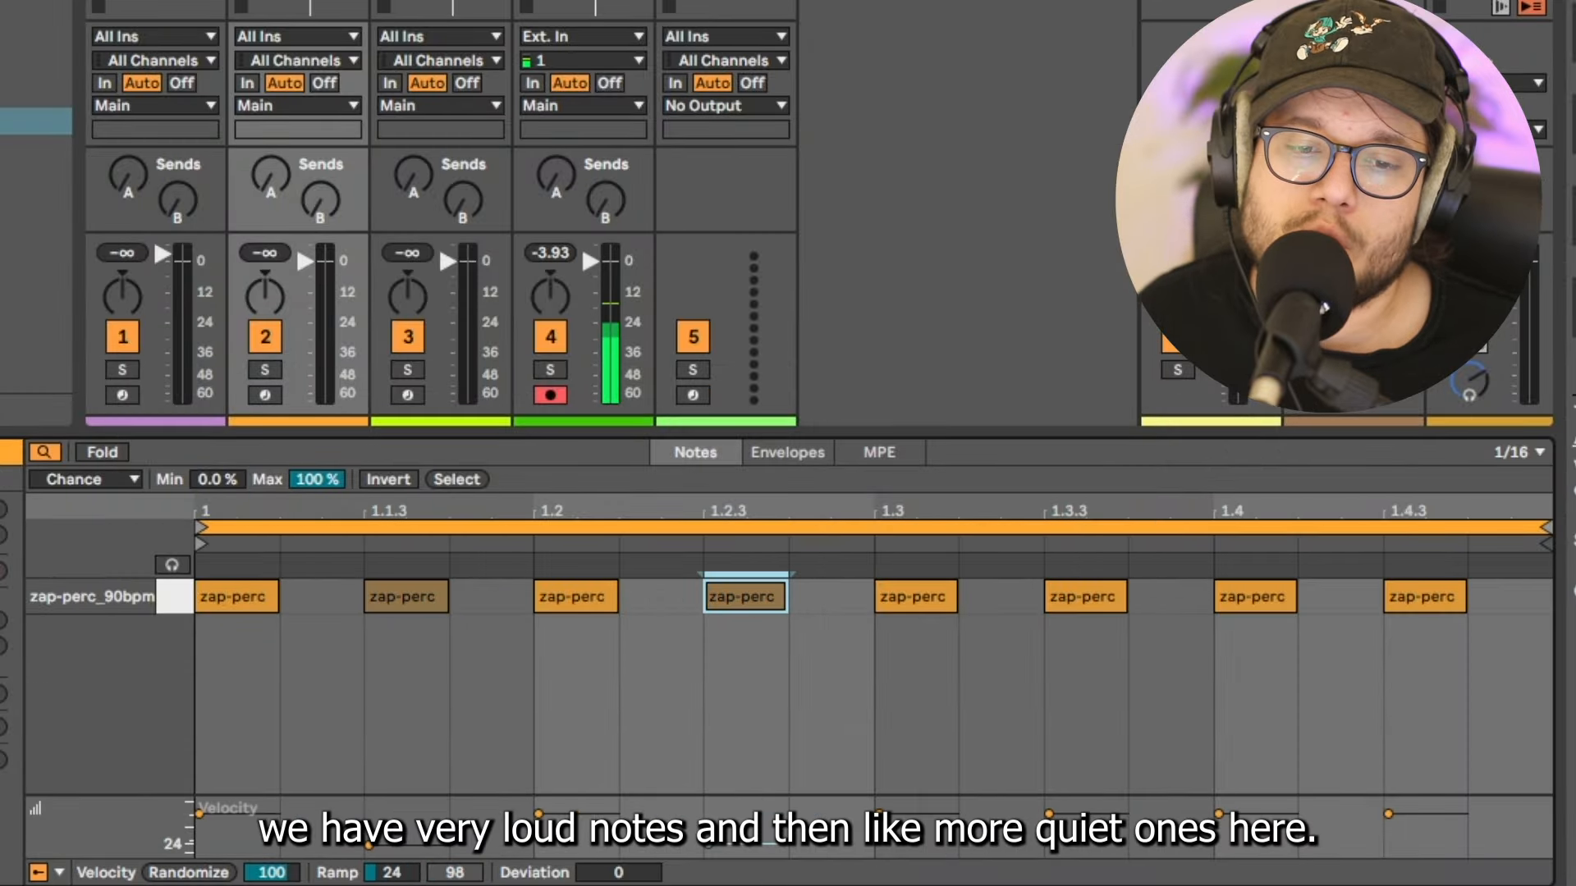
Select the four quiet zap-perc notes individually.
drag(344, 698, 386, 607)
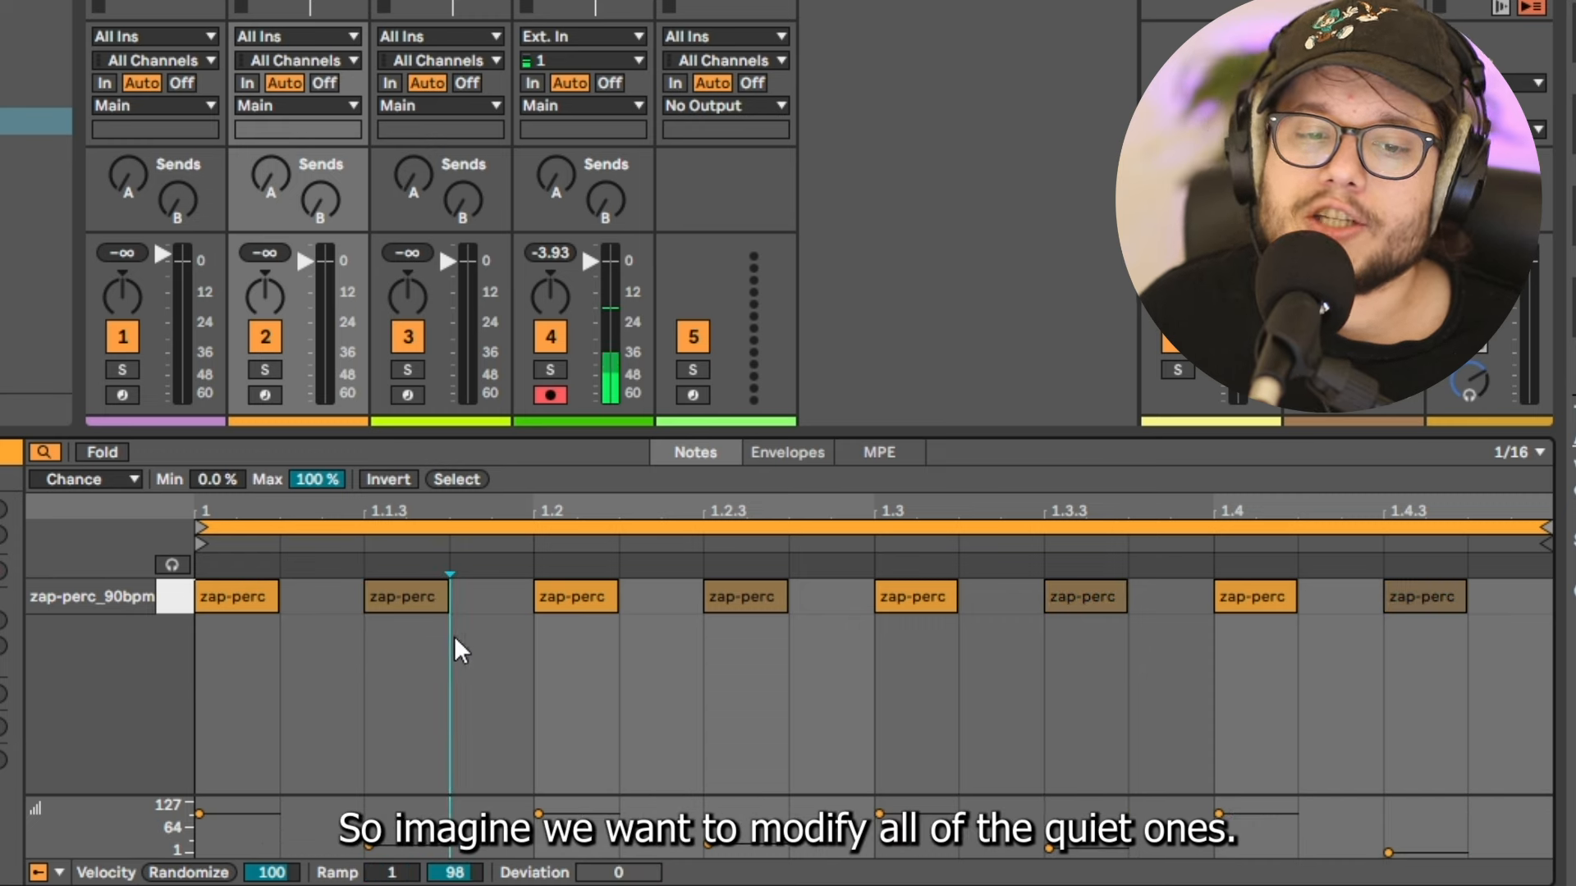
click(456, 639)
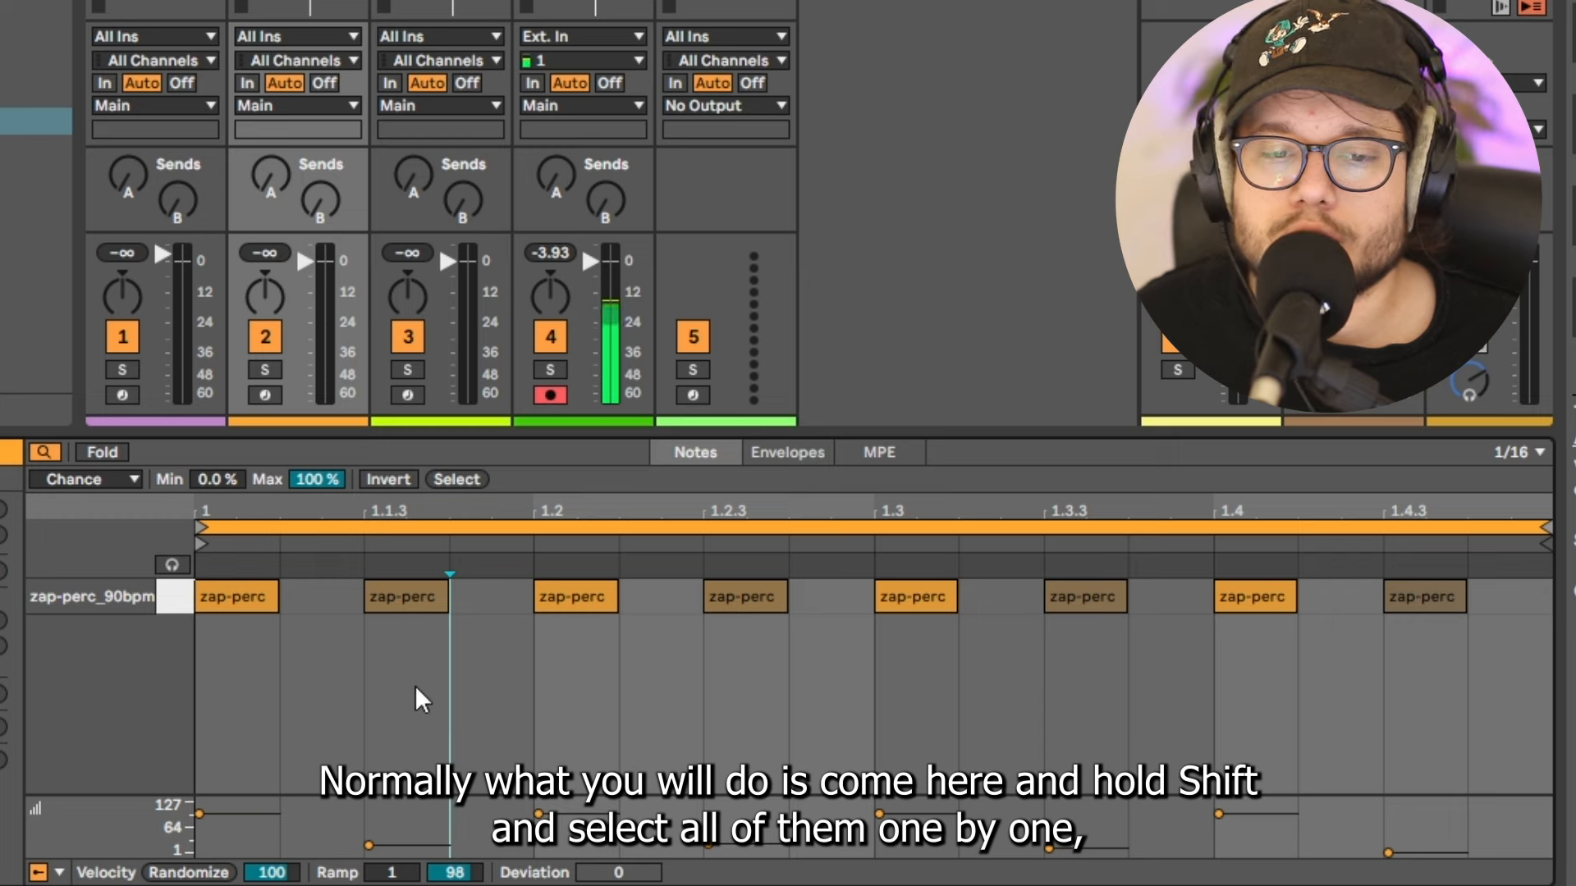
drag(415, 686, 424, 415)
shift+click(745, 597)
shift+click(1085, 596)
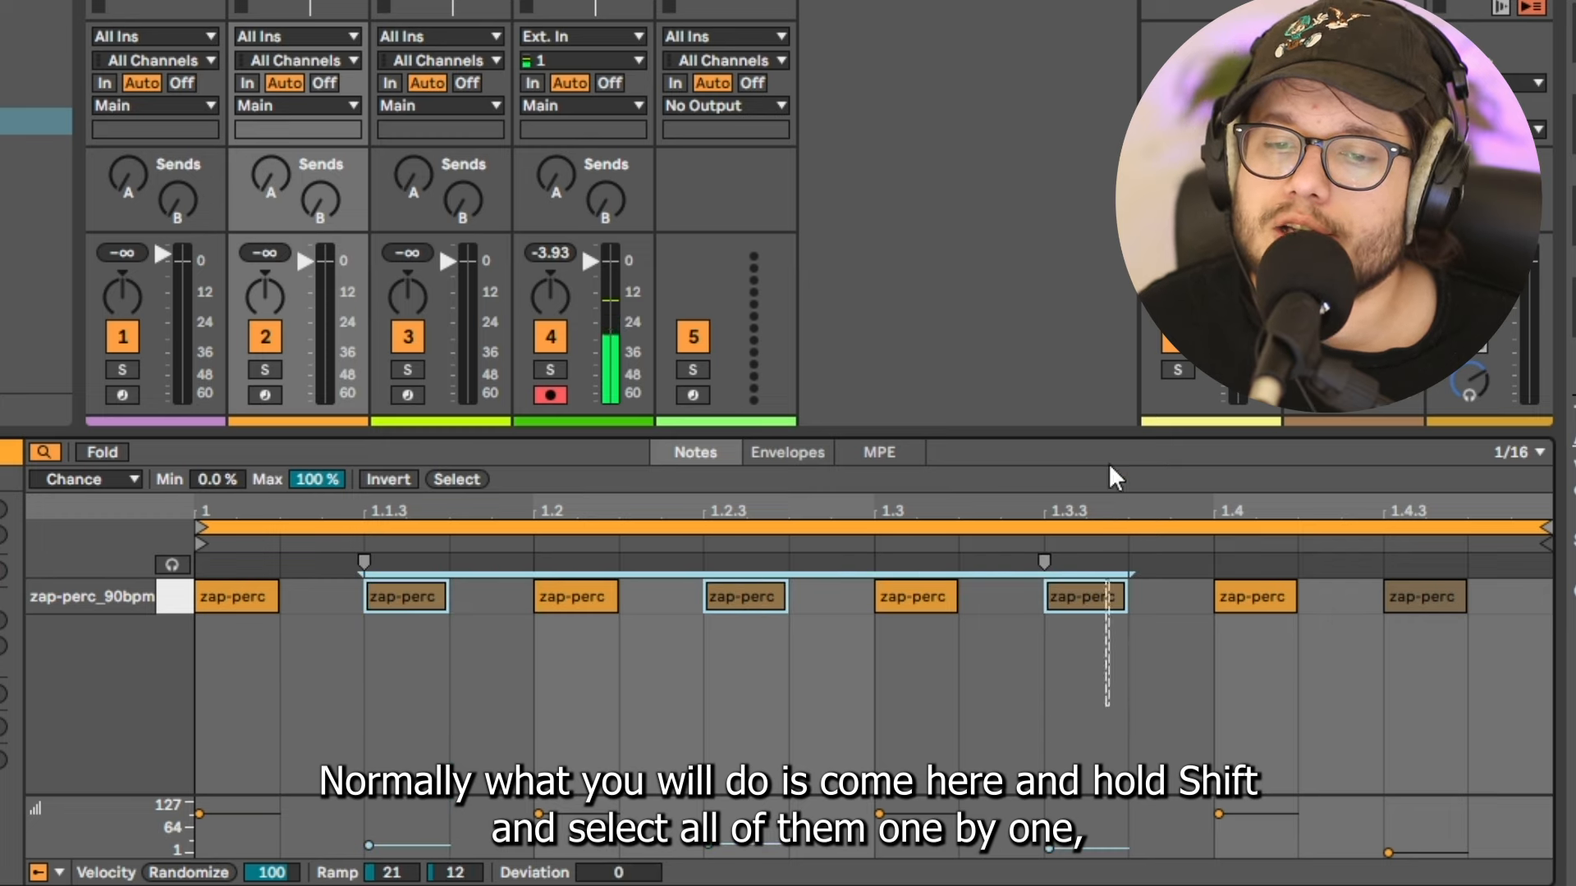
shift+click(1424, 597)
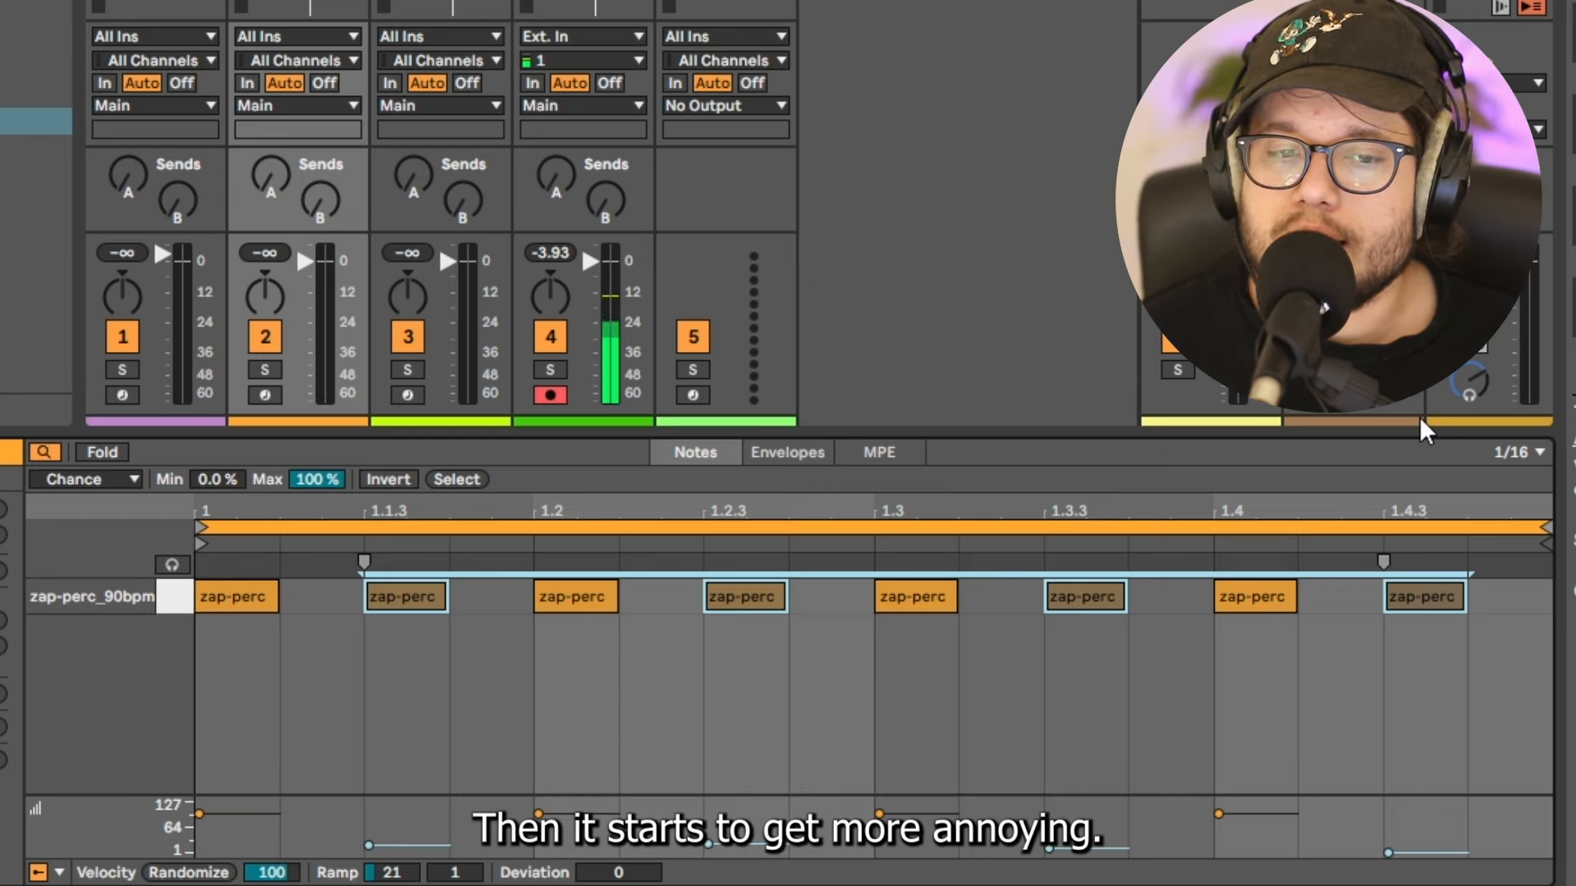
Hide and reopen the clip's note filter and set it to filter by Velocity.
click(41, 451)
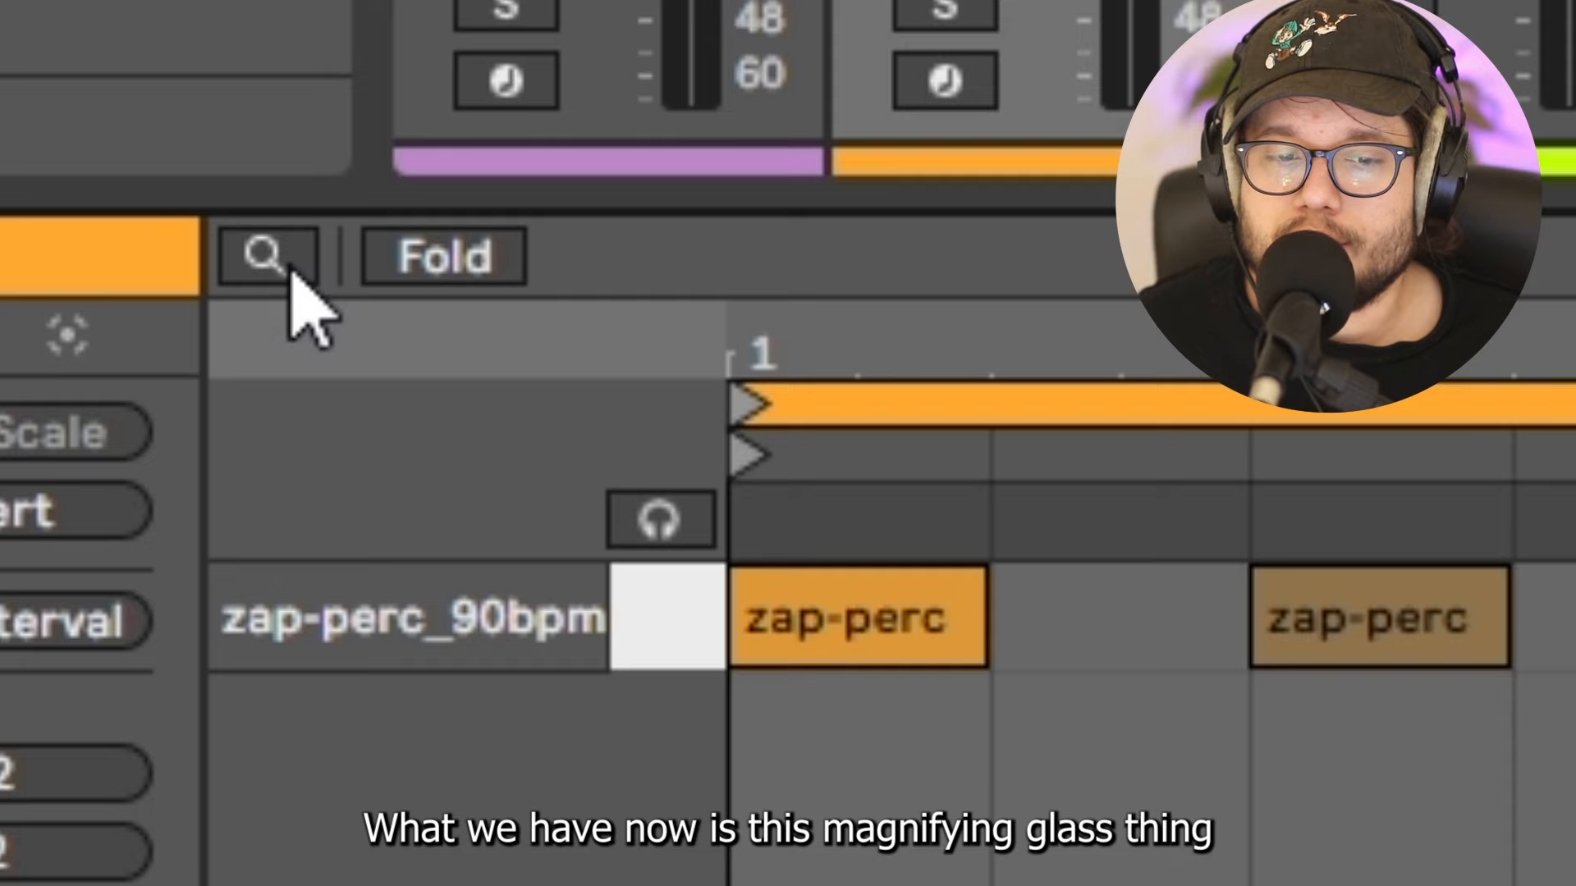
click(291, 272)
click(406, 351)
click(407, 352)
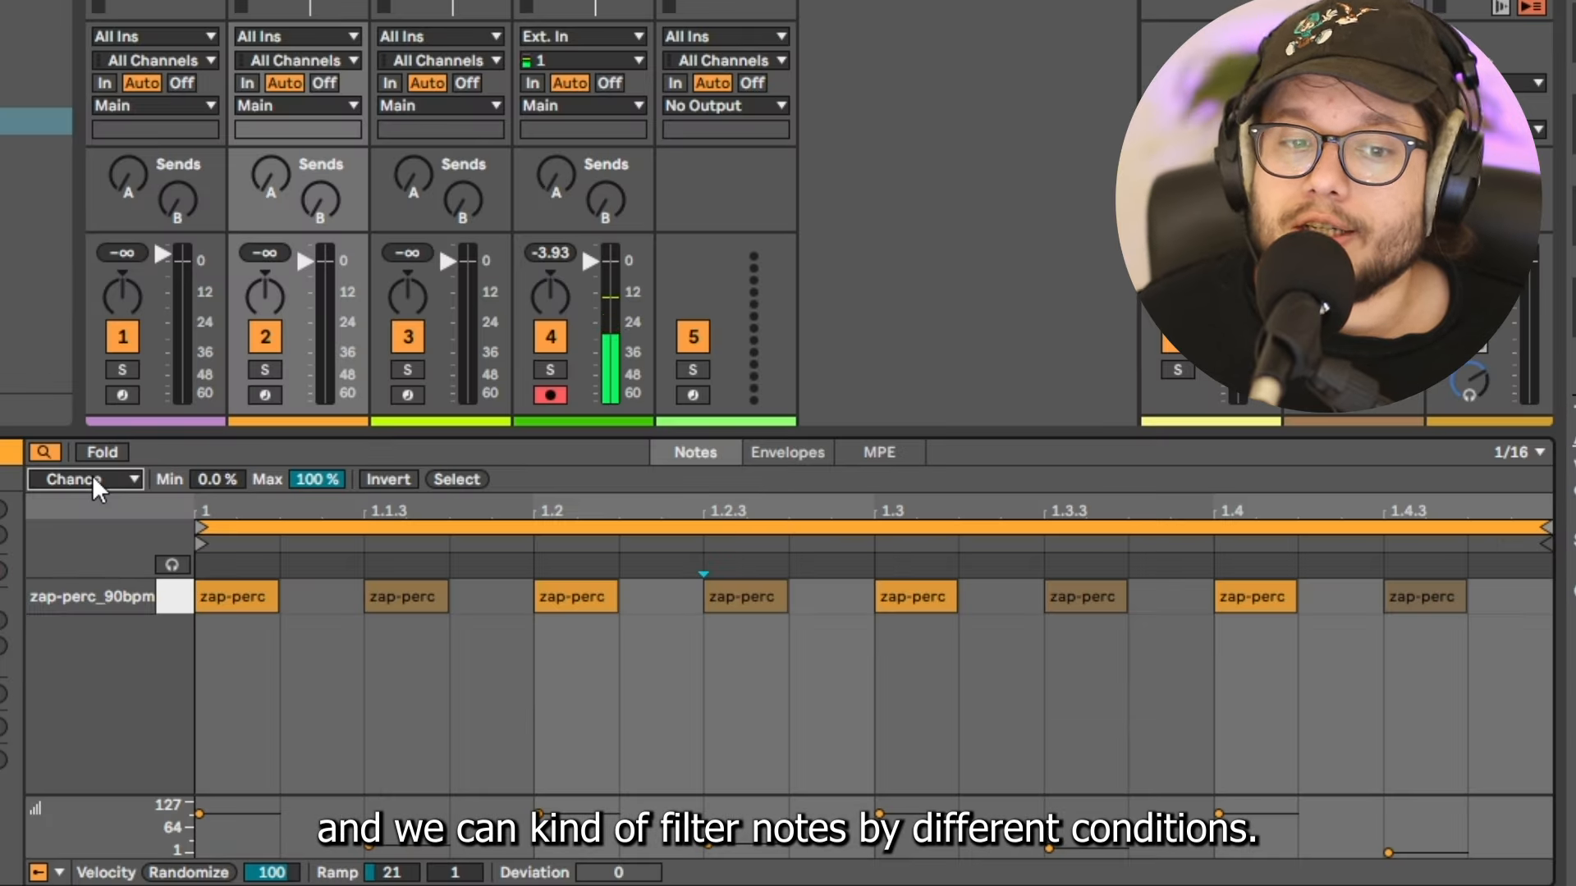
click(90, 476)
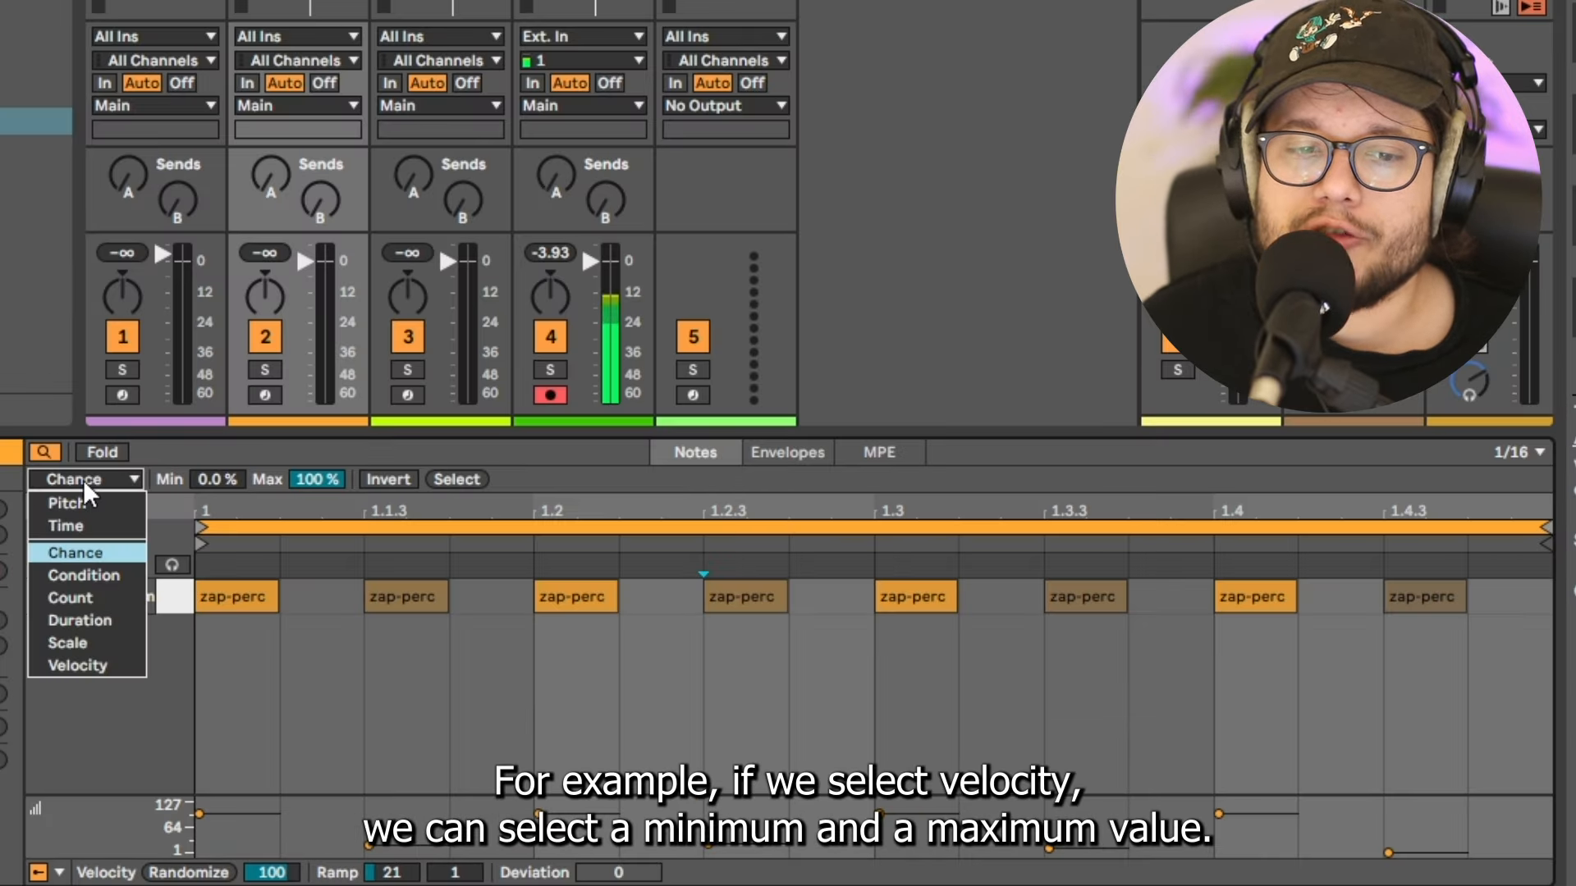
click(115, 666)
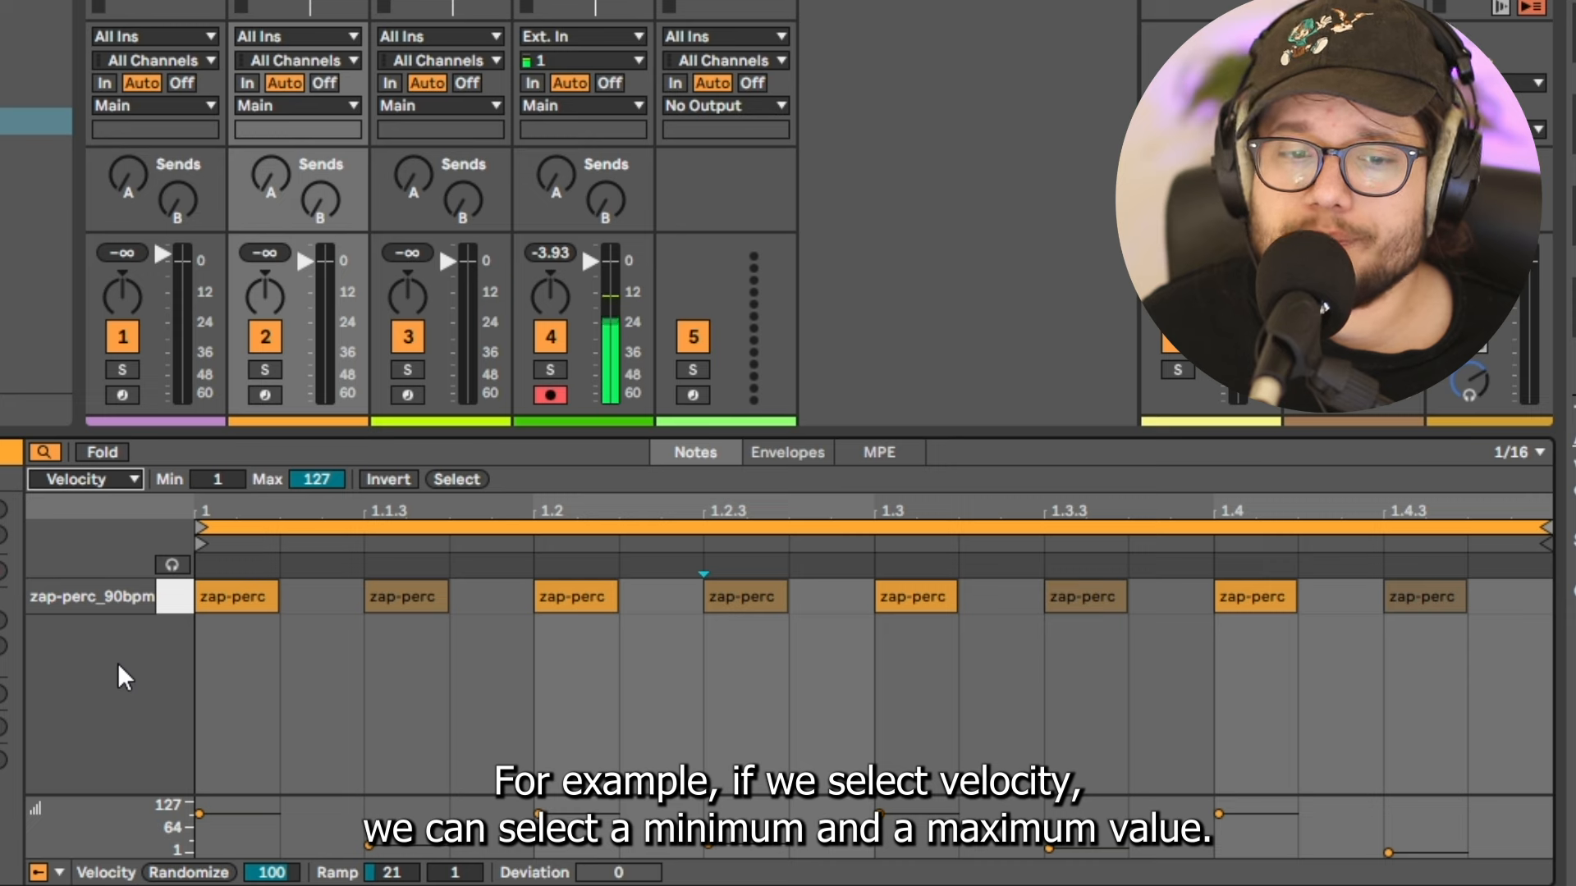
Limit the note filter to a maximum velocity of 80 and lower the matching notes' velocity to 8.
click(303, 478)
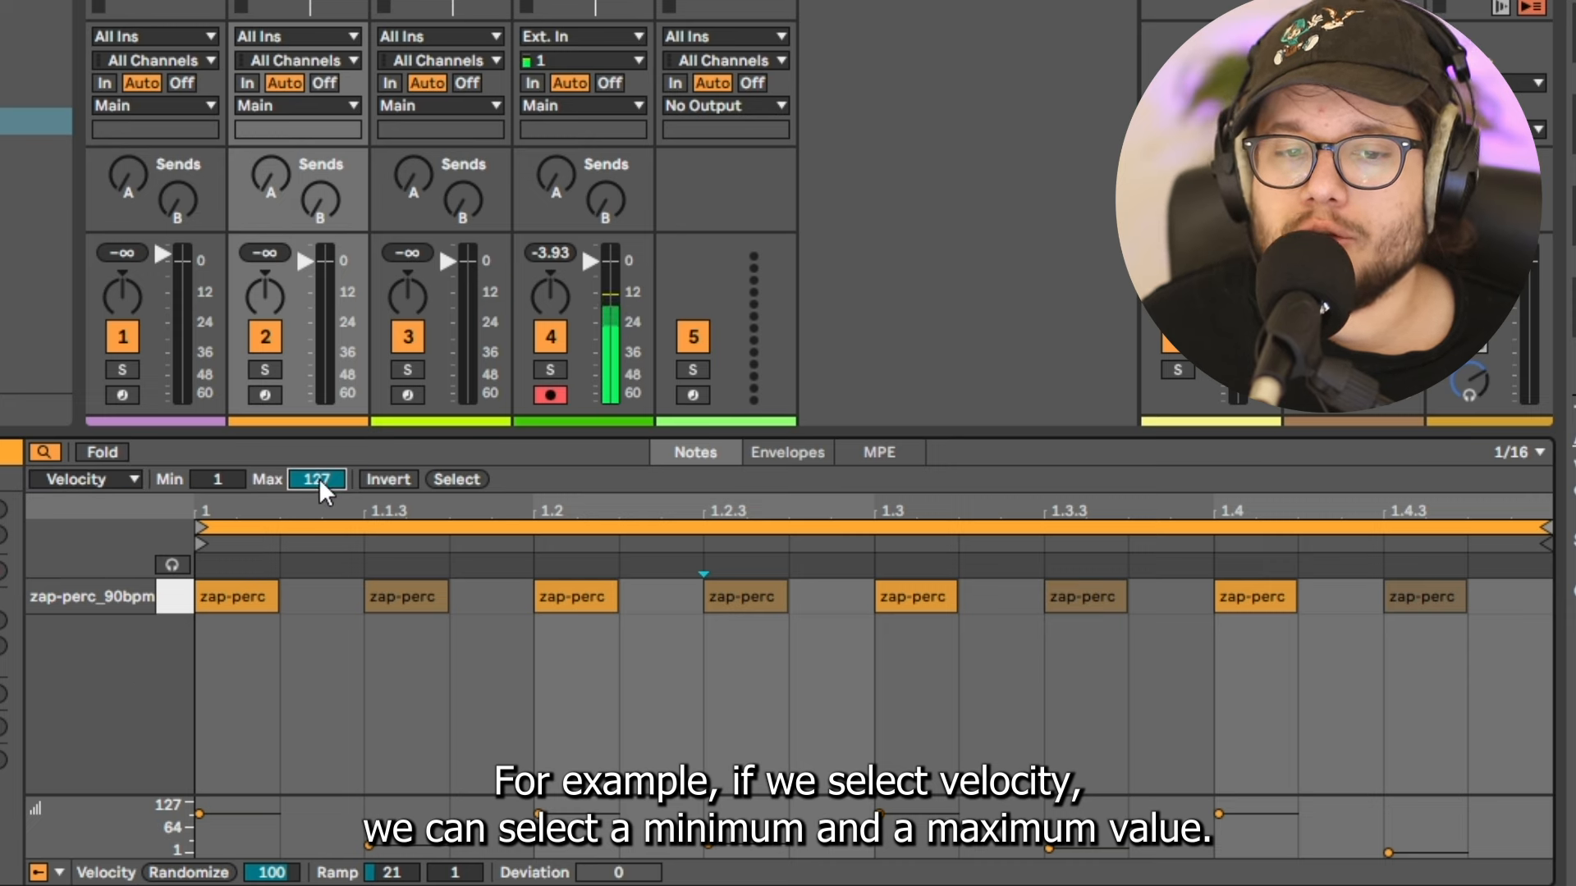
drag(320, 488, 321, 524)
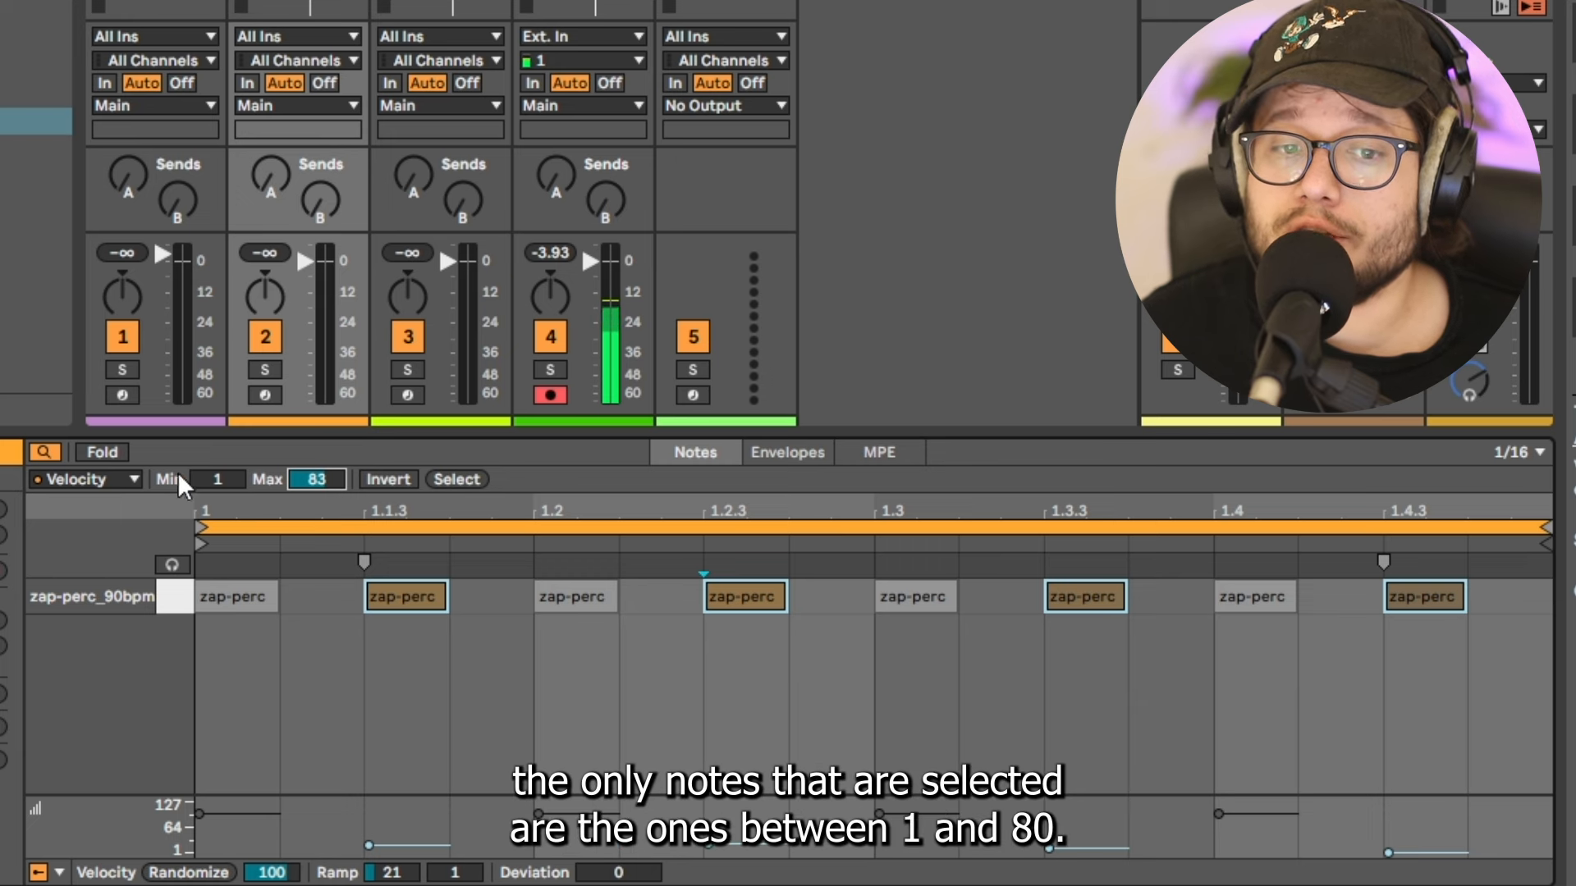
click(479, 485)
mouse_move(369, 845)
mouse_down()
mouse_move(369, 801)
mouse_move(368, 850)
mouse_up()
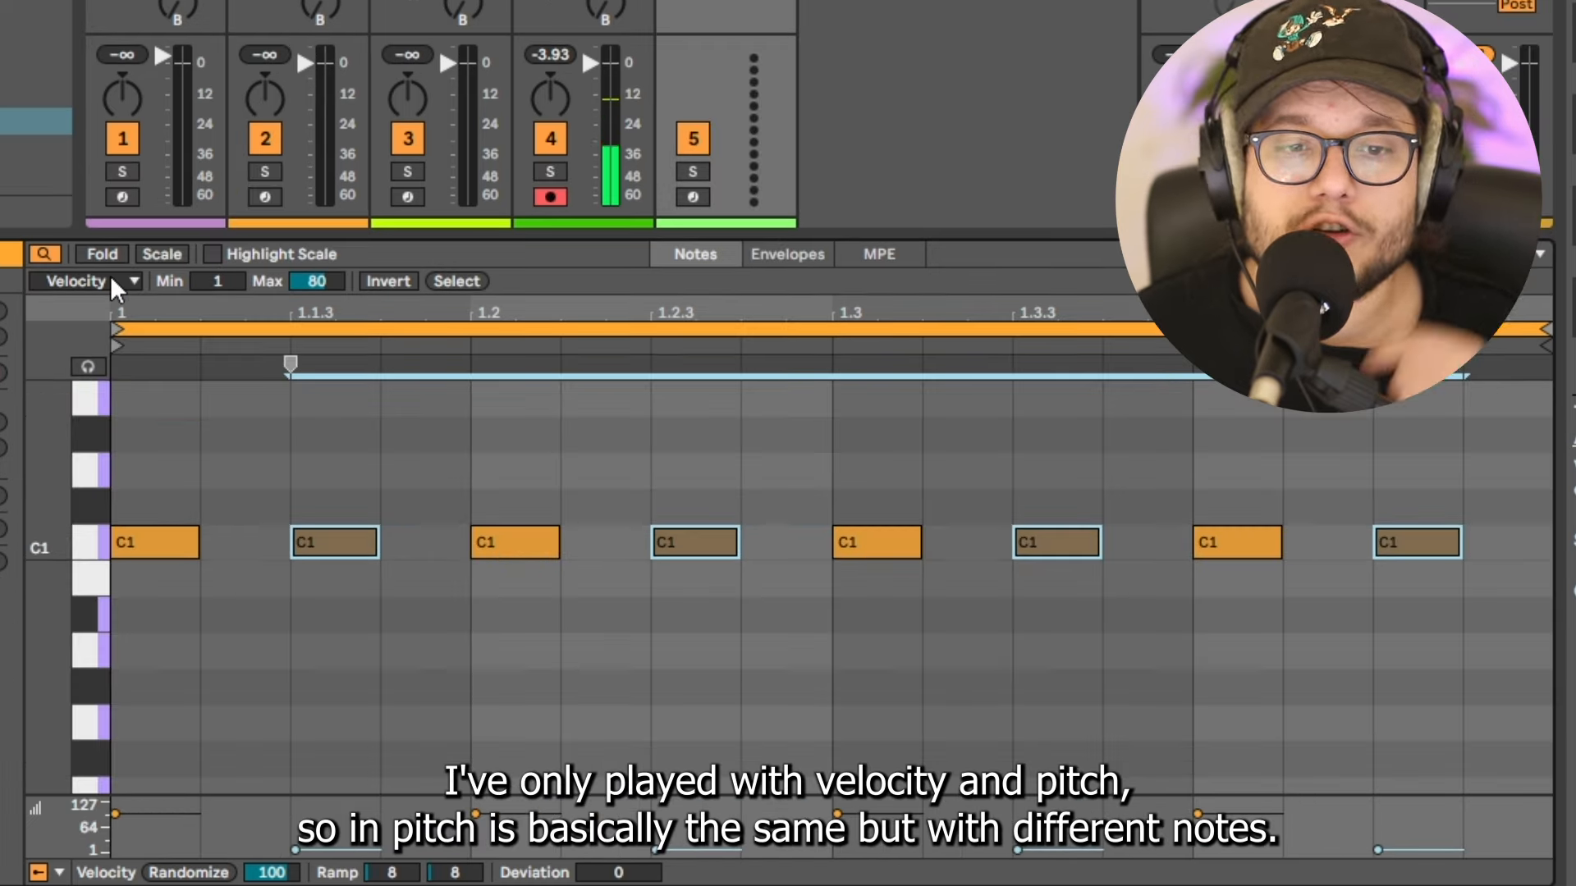
Switch the note filter to Pitch and raise the first two quiet C1 notes to D1.
click(110, 276)
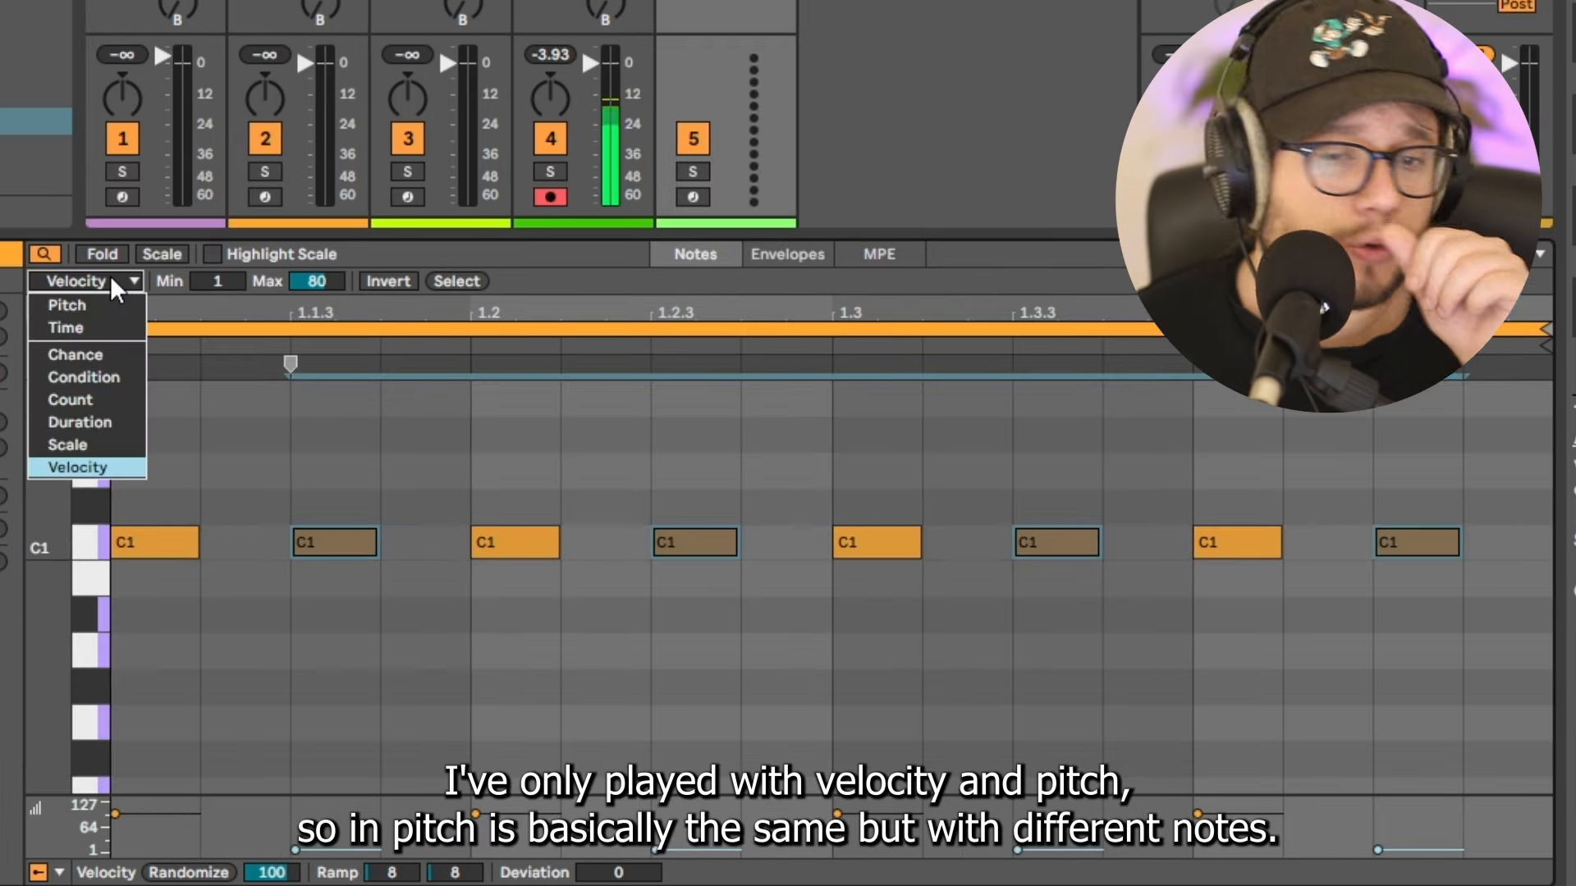
click(105, 300)
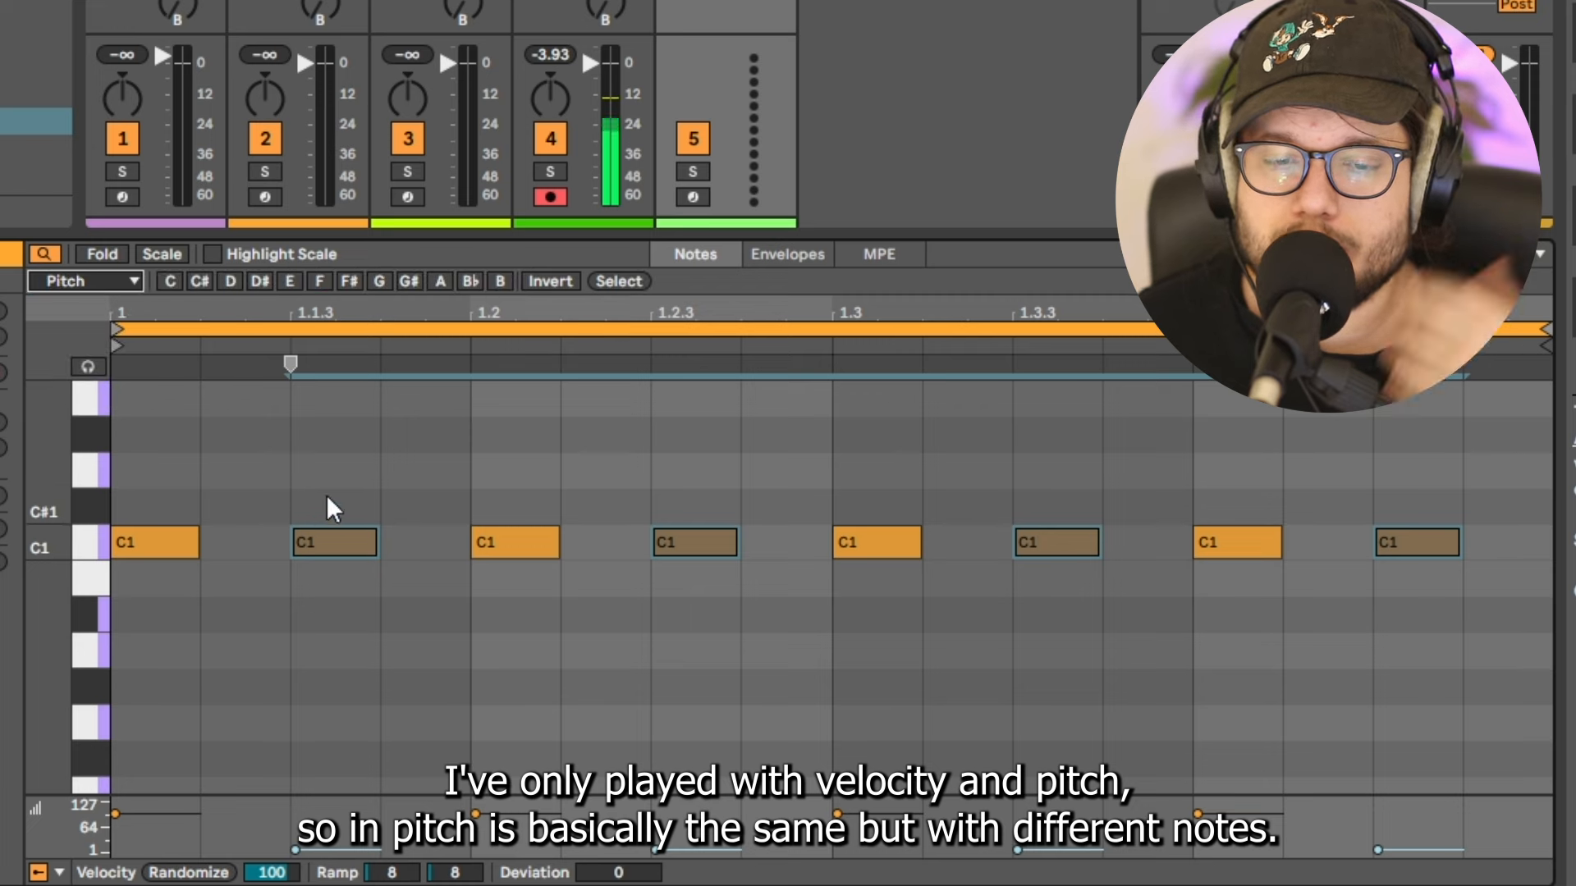
click(335, 543)
key(Up)
key(Up)
click(698, 546)
key(Up)
key(Up)
key(Up)
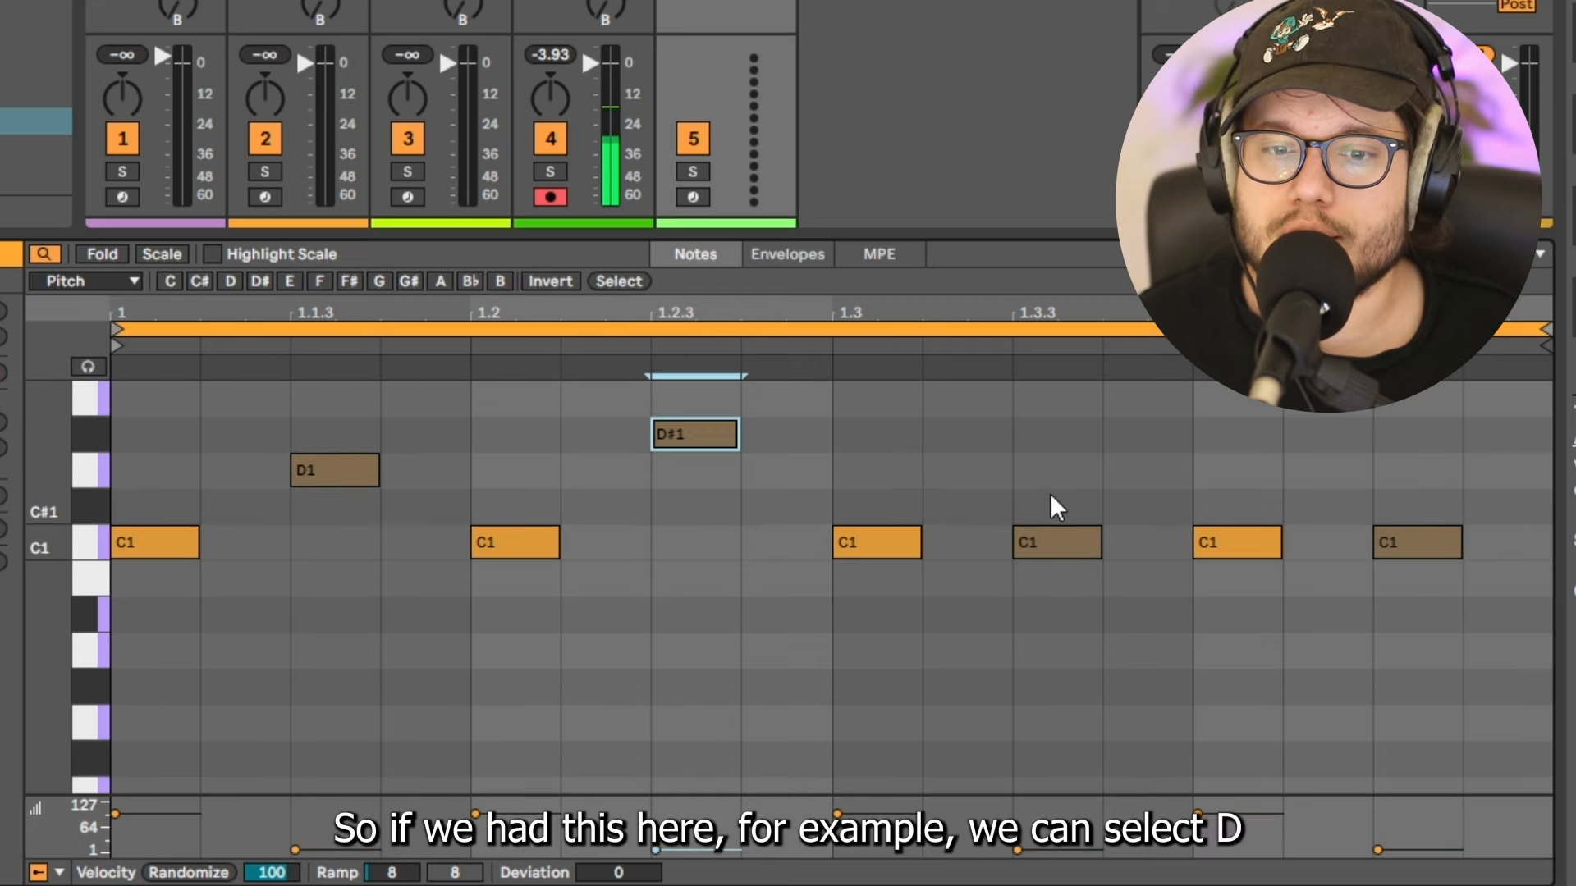
key(Down)
Raise the last two quiet C1 notes in the clip to D1.
click(1054, 540)
key(Up)
key(Up)
click(1382, 543)
key(Up)
key(Up)
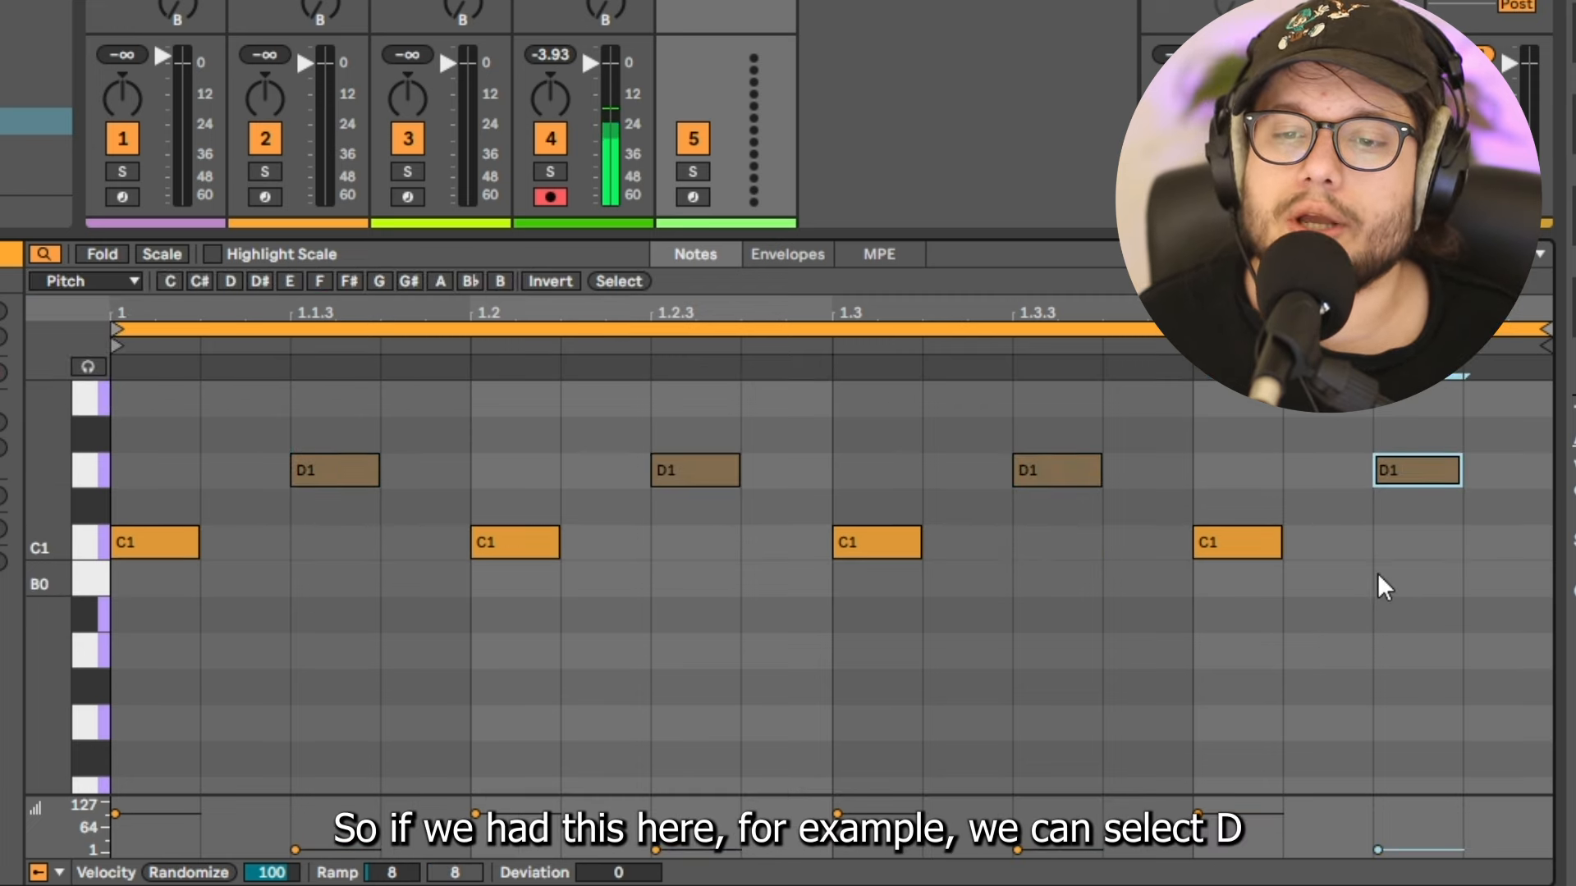
Filter the clip for the pitch D and move all matching notes up to E1.
click(237, 285)
key(Up)
key(Down)
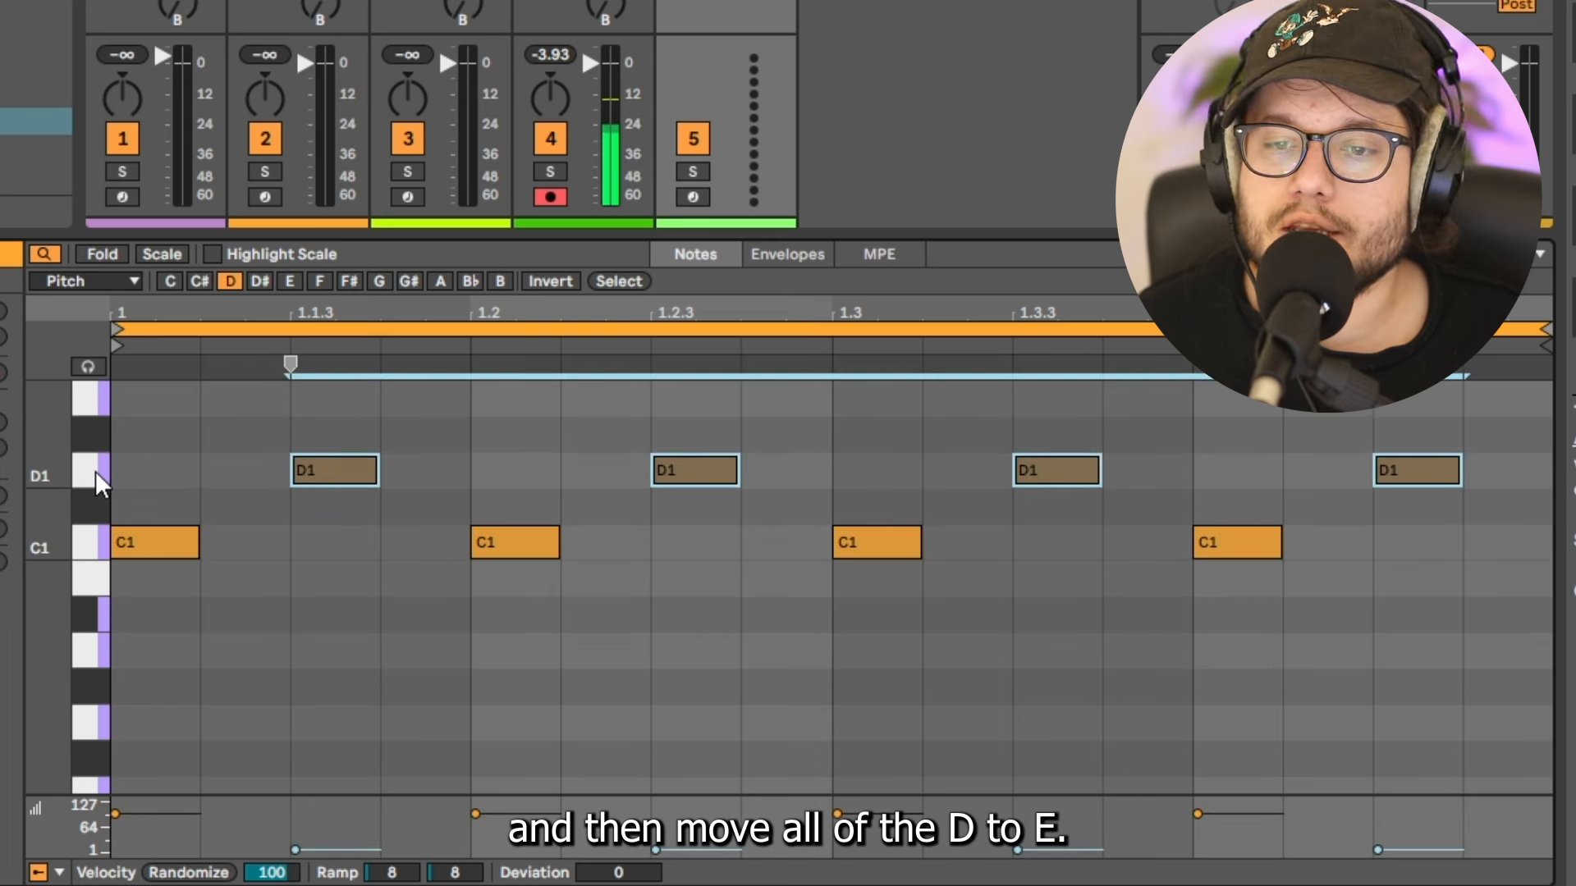
key(Up)
key(Up)
scroll(349, 365, up, 2)
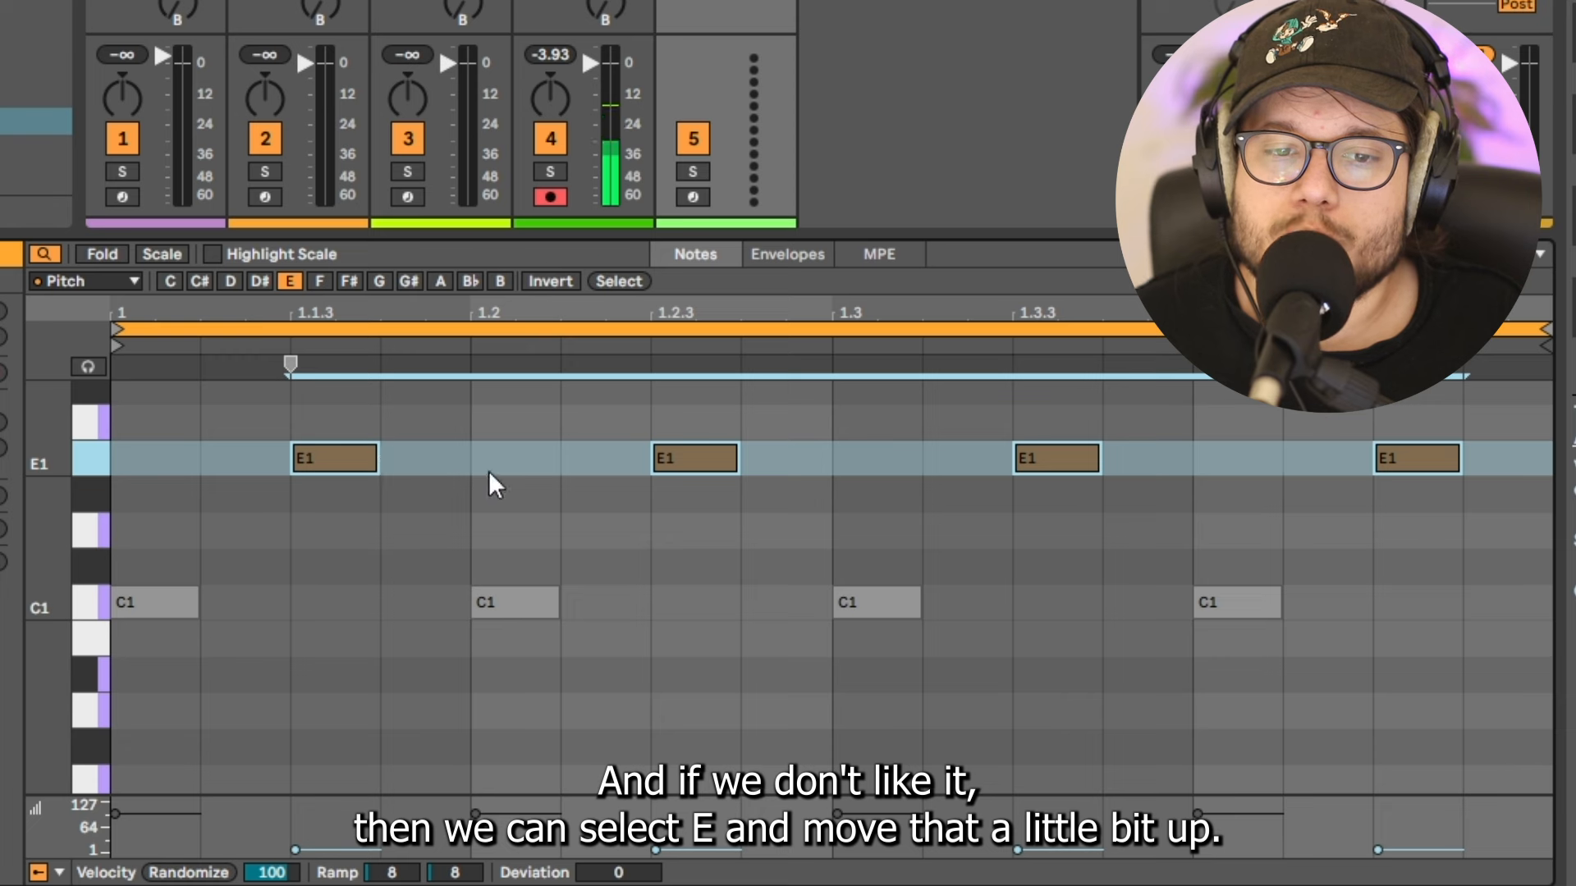
Shift the filtered E notes up two semitones and move them back down to E1.
key(Up)
key(Up)
key(Down)
key(Down)
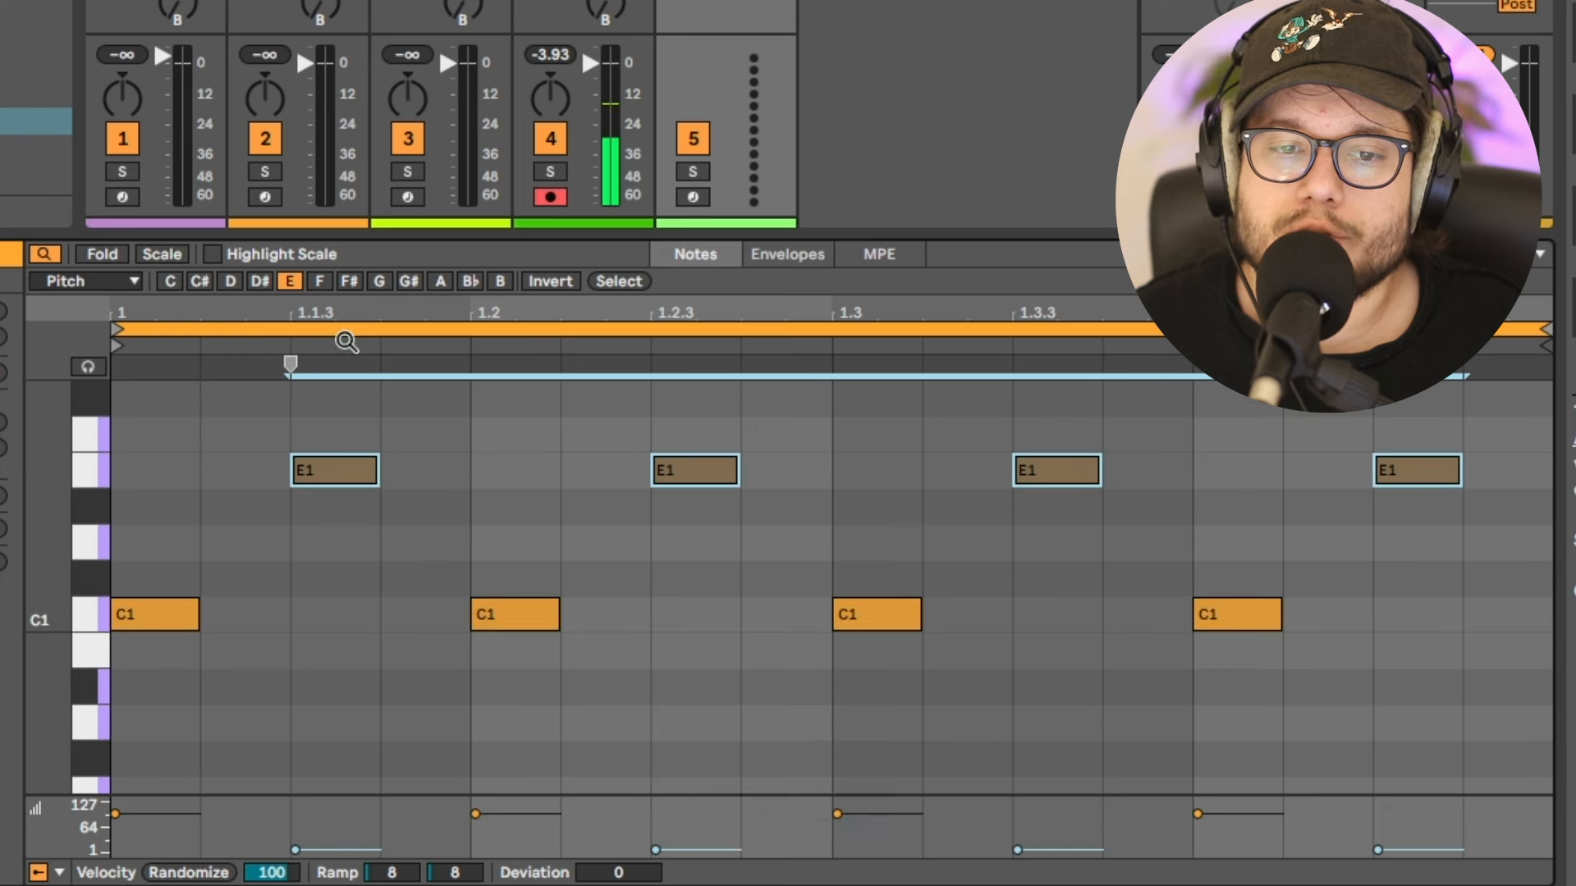
Add C to the pitch filter and shift the C and E notes up two semitones and back down.
click(170, 281)
key(Up)
key(Up)
key(Down)
key(Down)
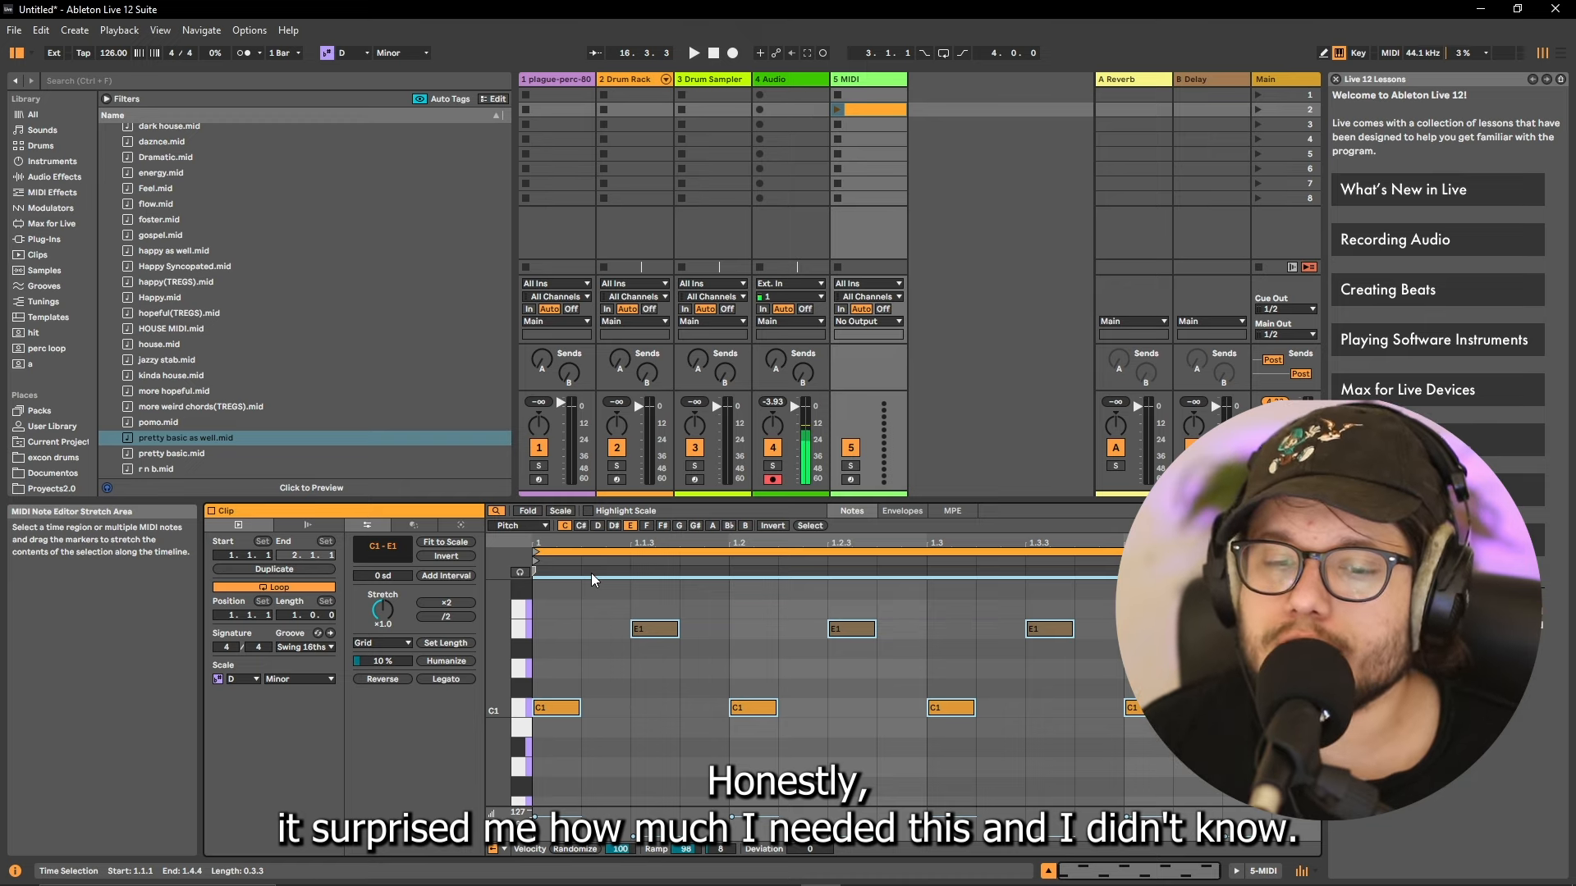
Review the note filter's criteria and delete the clip in the second slot of the 5 MIDI track.
click(517, 525)
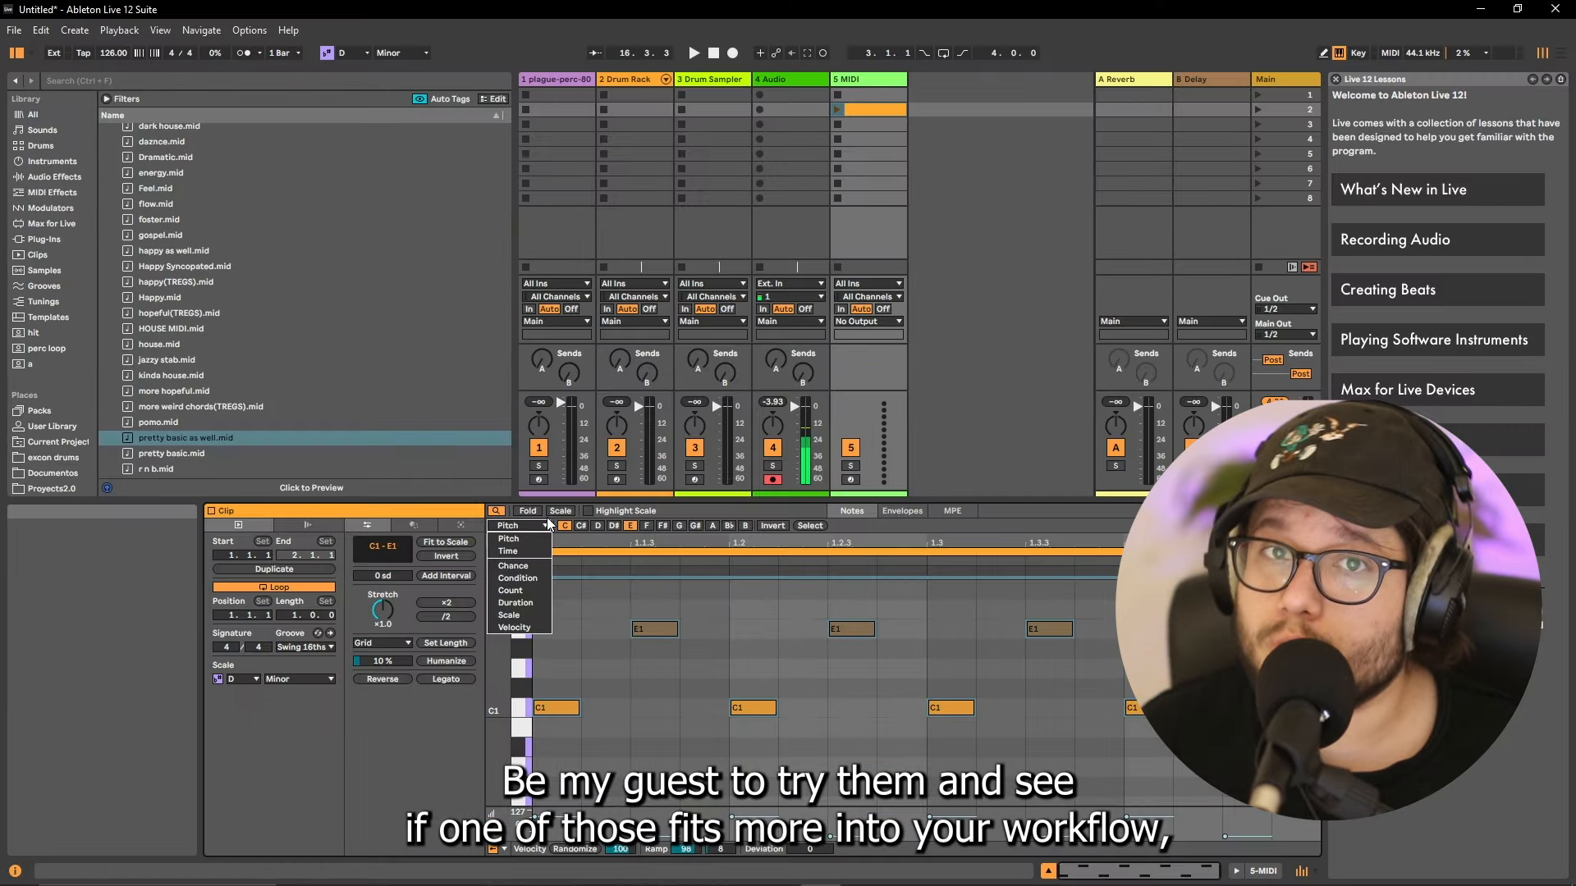
click(869, 129)
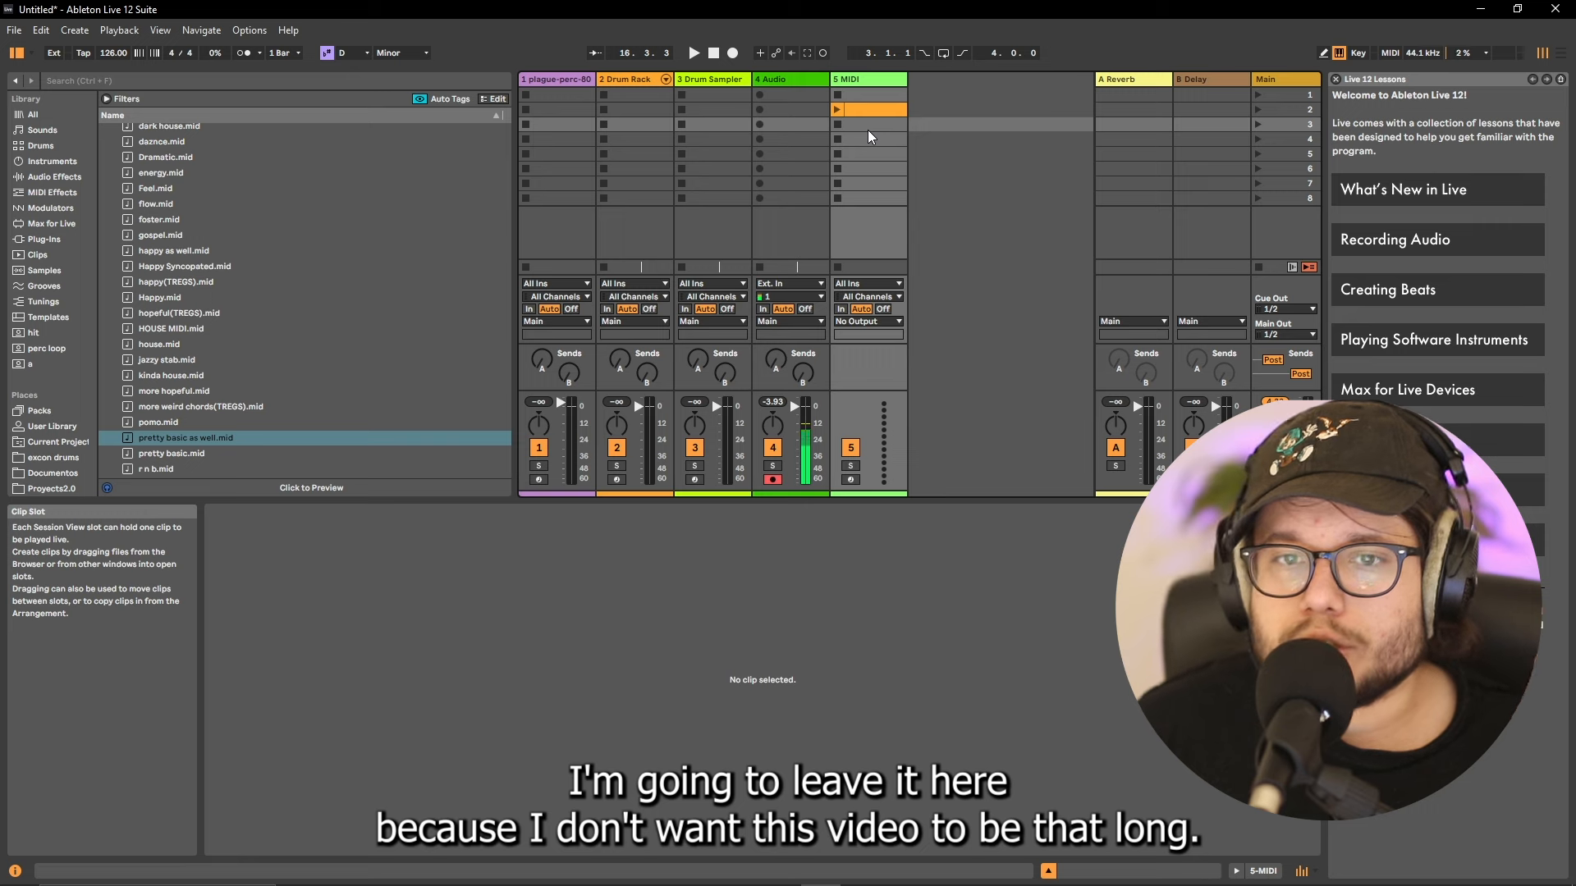
click(874, 107)
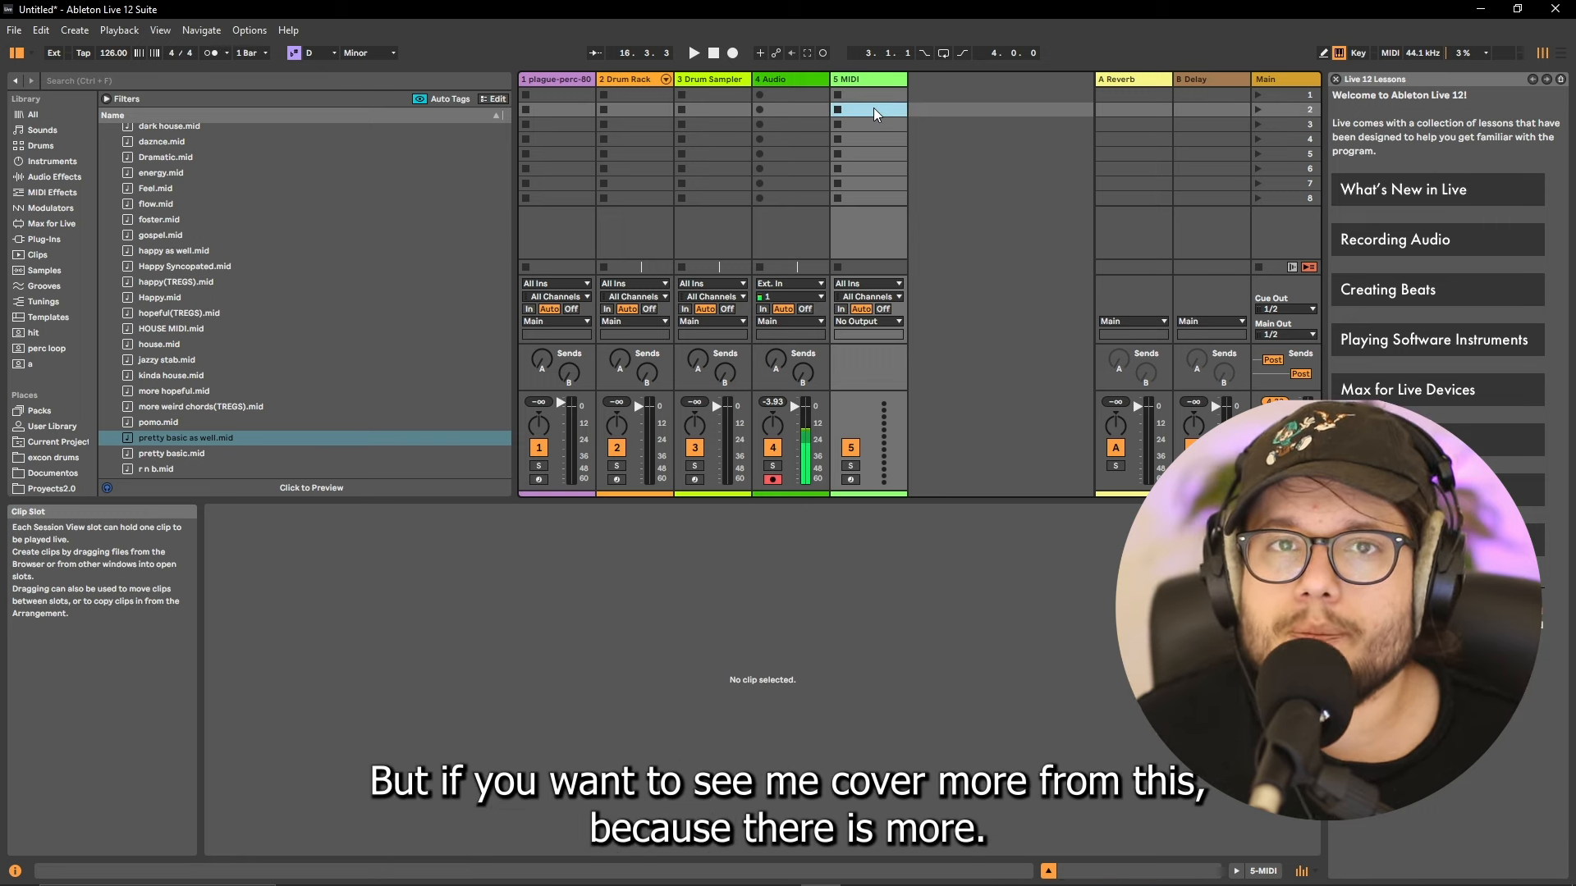